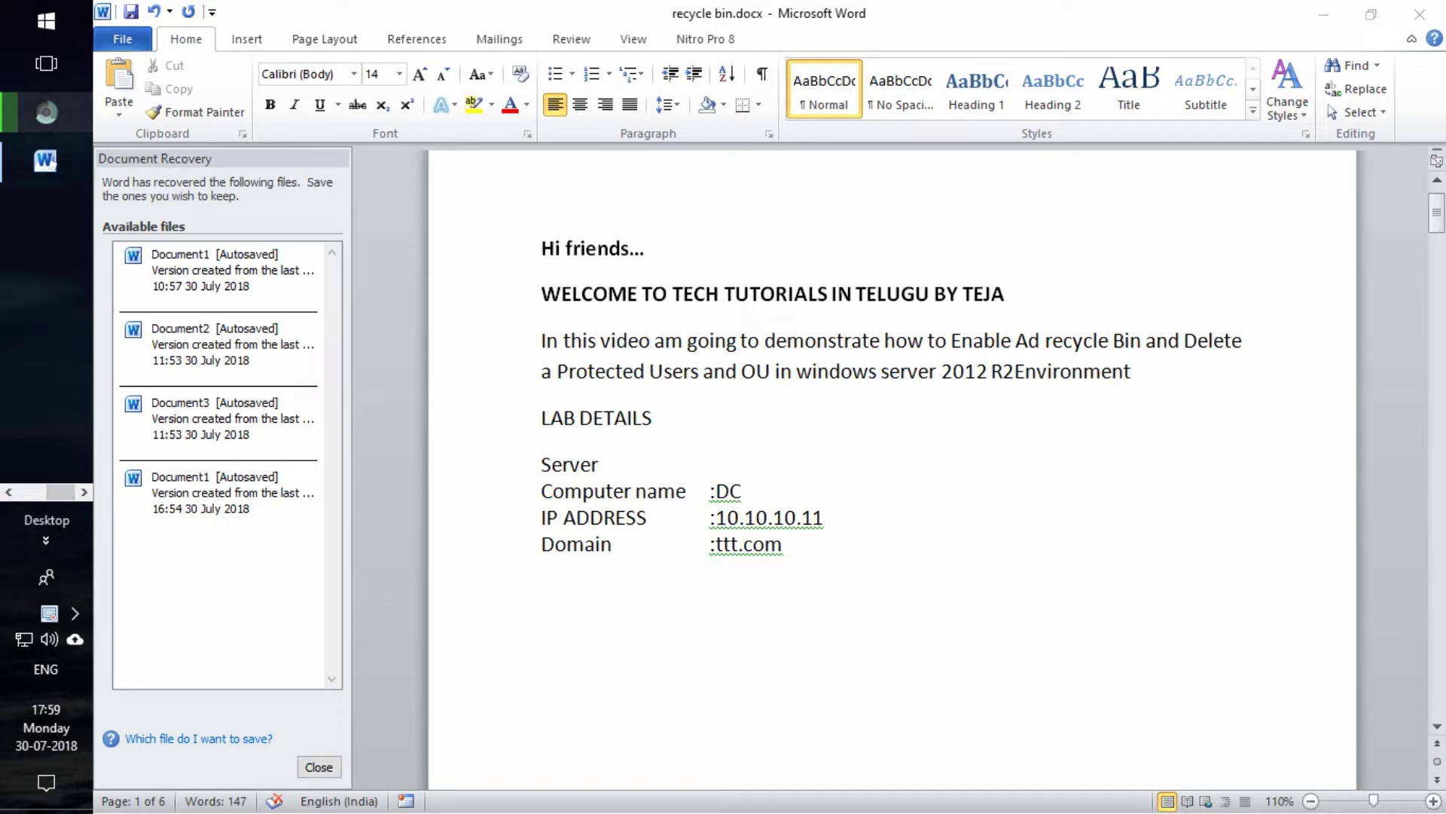
Review the lab details in the document, highlighting the server's computer name, IP address and domain
left_click(883, 341)
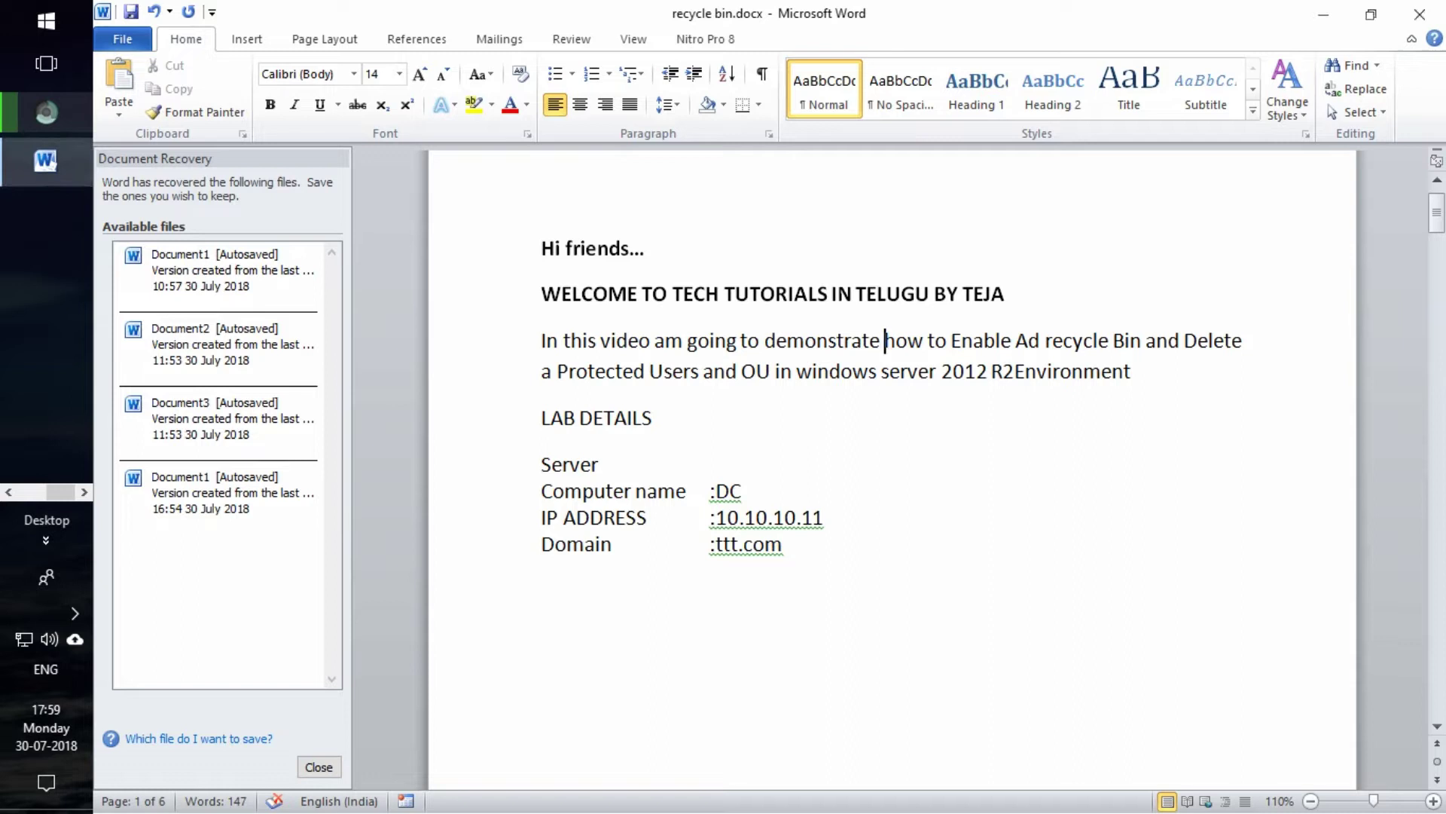
left_click_drag(742, 491, 715, 491)
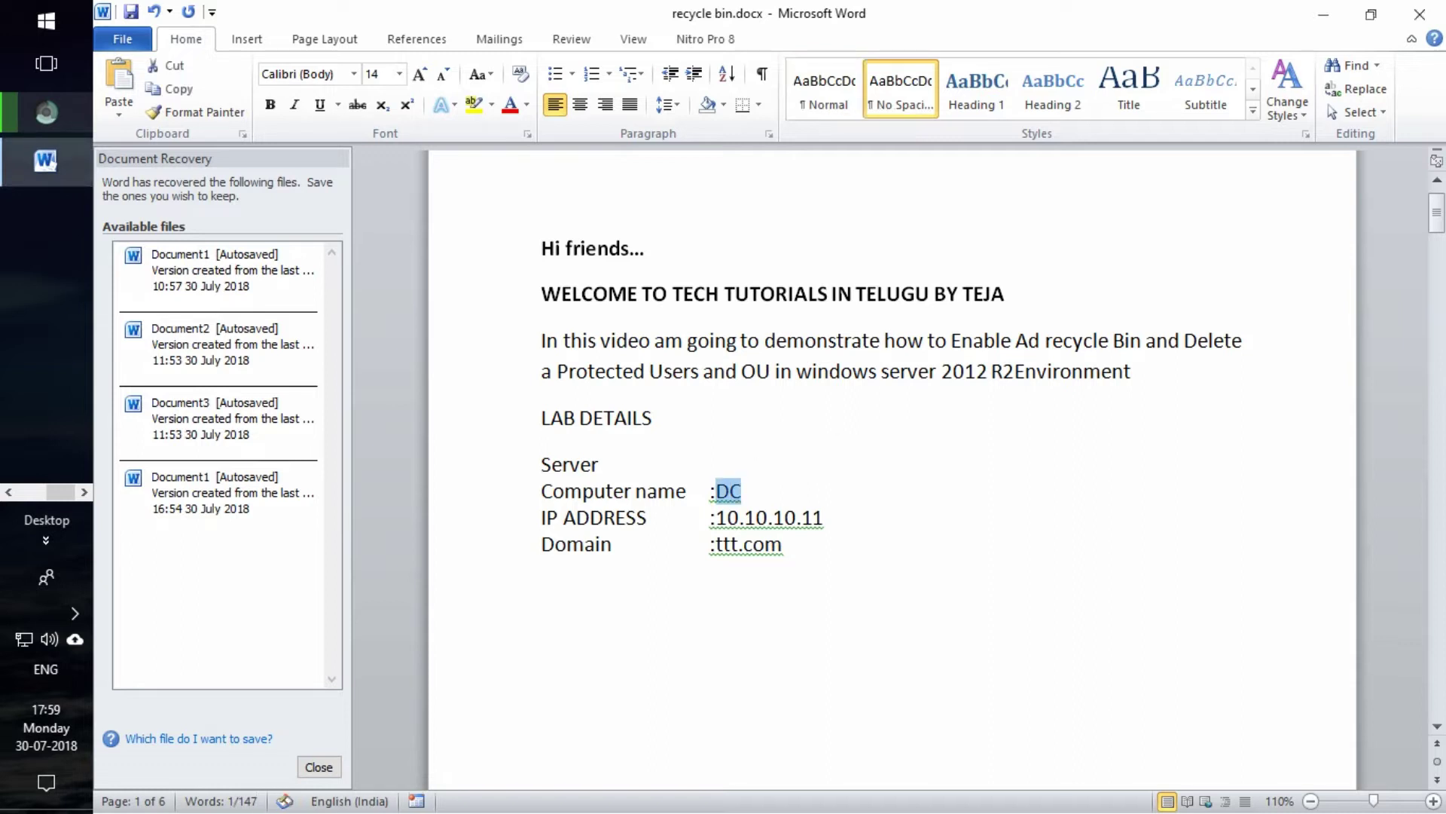
left_click_drag(825, 517, 709, 518)
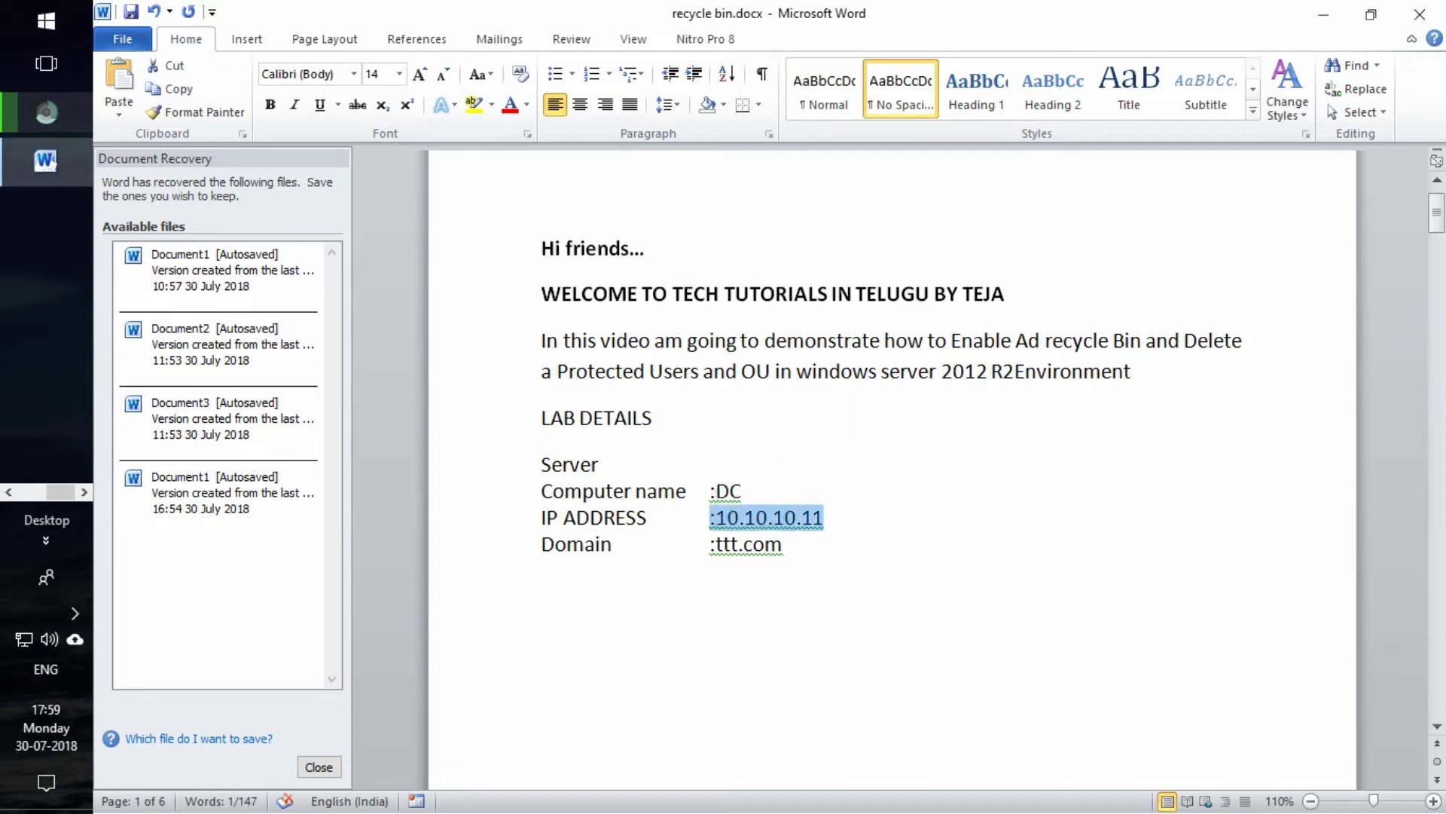
left_click_drag(784, 544, 709, 544)
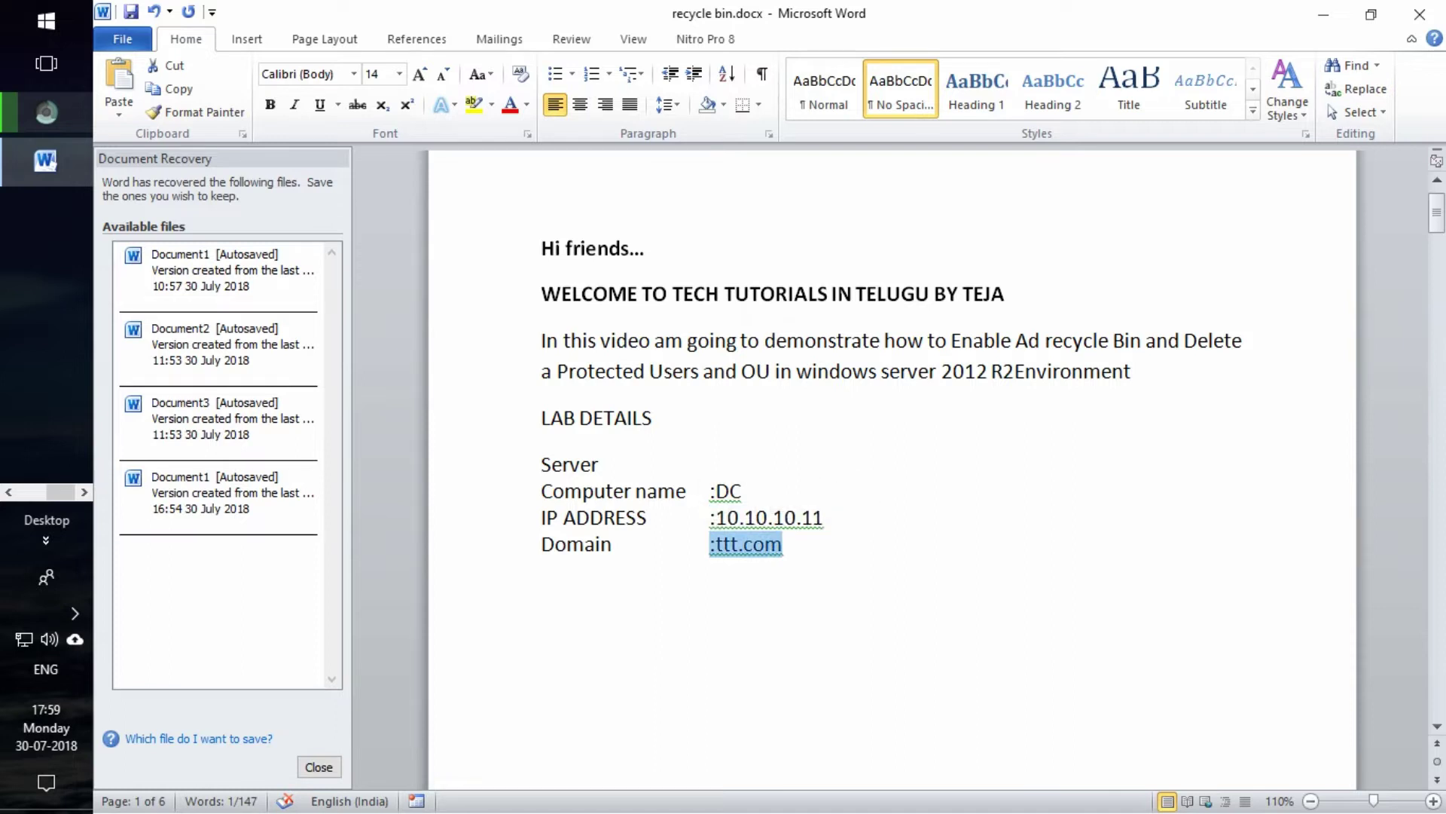
Switch to the DC virtual machine in VMware and close the application window already running there
left_click(9, 492)
left_click(46, 411)
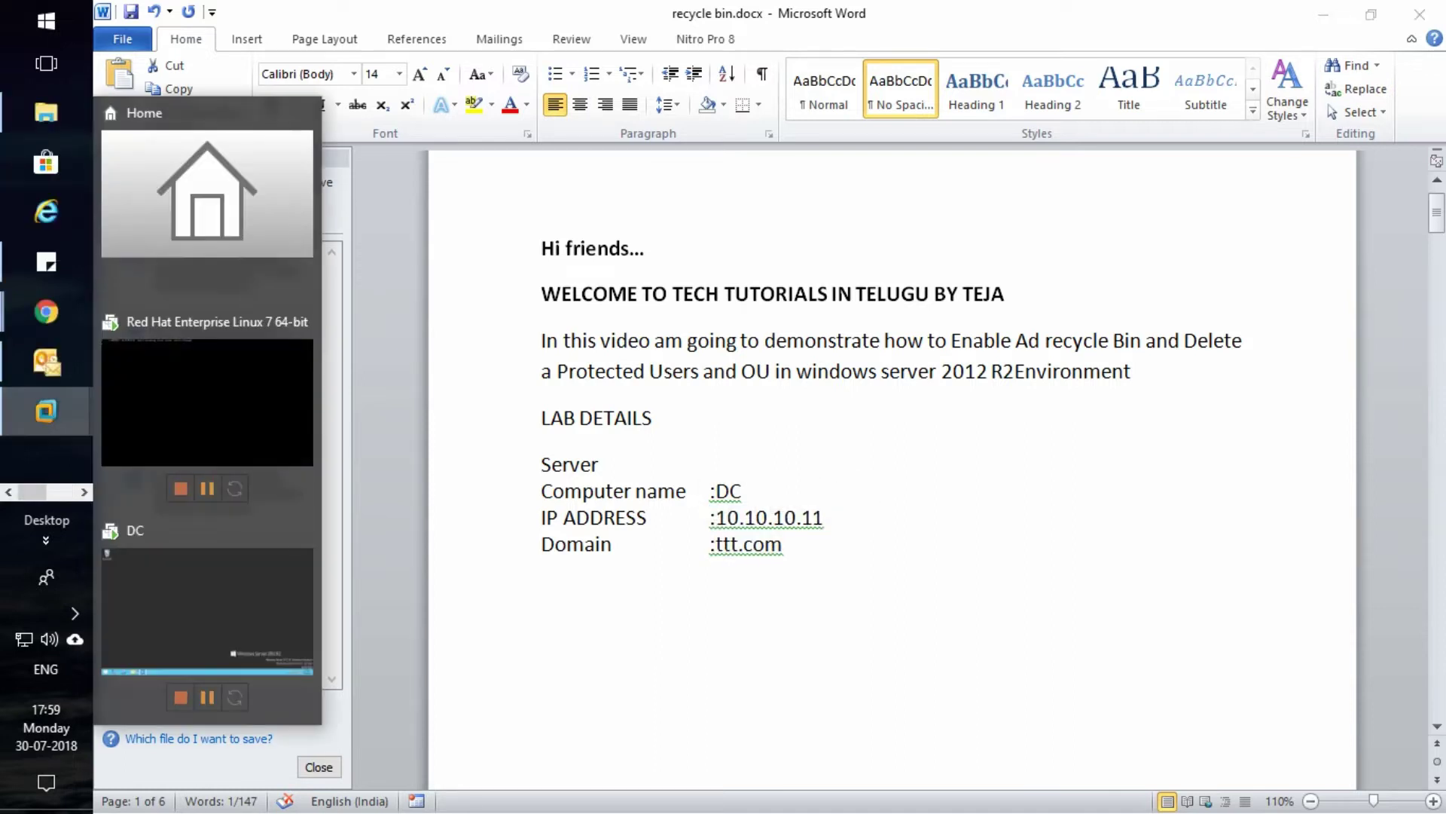
left_click(207, 610)
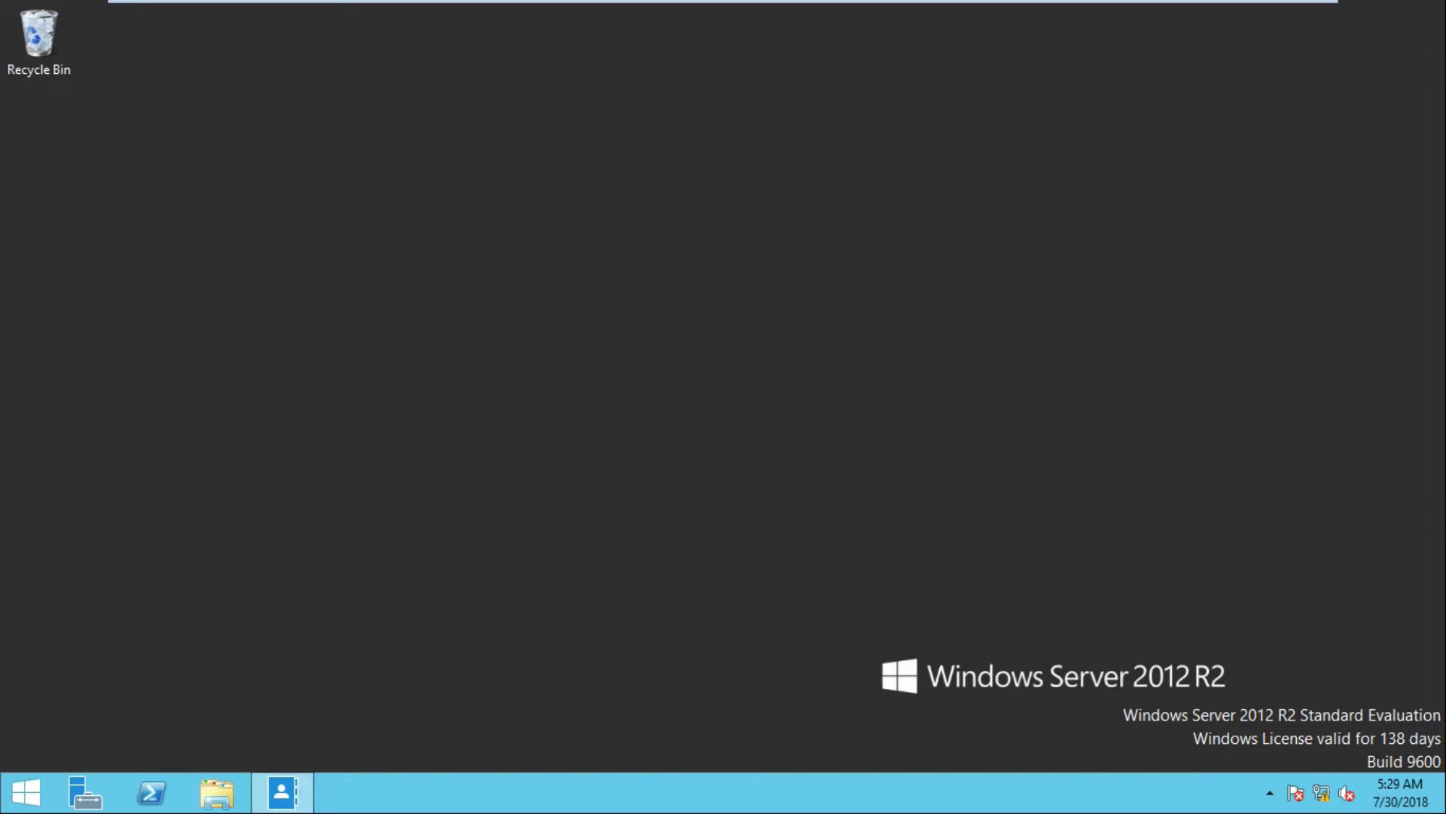
mouse_move(283, 791)
left_click(381, 620)
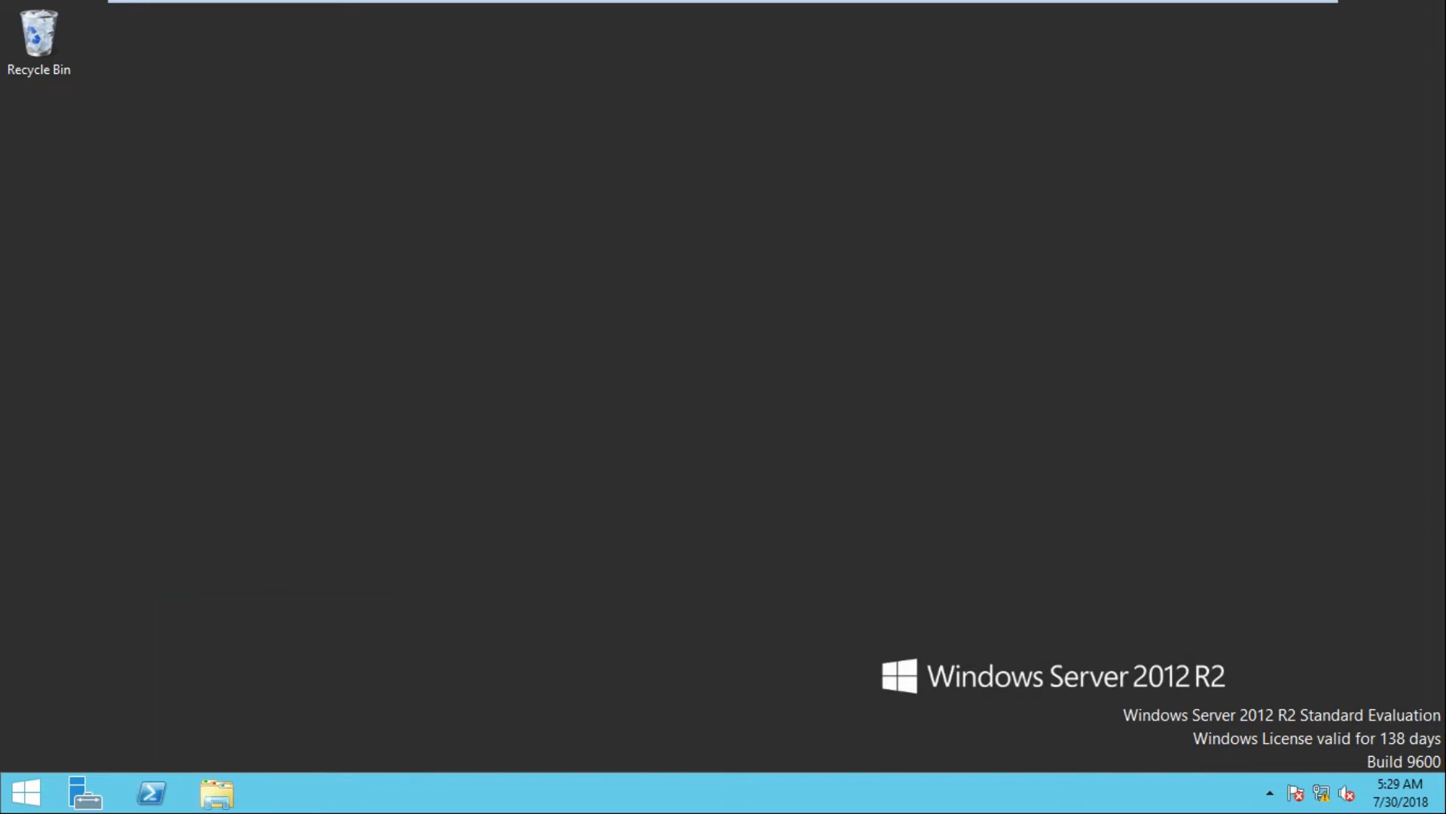
Launch Server Manager and open Active Directory Users and Computers from it
left_click(84, 793)
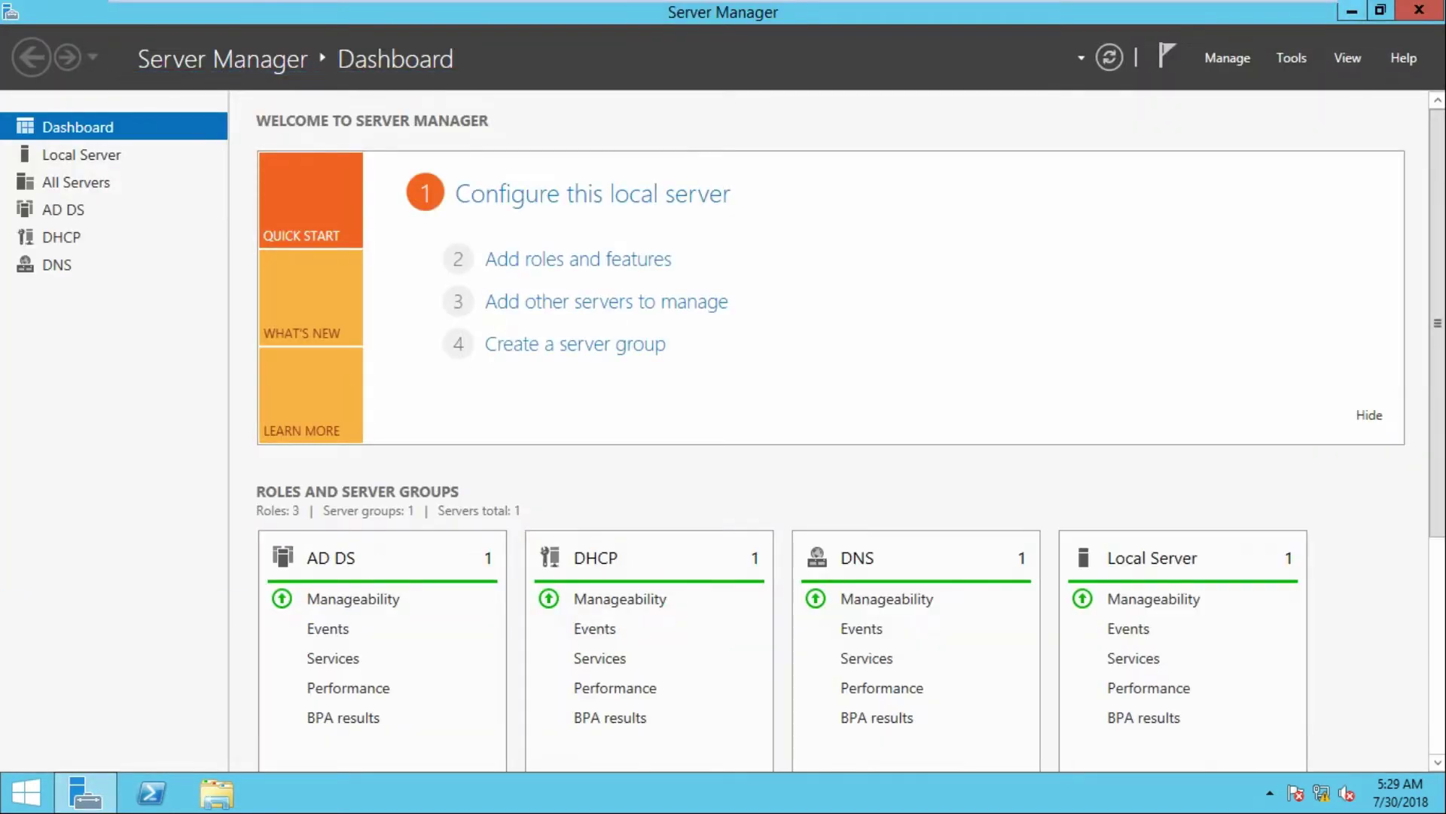
left_click(1291, 58)
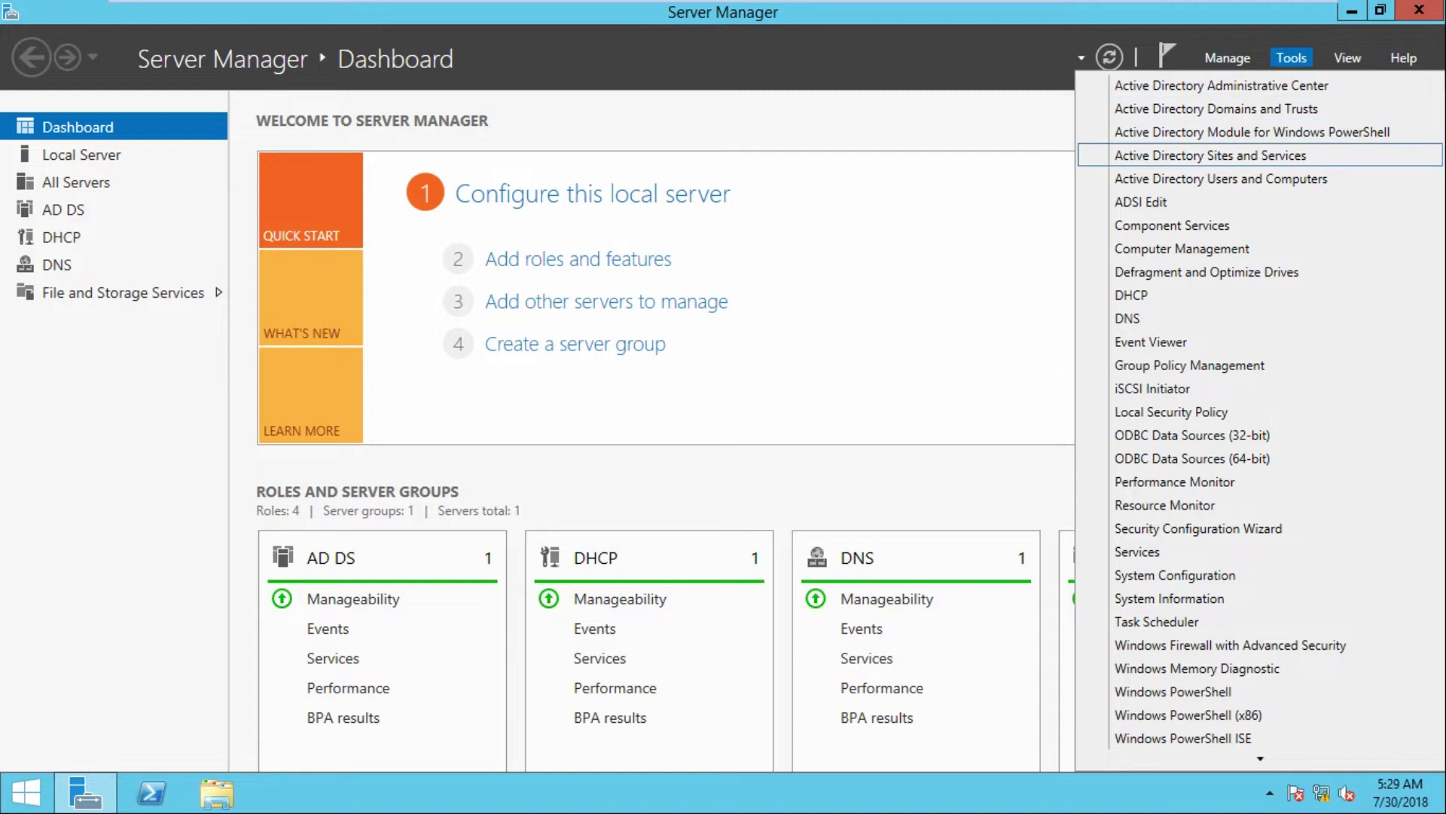
left_click(1221, 179)
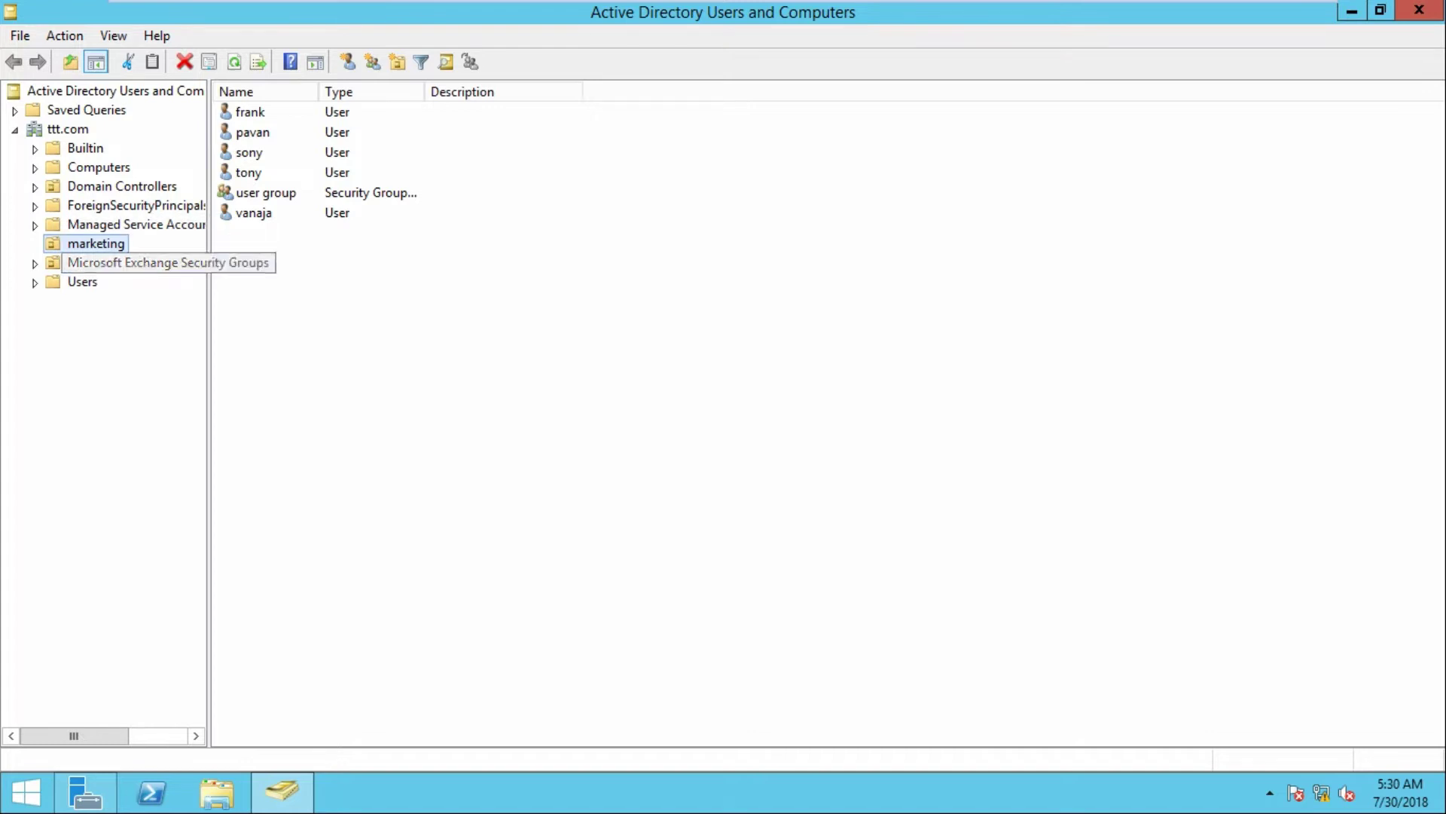
Create an organizational unit named sales in the ttt.com domain, keeping protection from accidental deletion enabled
right_click(66, 129)
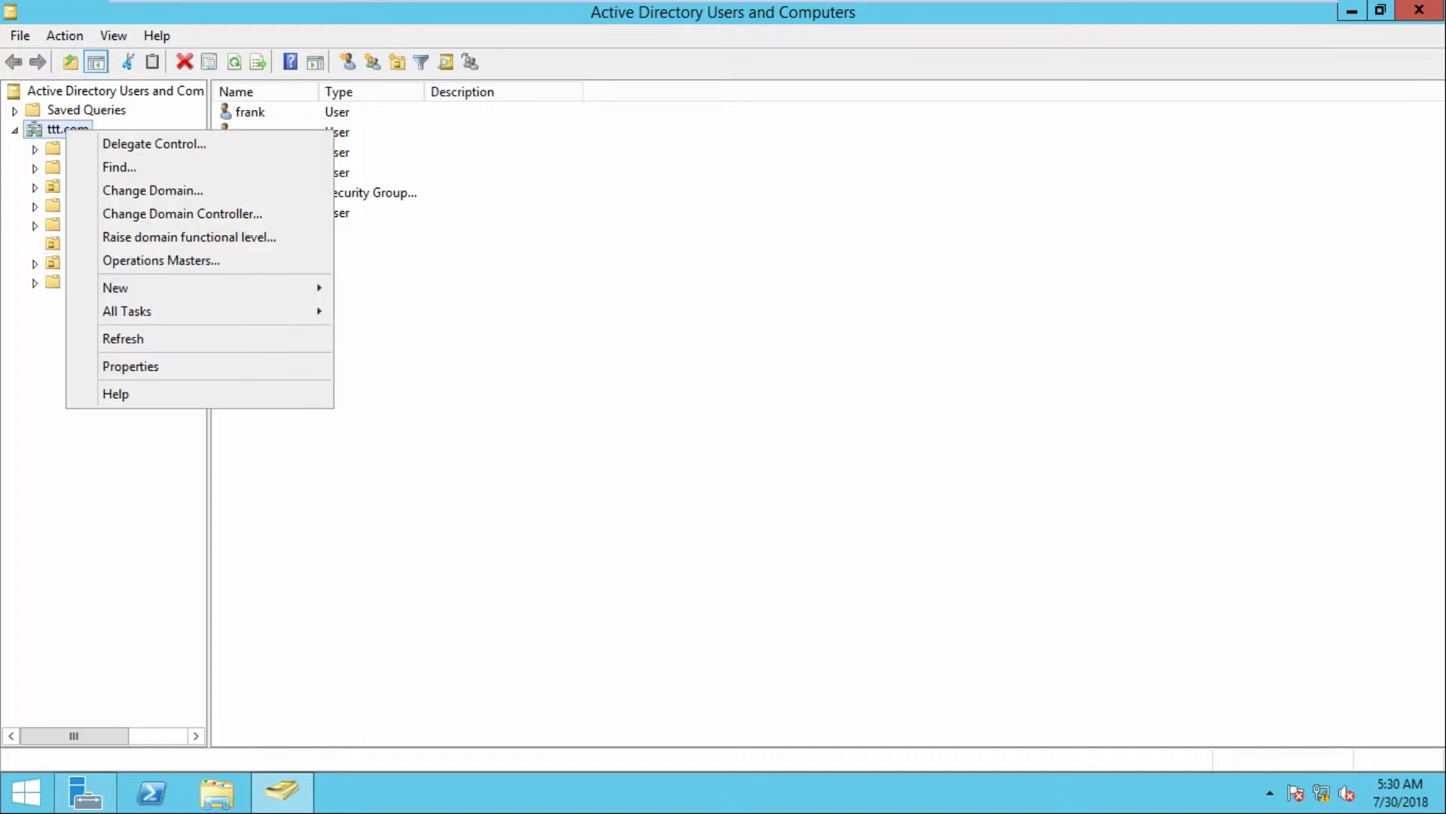
mouse_move(120, 287)
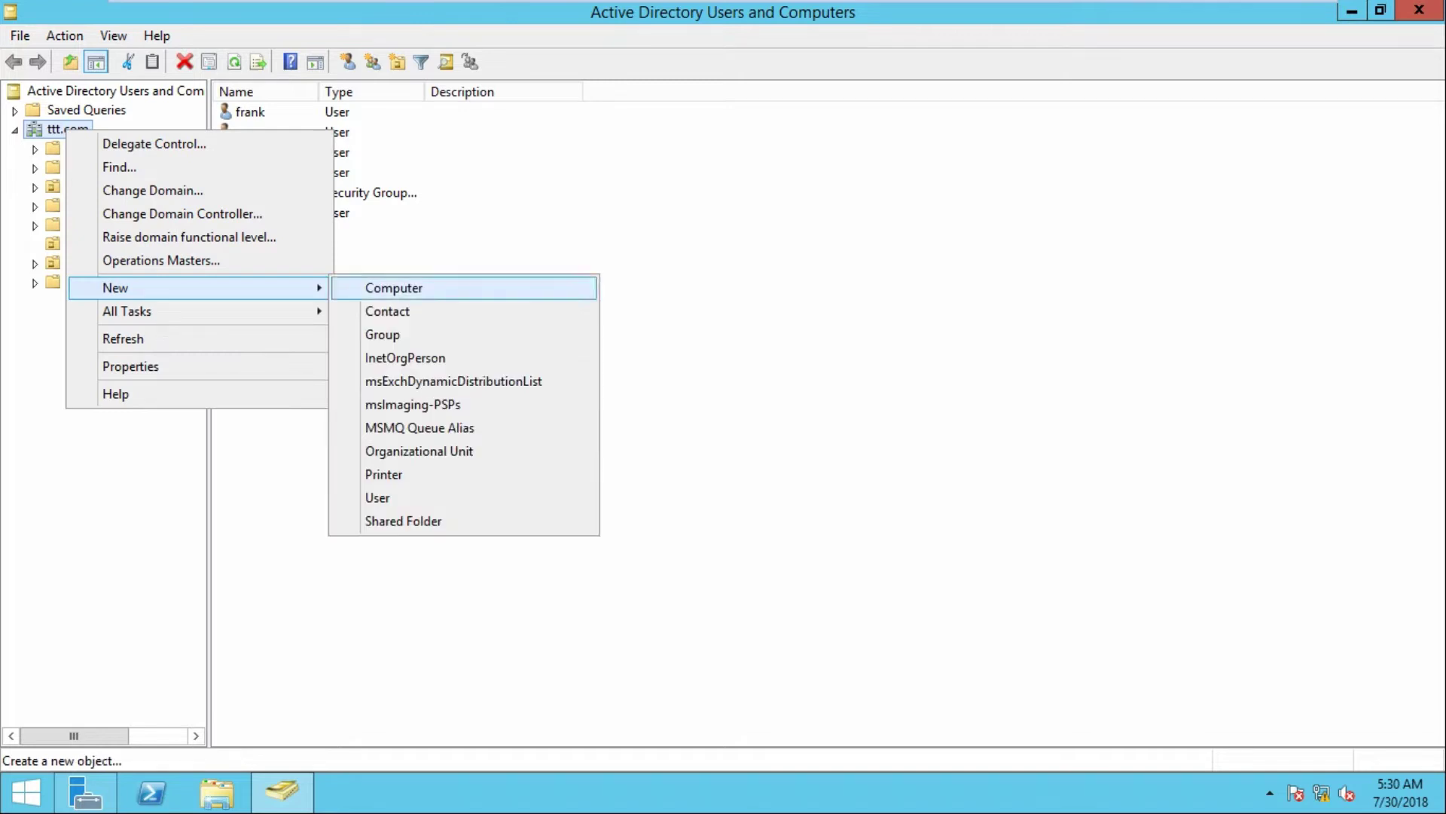
left_click(419, 450)
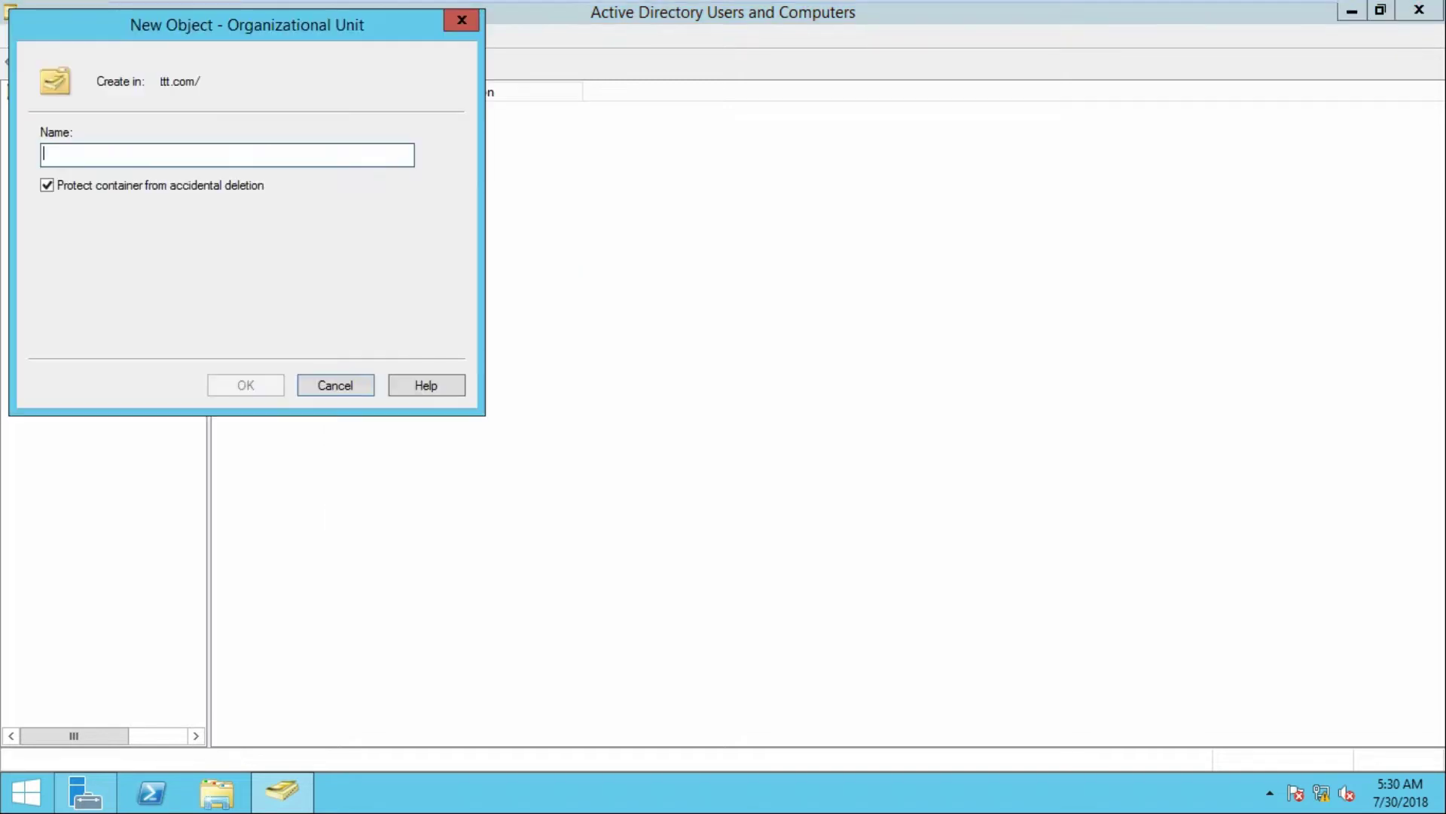
type("sales")
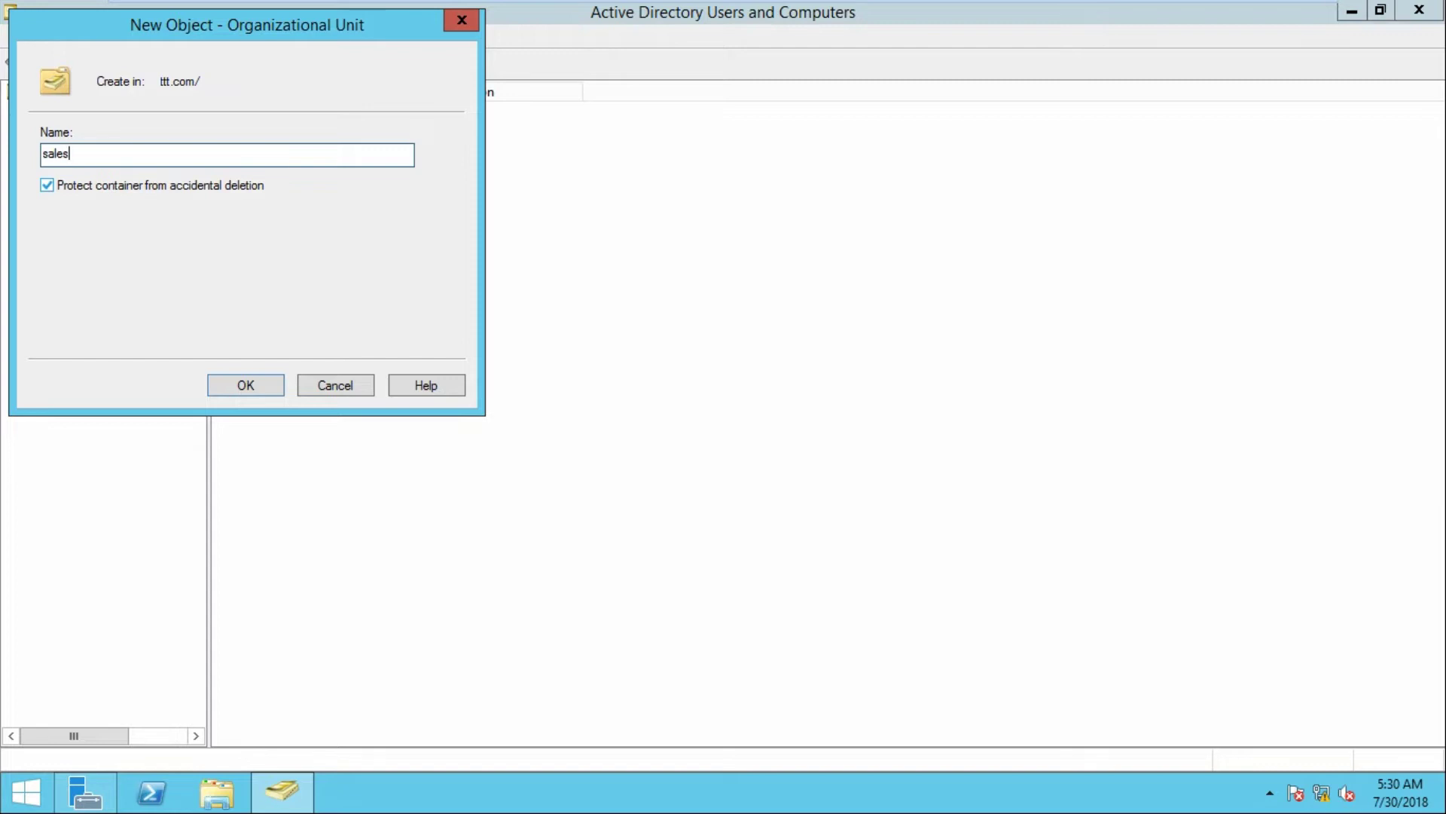
key("Return")
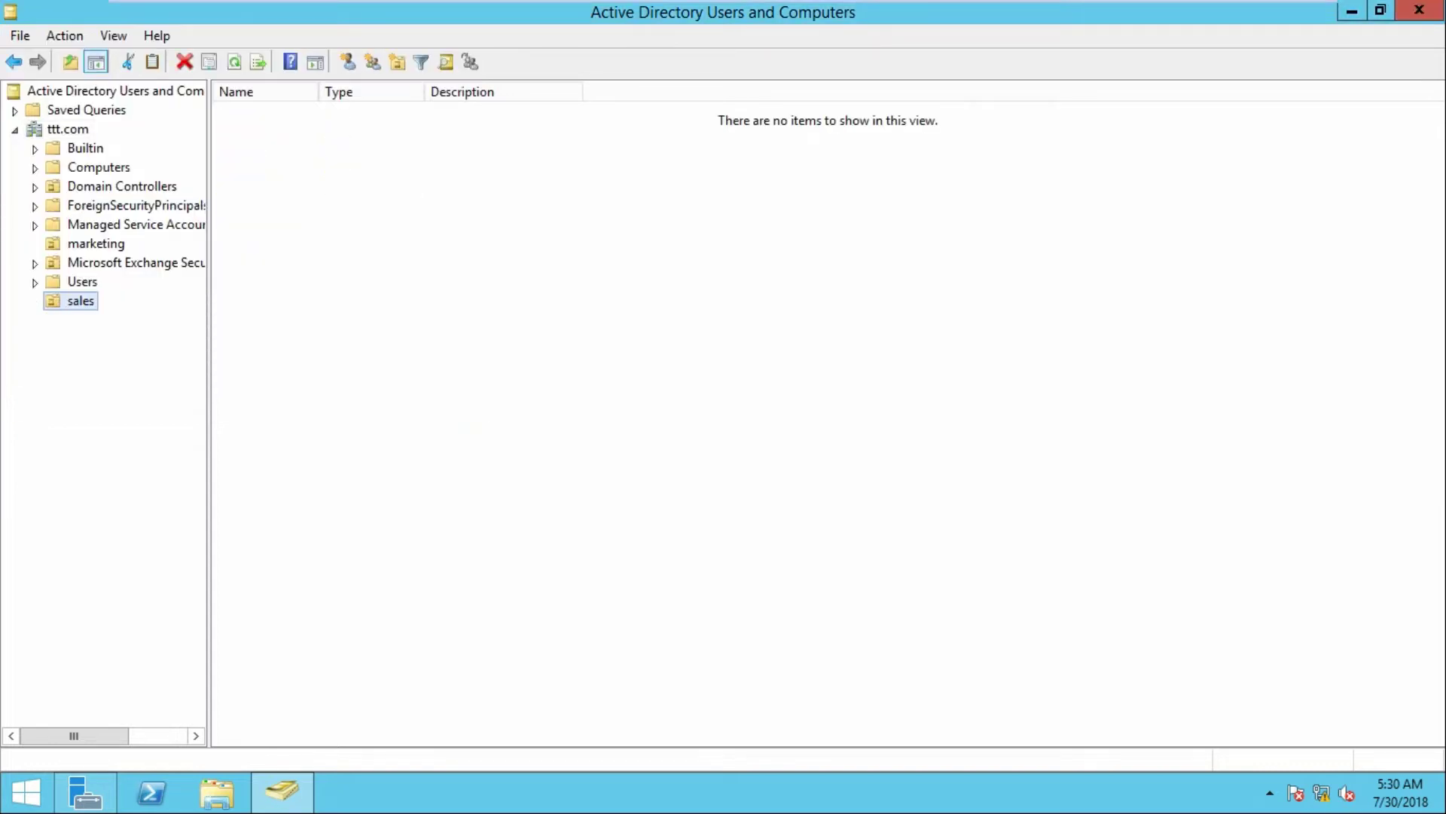
Start a new user in the sales organizational unit, entering the user's first name and logon name
right_click(294, 230)
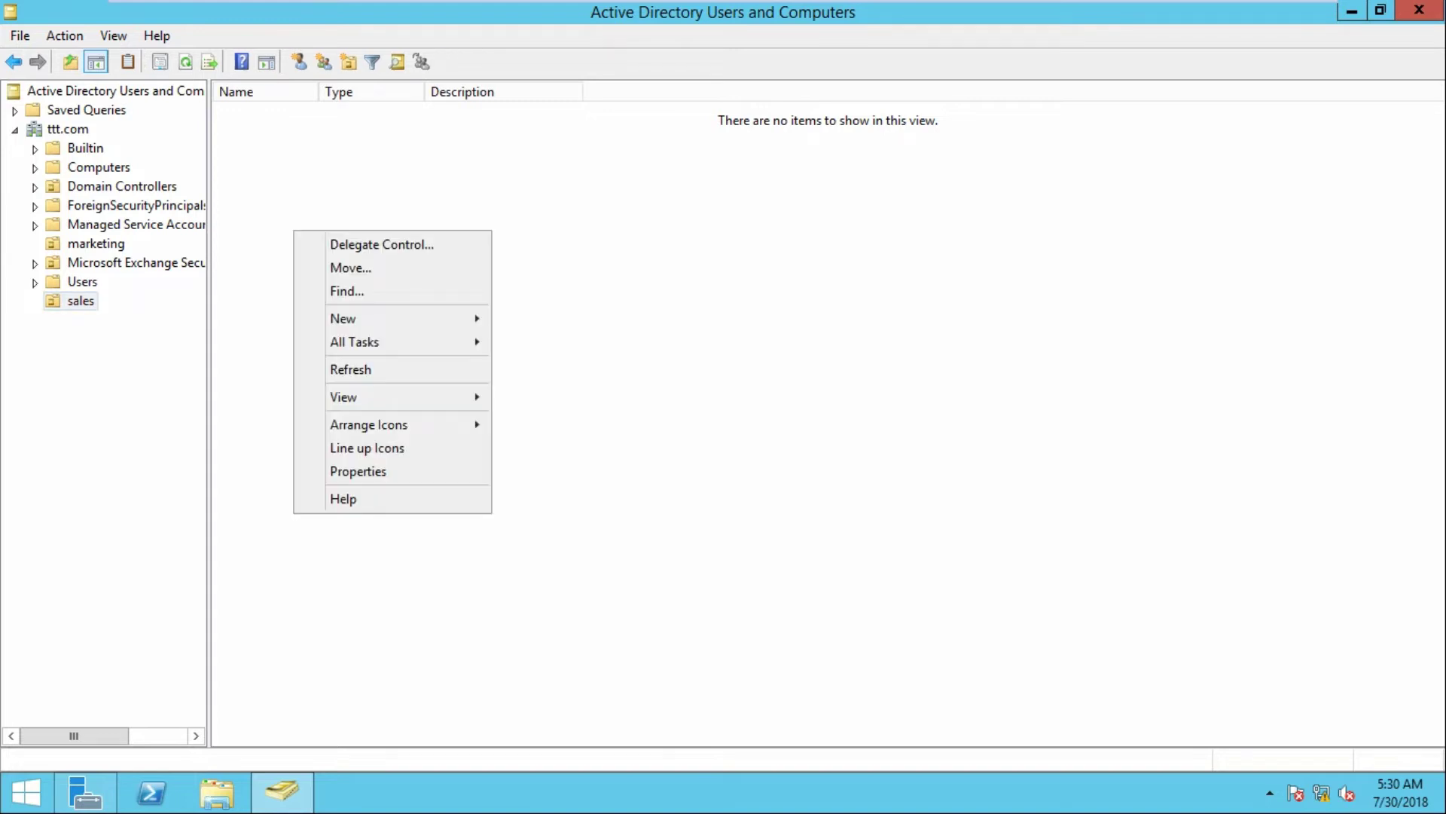
mouse_move(343, 318)
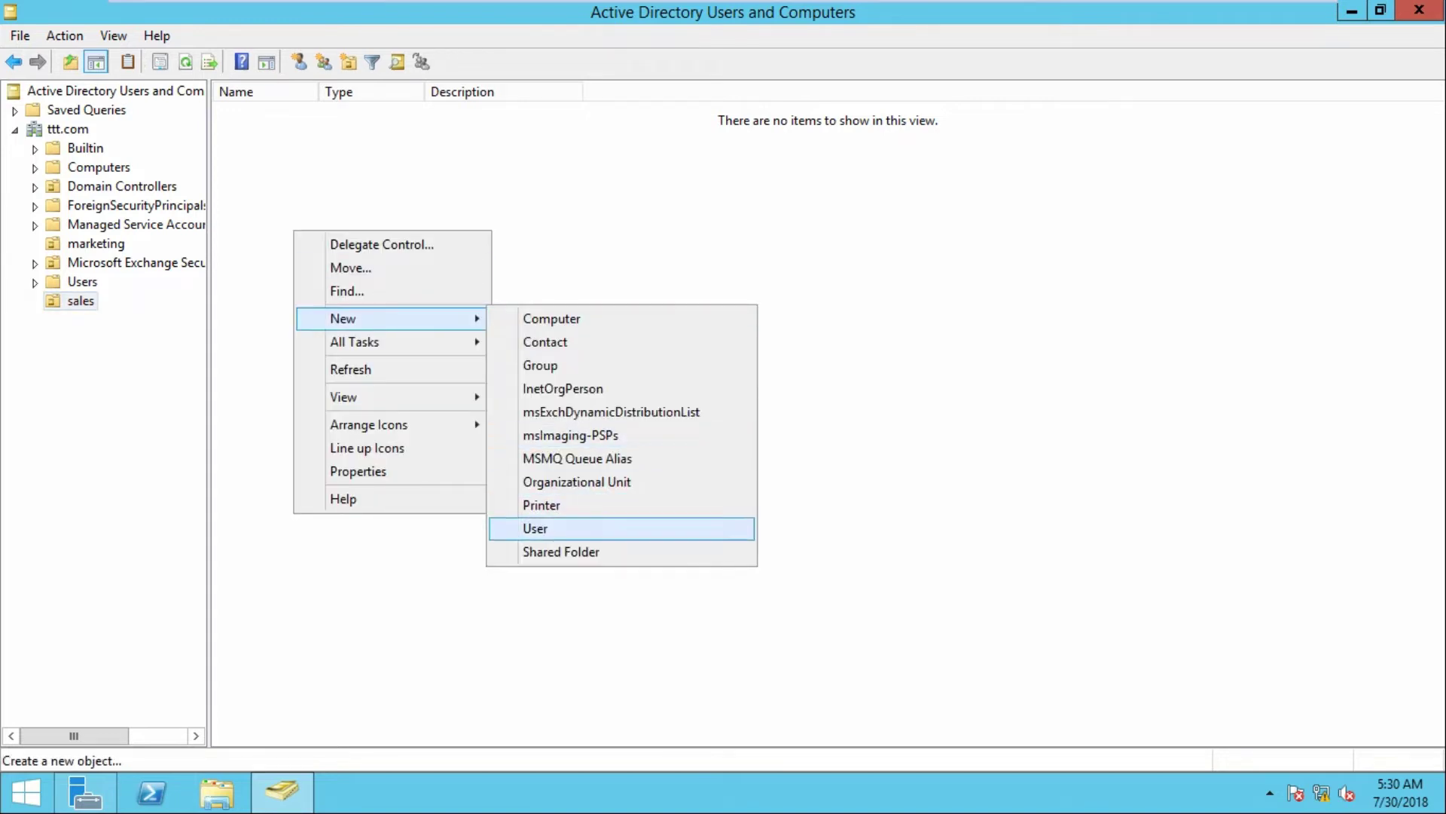
left_click(535, 529)
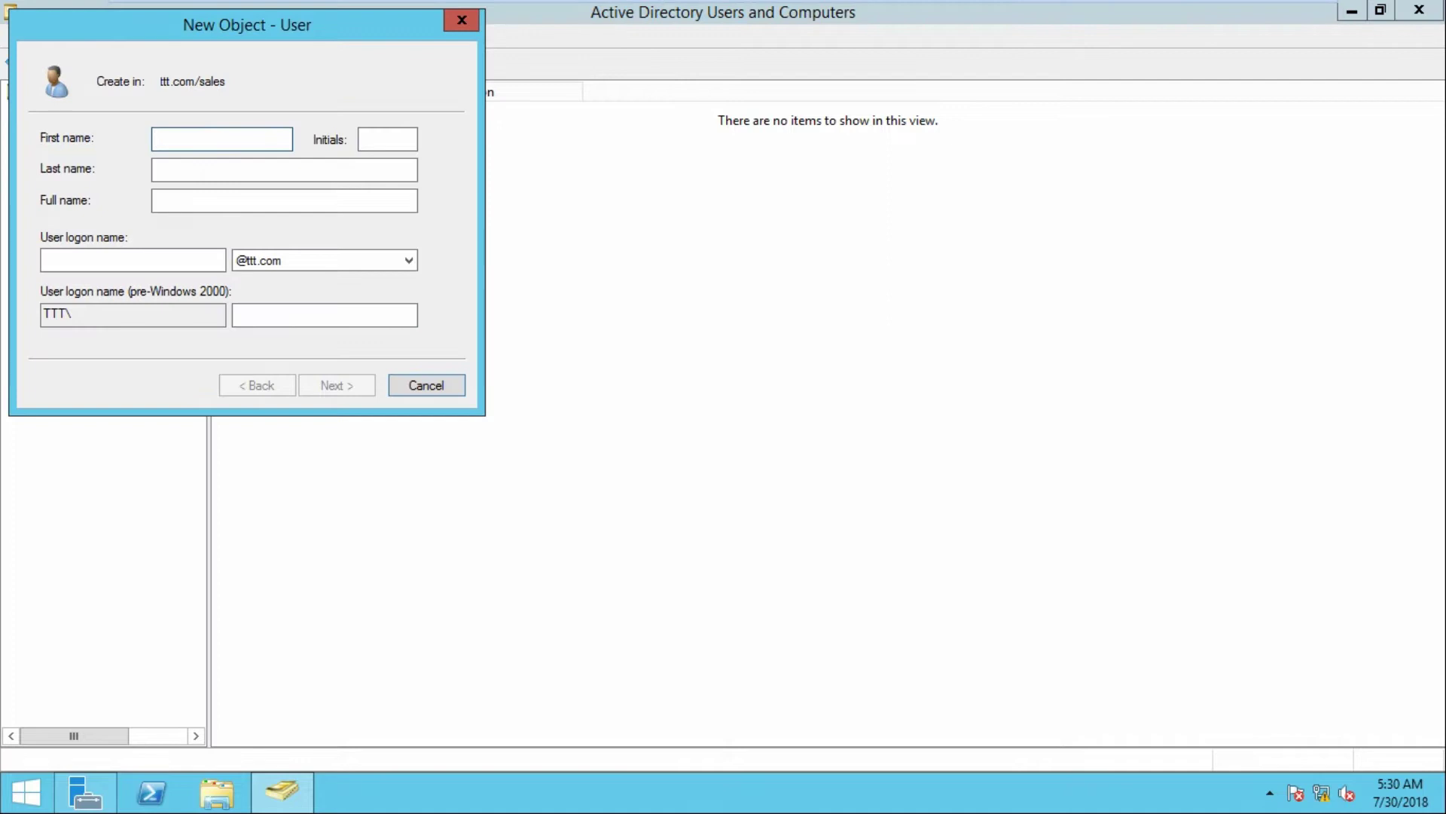
type("litty")
key("Tab")
key("Tab")
key("Tab")
key("Tab")
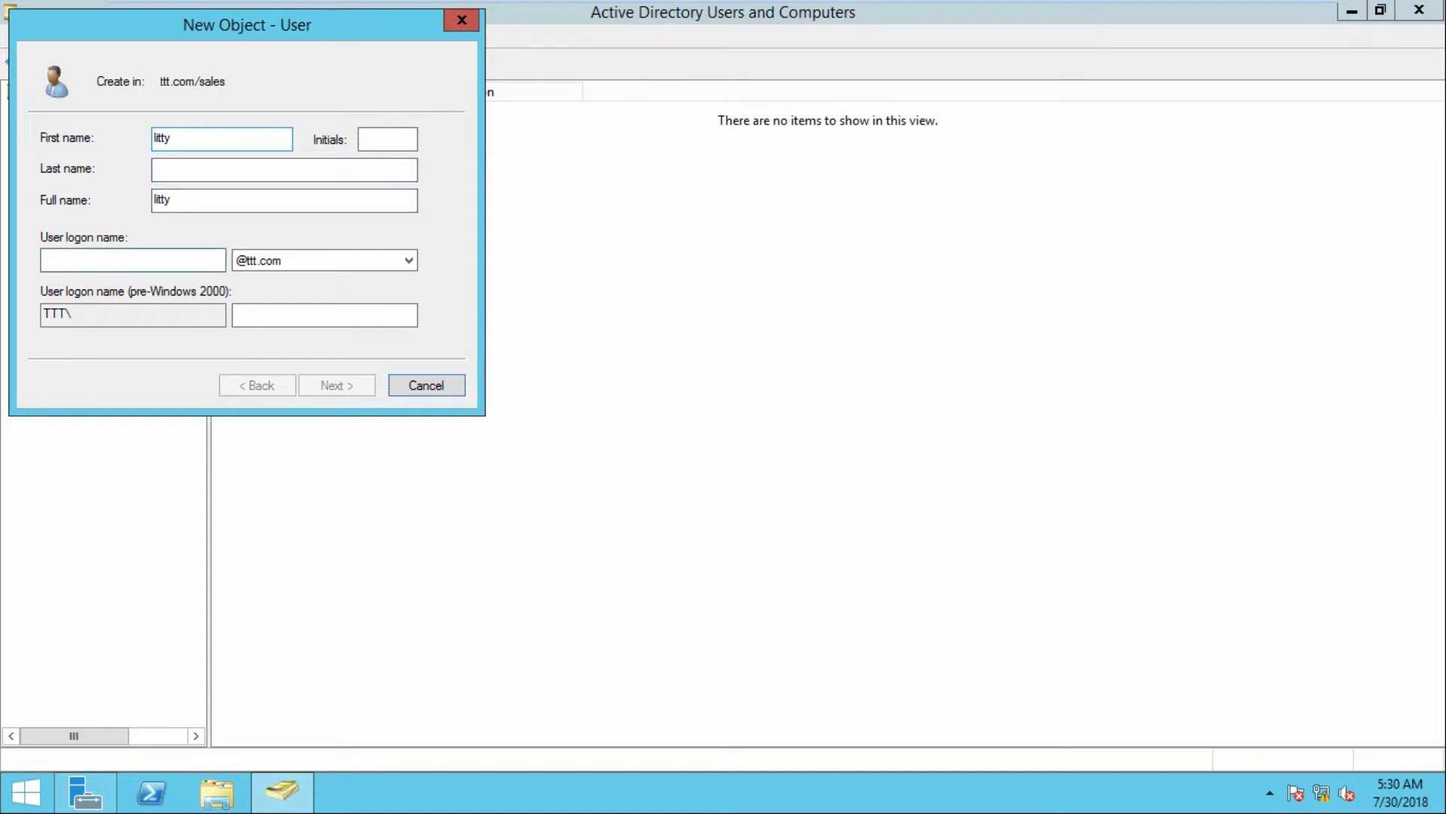
type("litty")
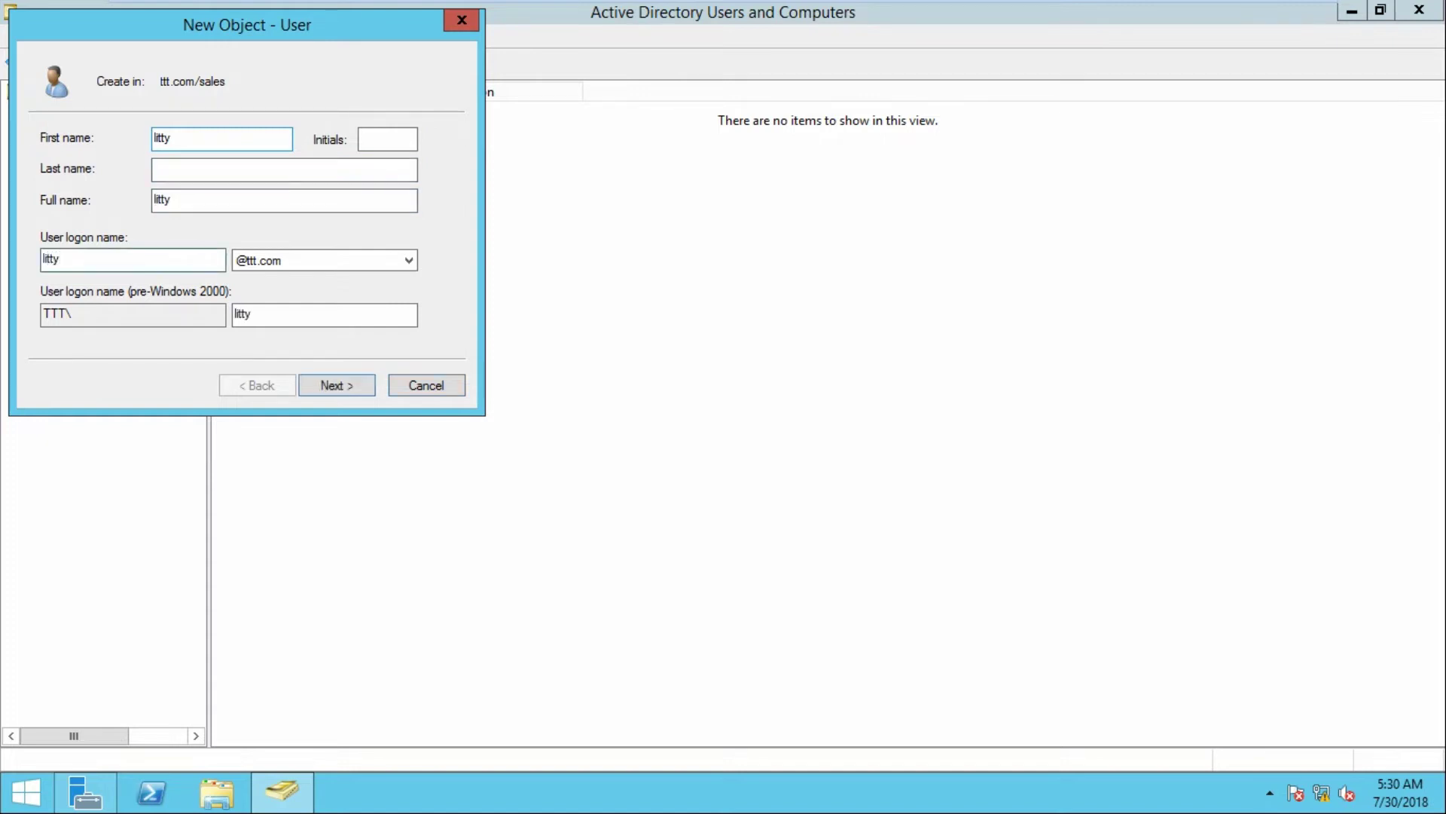
key("Return")
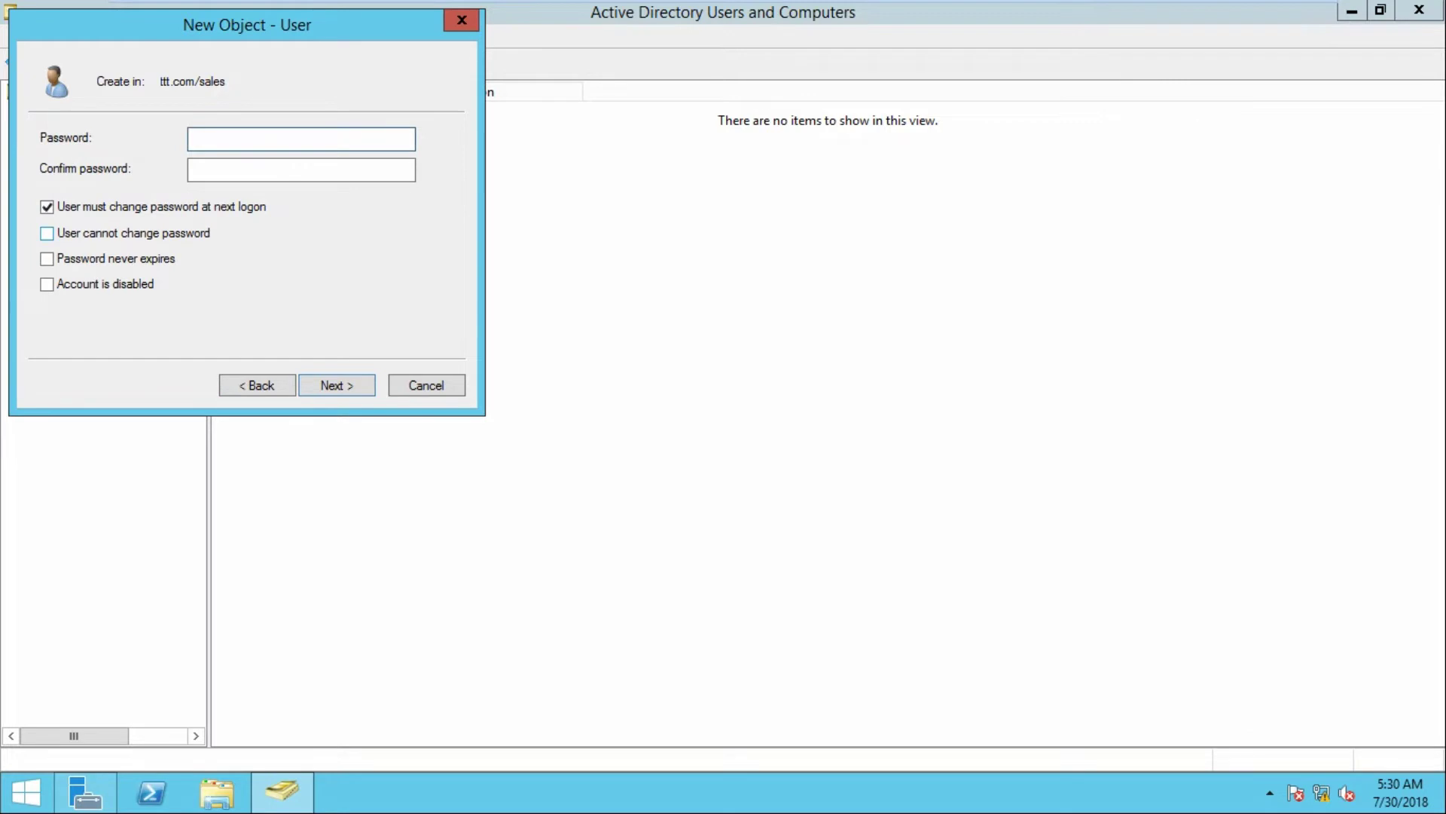
Enter and confirm the account password, disable the change at next logon, enable cannot change password and password never expires, and create the user
type("•••••••")
key("Tab")
type("••••••")
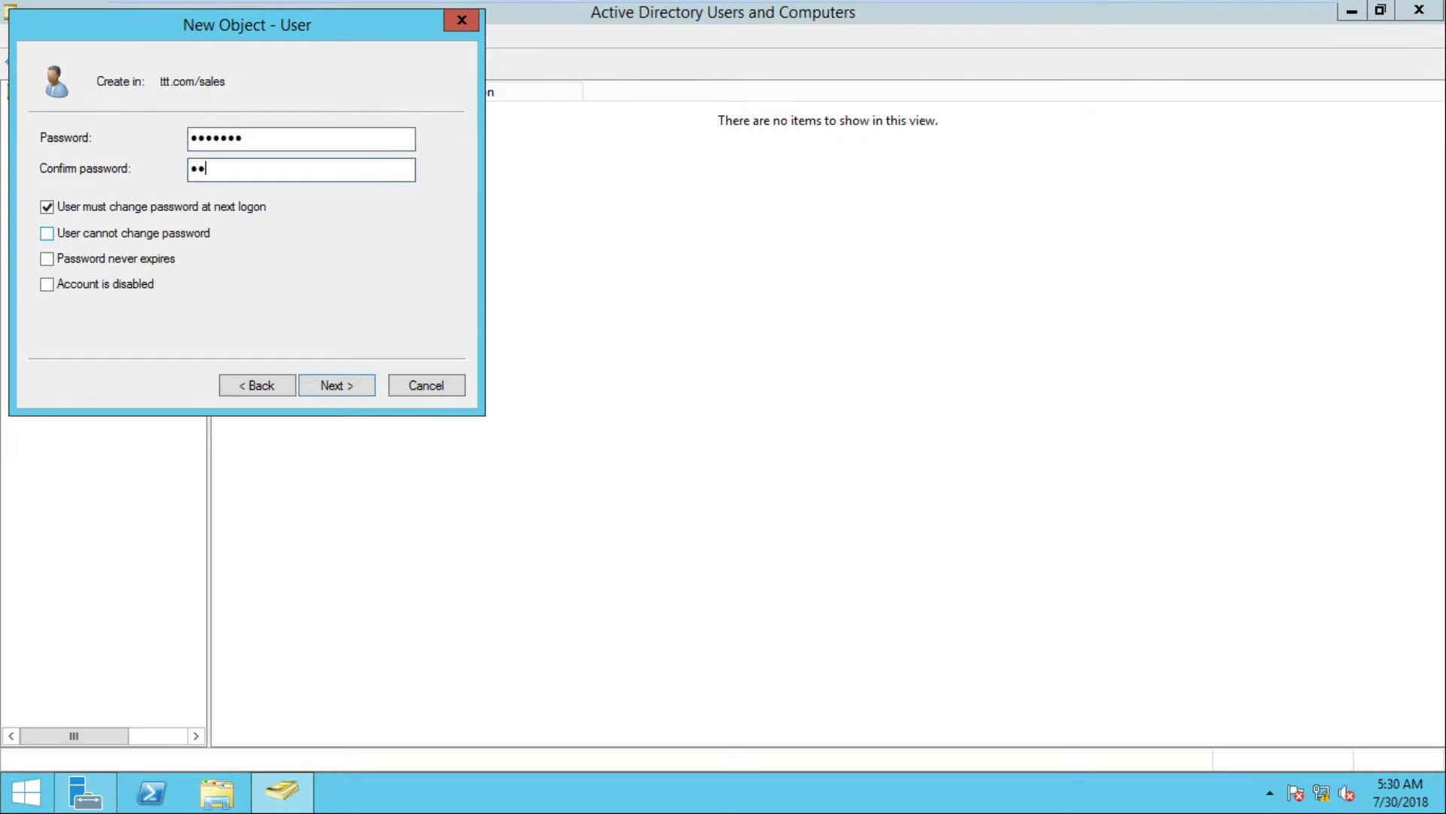
type("•")
key("Tab")
key("space")
key("Tab")
key("space")
key("Tab")
key("space")
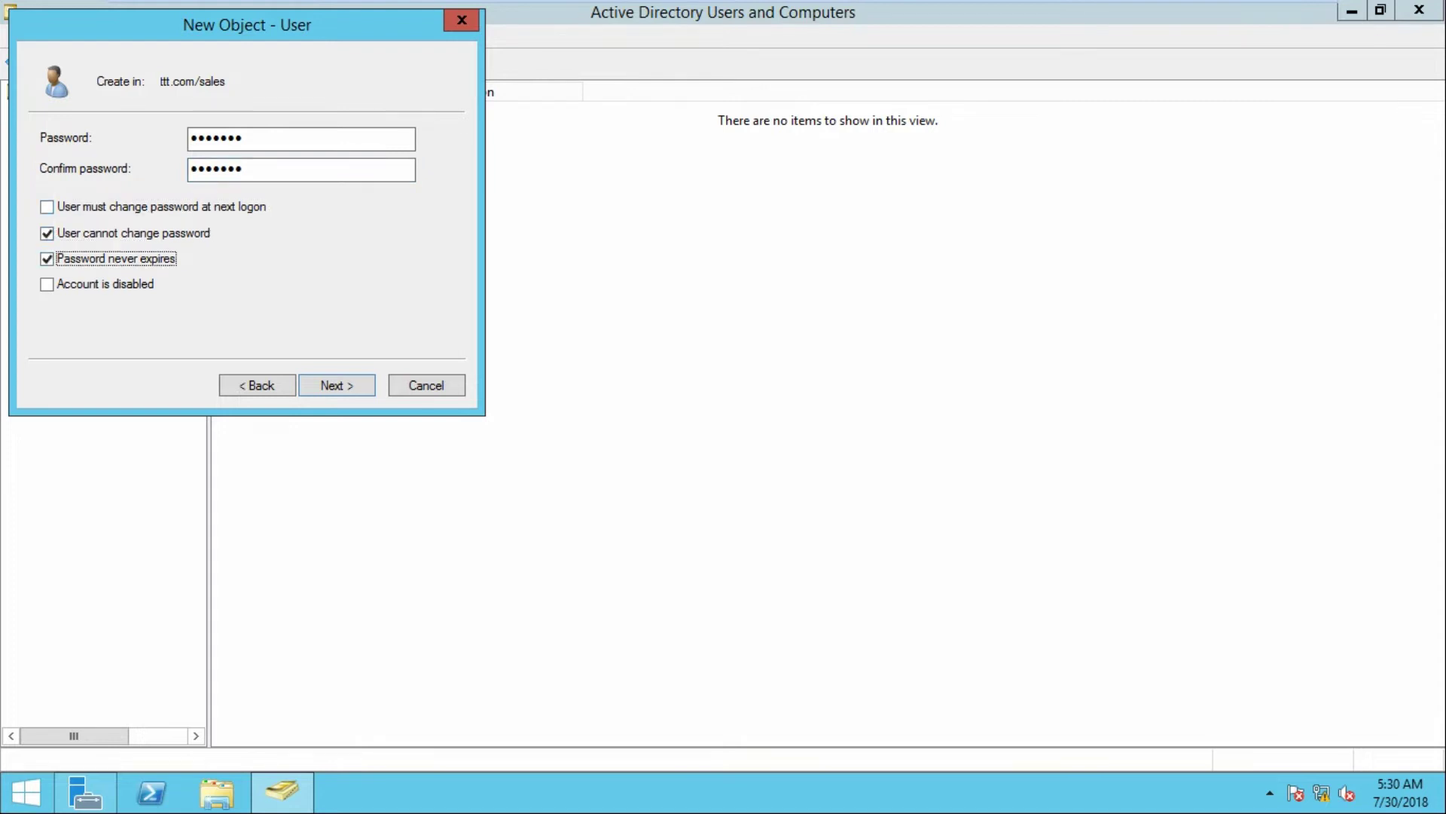
key("Return")
key("Return")
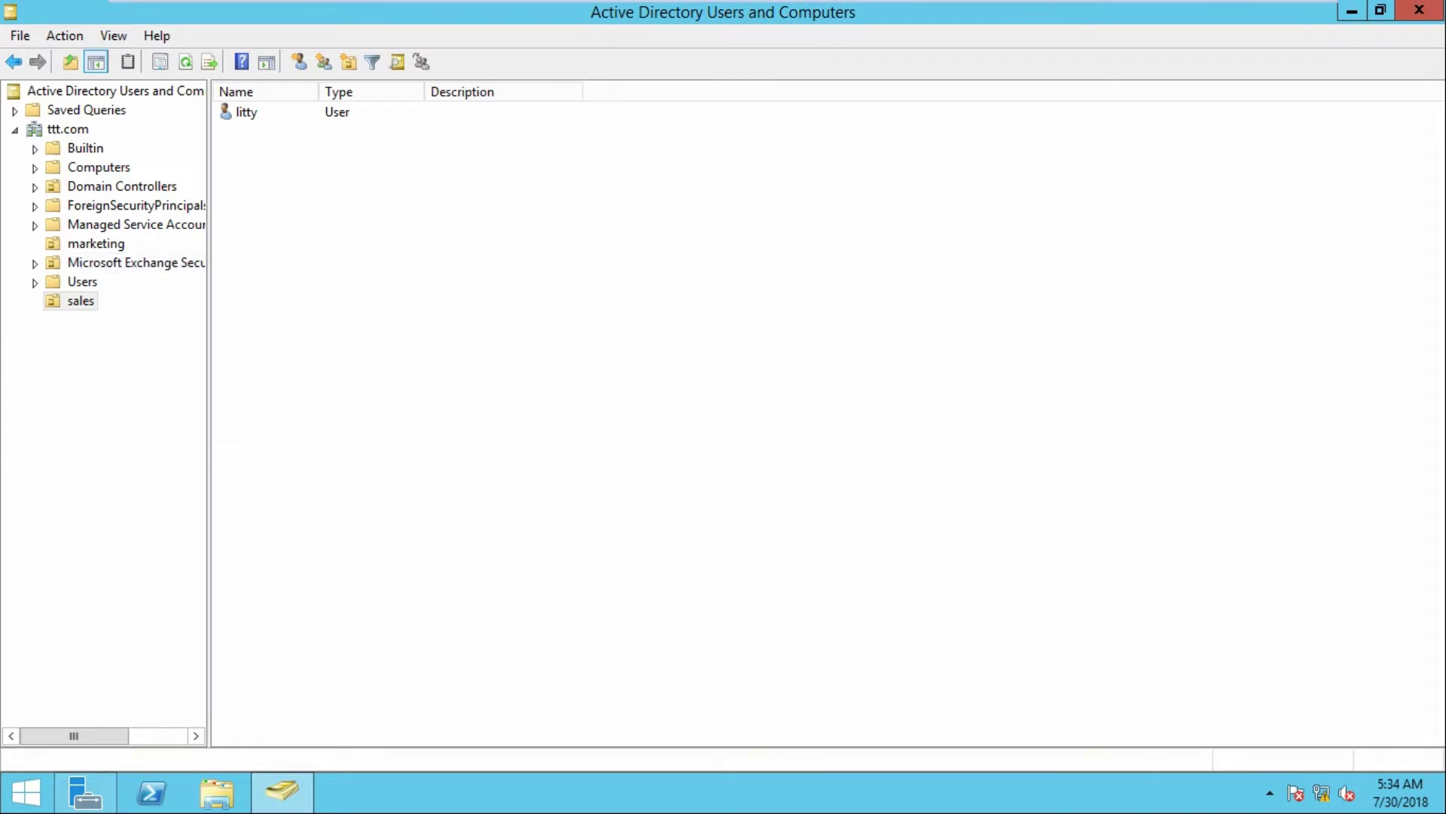
Try to delete the sales organizational unit
right_click(78, 301)
left_click(136, 340)
key("shift+F10")
key("Up")
key("Up")
key("Up")
key("Up")
key("Up")
key("Up")
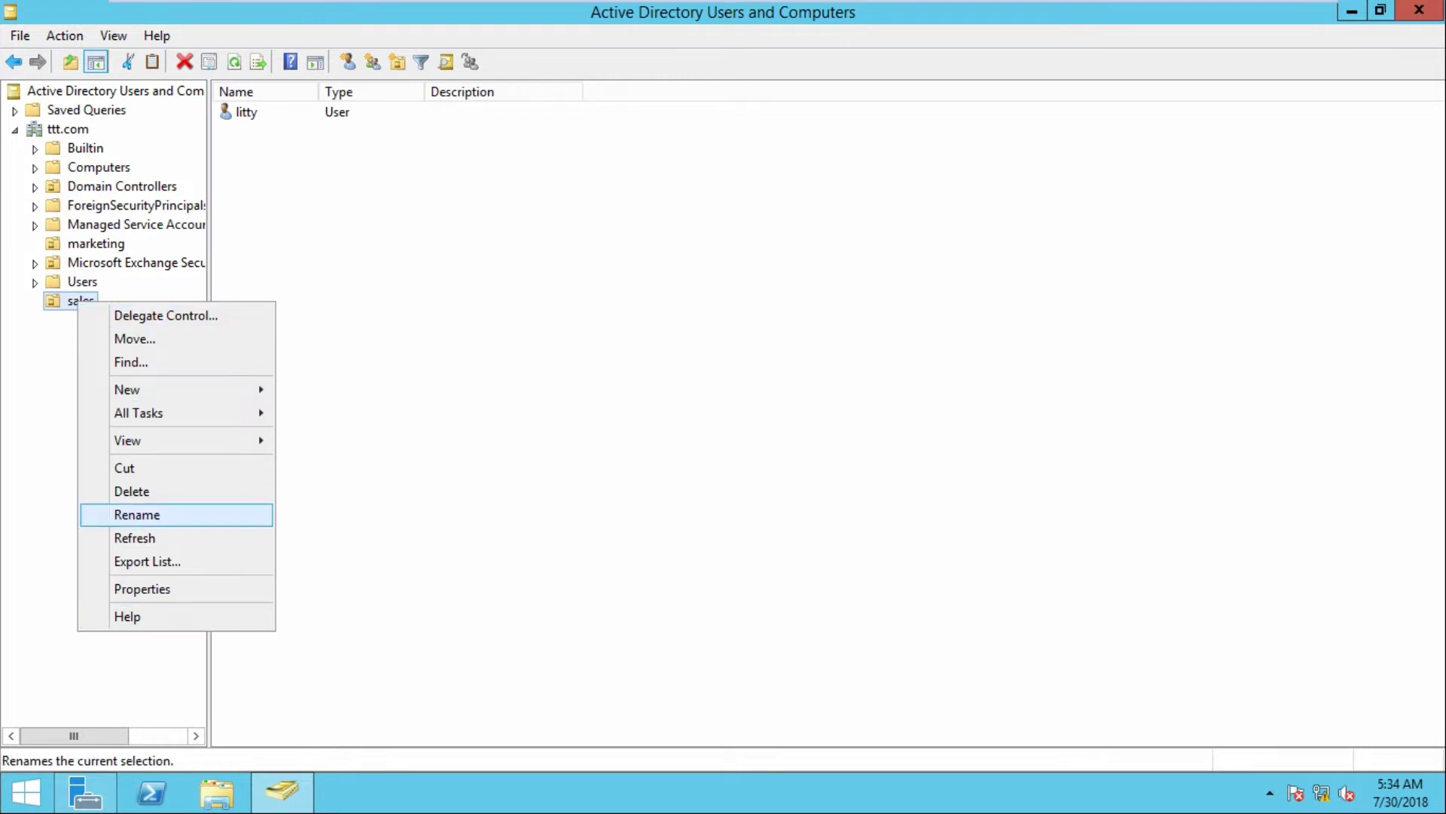
key("Return")
key("Return")
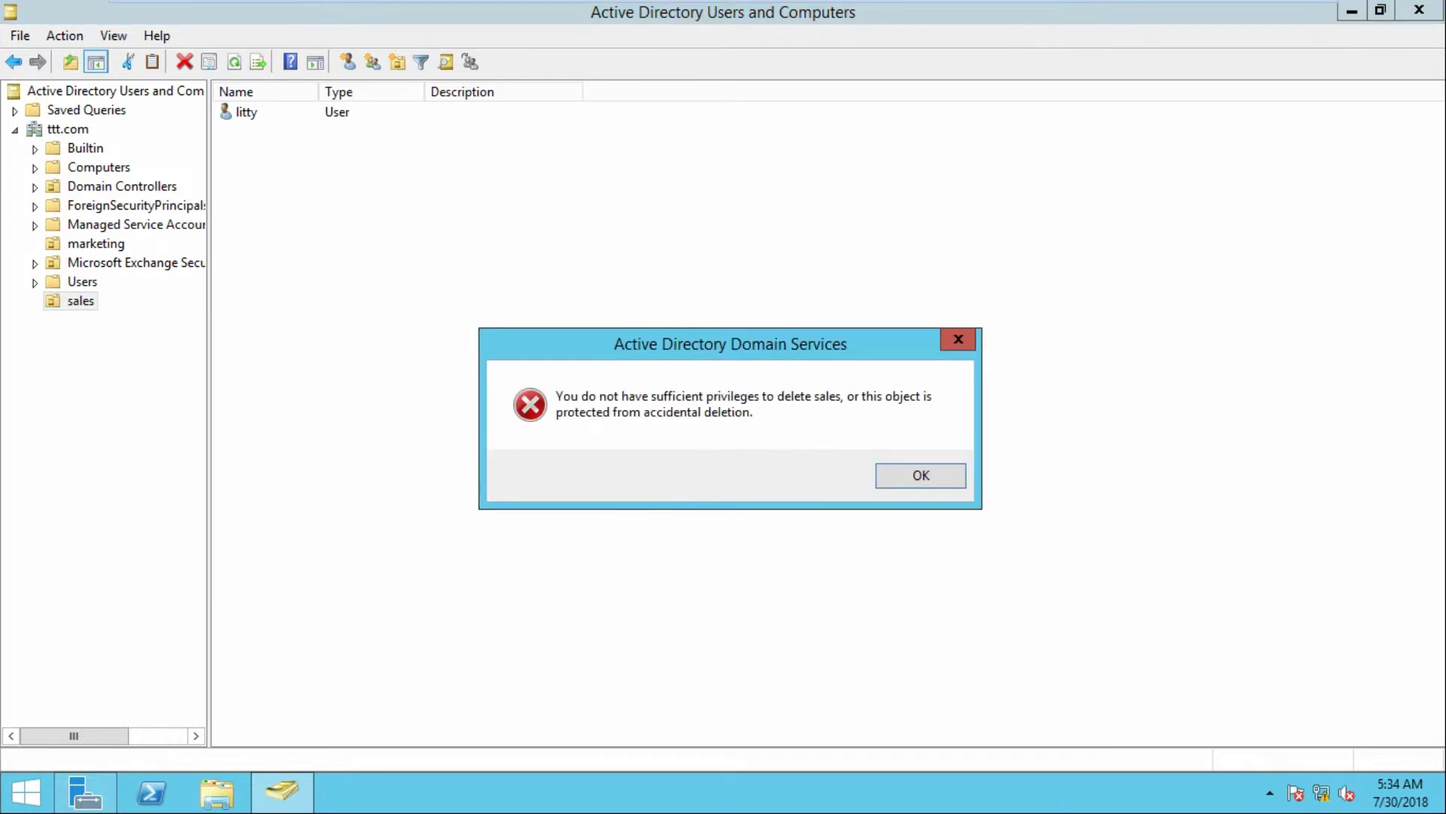
key("Return")
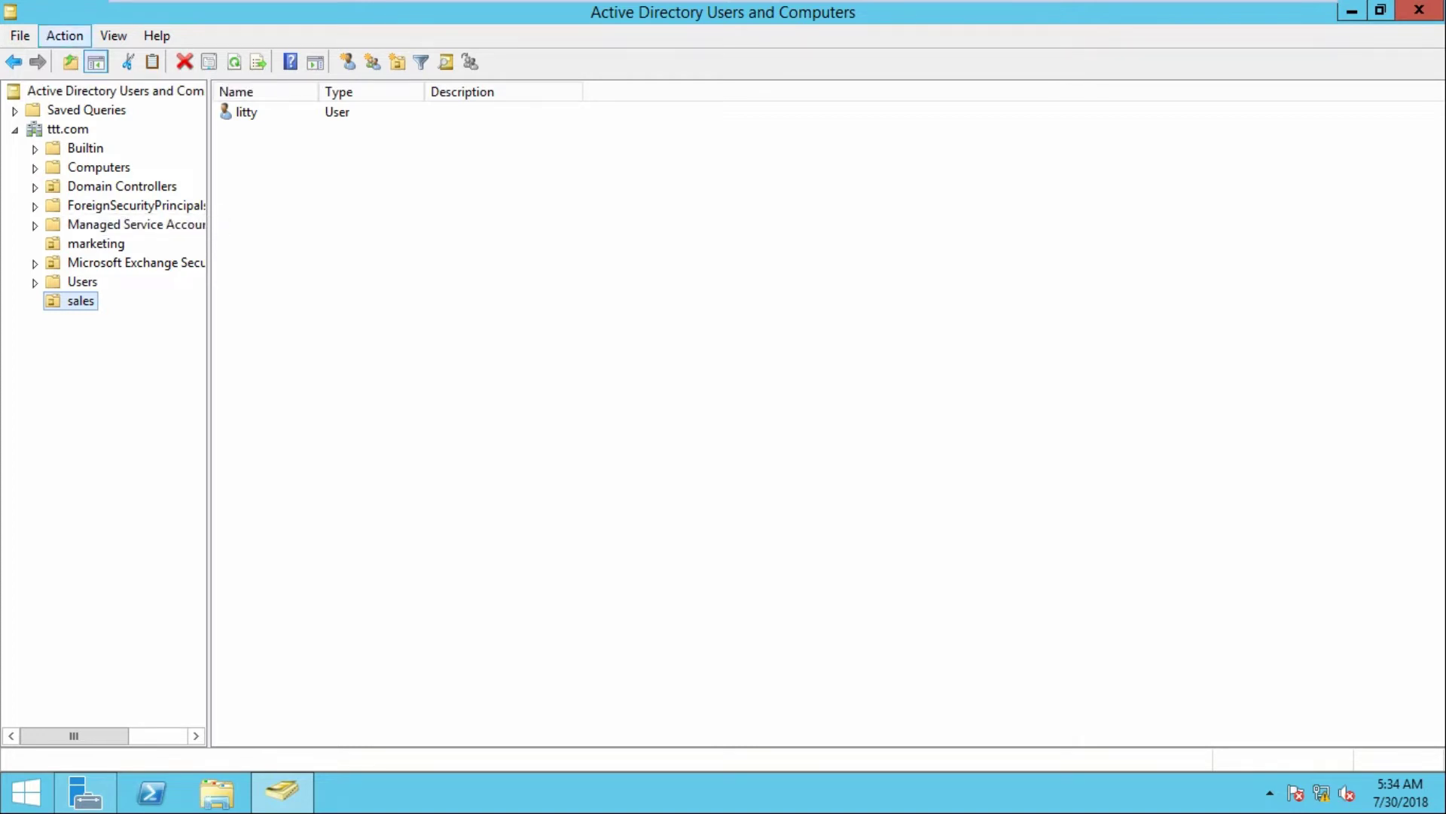
Enable Advanced Features and remove the sales organizational unit's protection from accidental deletion, applying the change
left_click(113, 36)
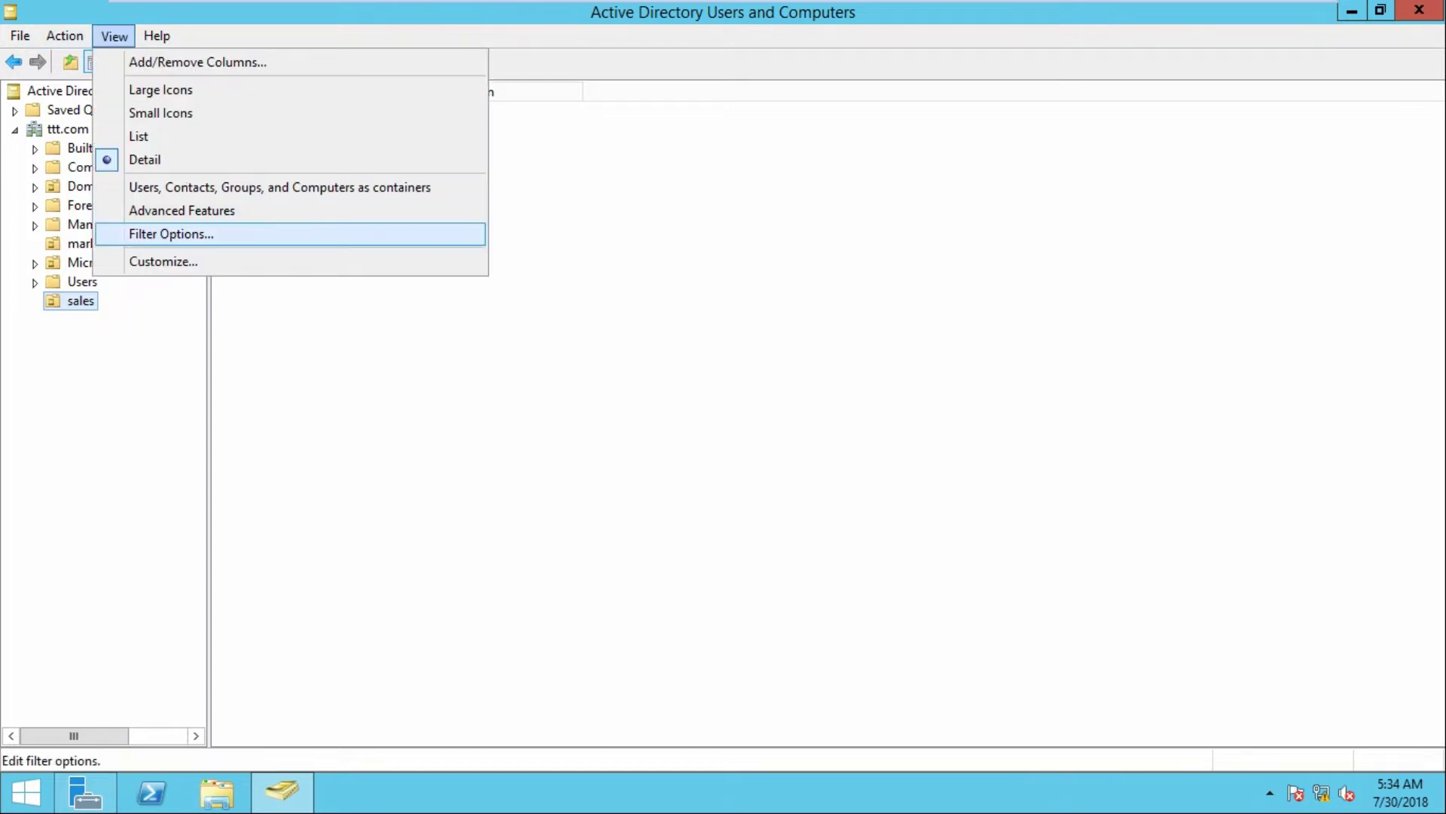
left_click(181, 210)
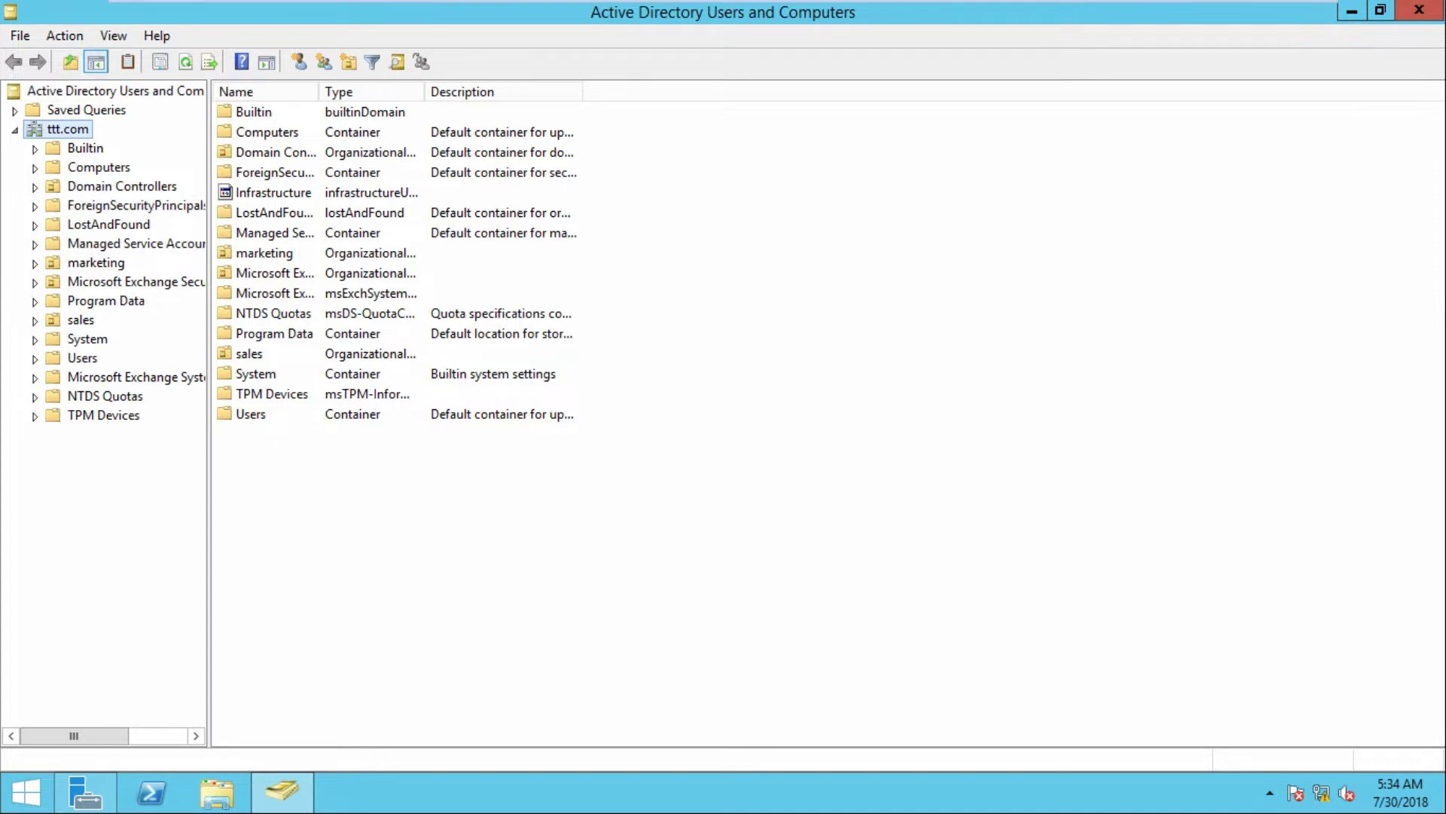
left_click(81, 319)
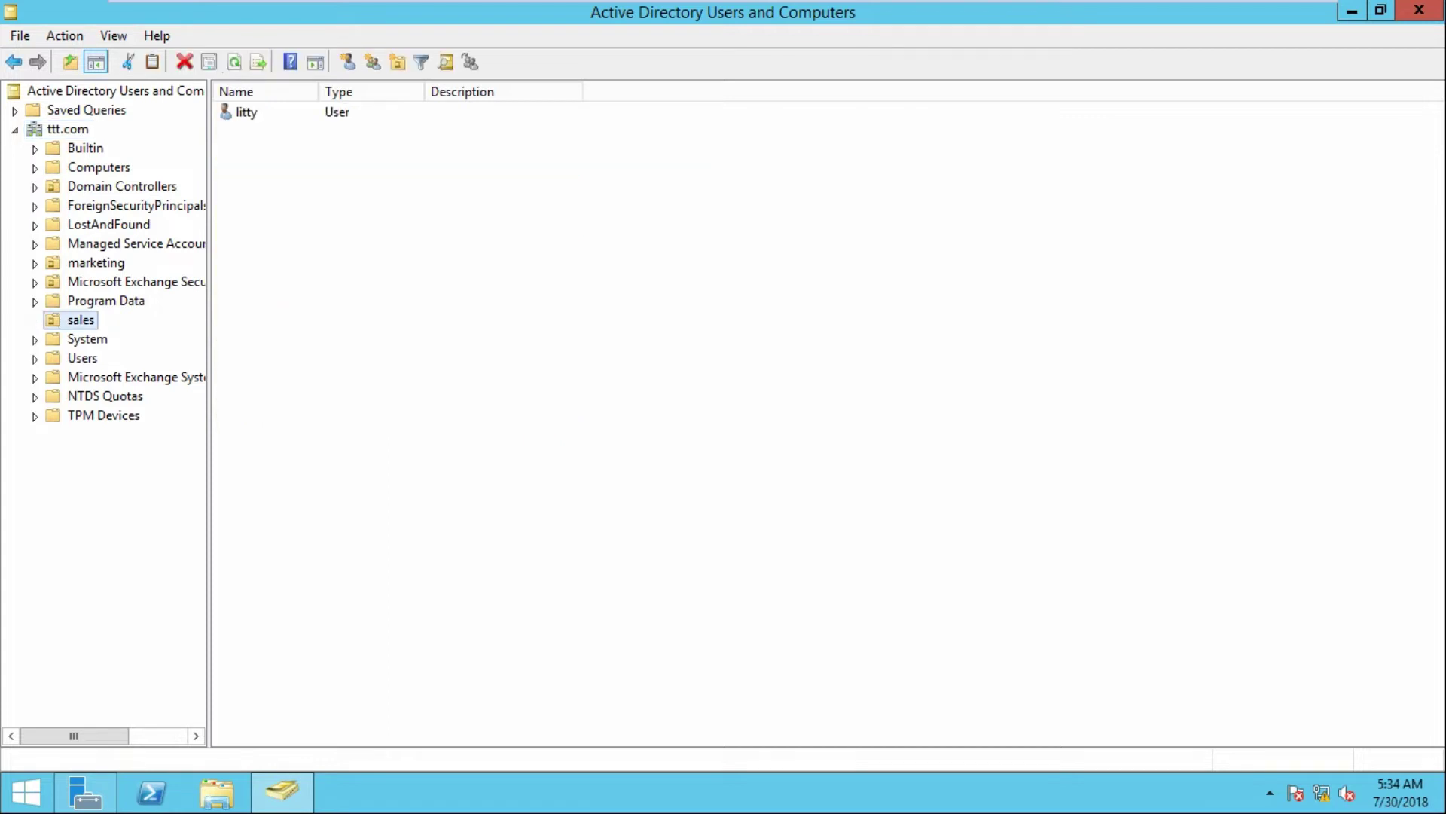
right_click(89, 320)
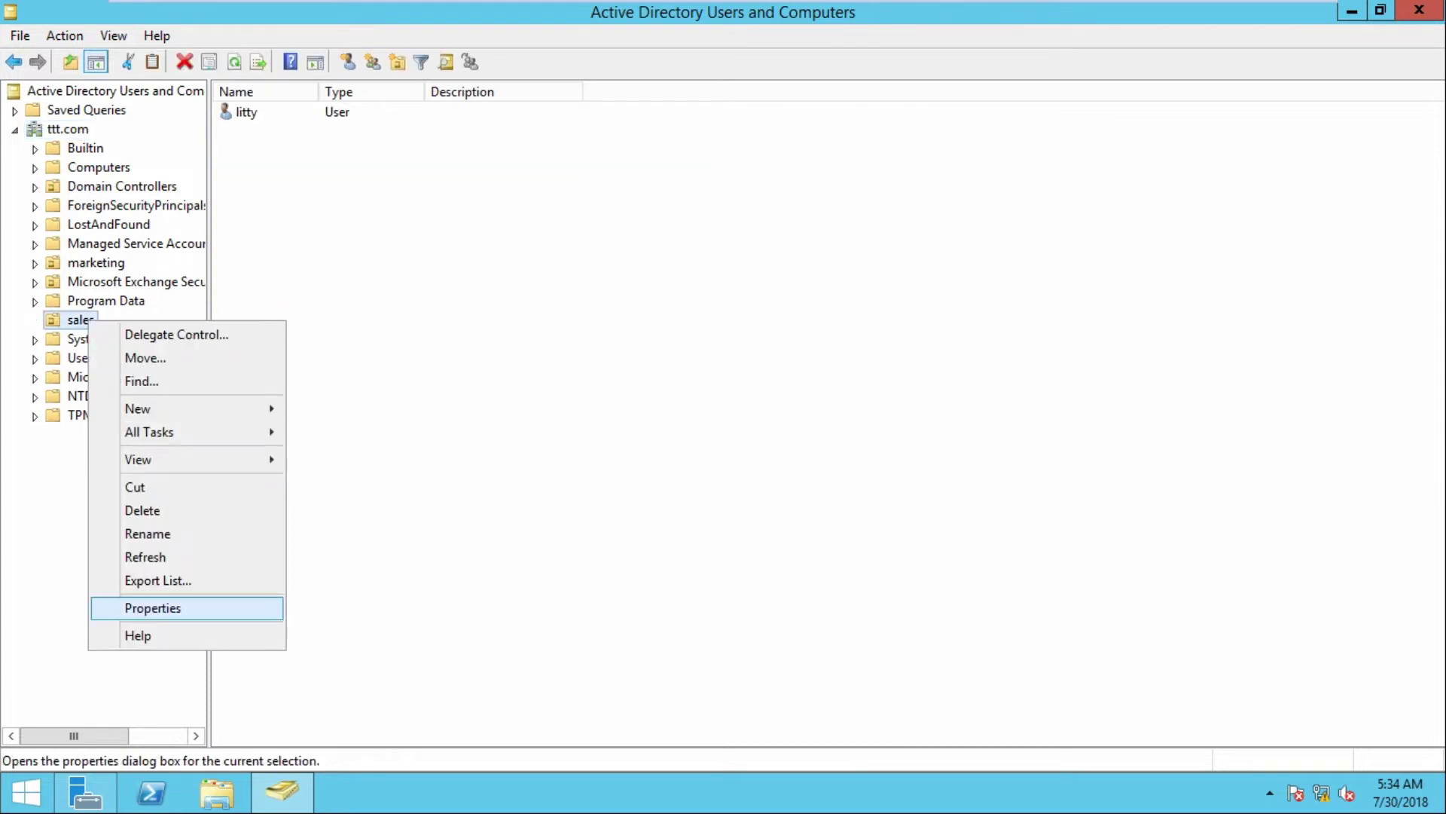
left_click(153, 608)
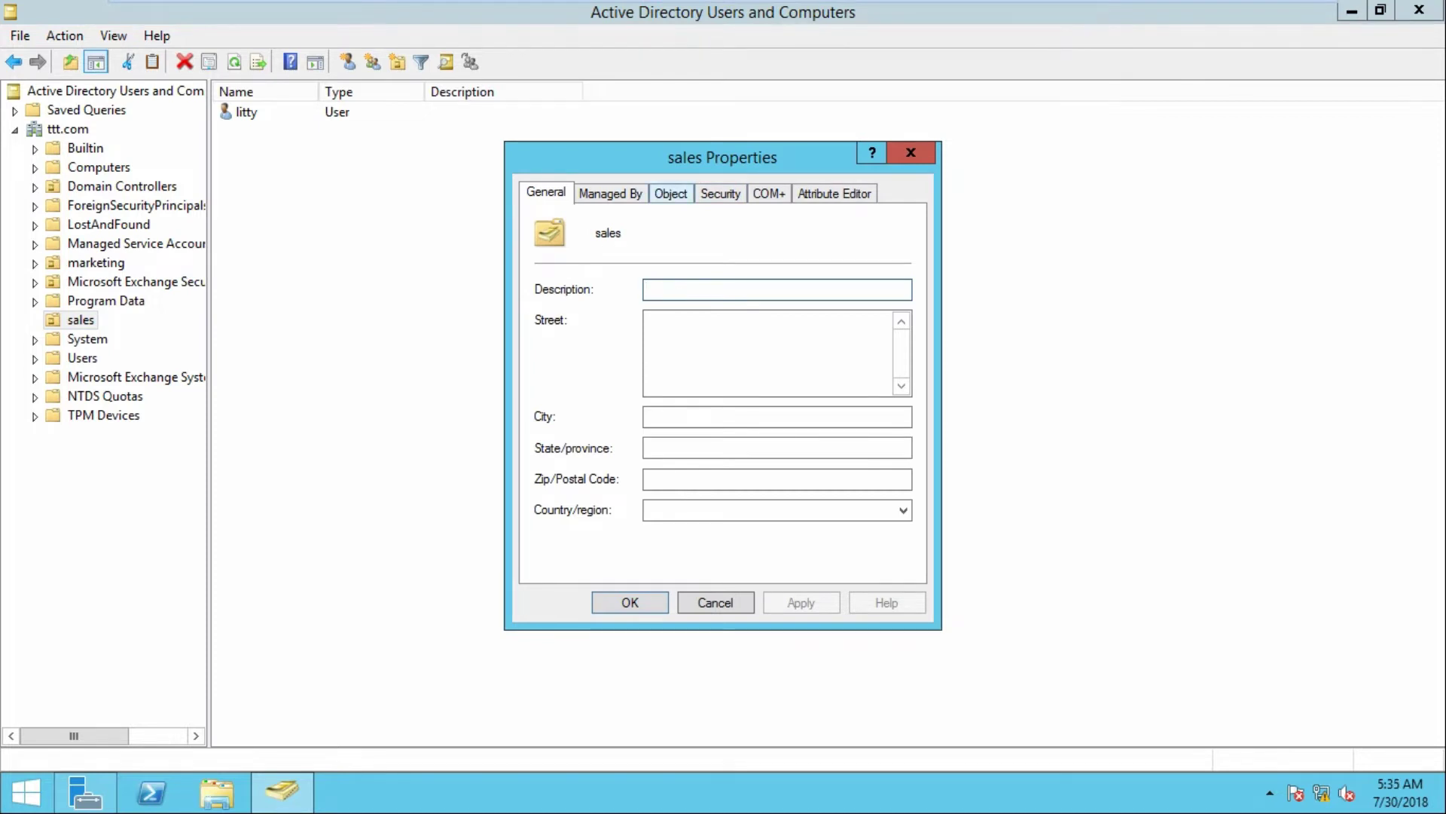
left_click(671, 193)
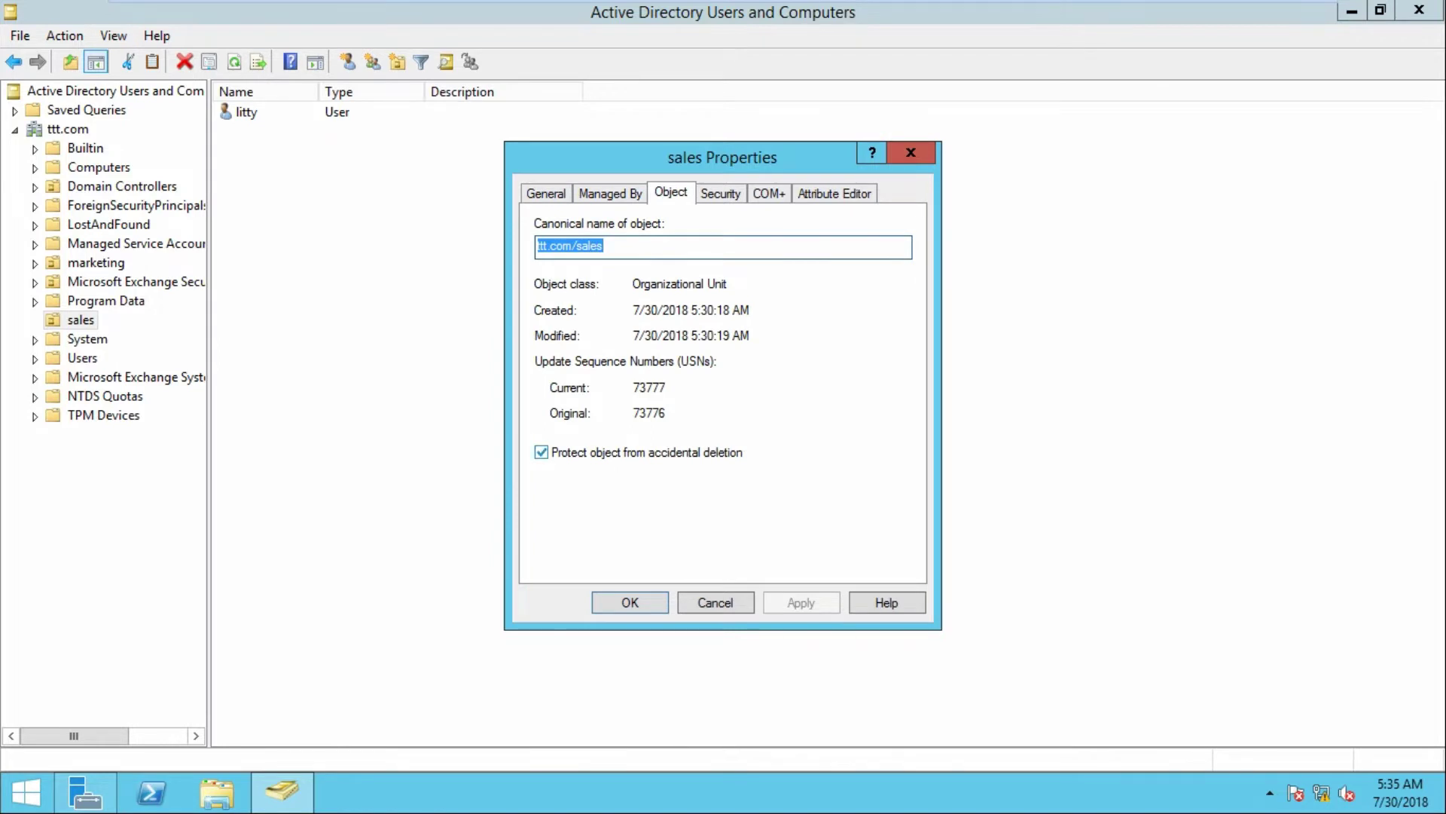
left_click(541, 452)
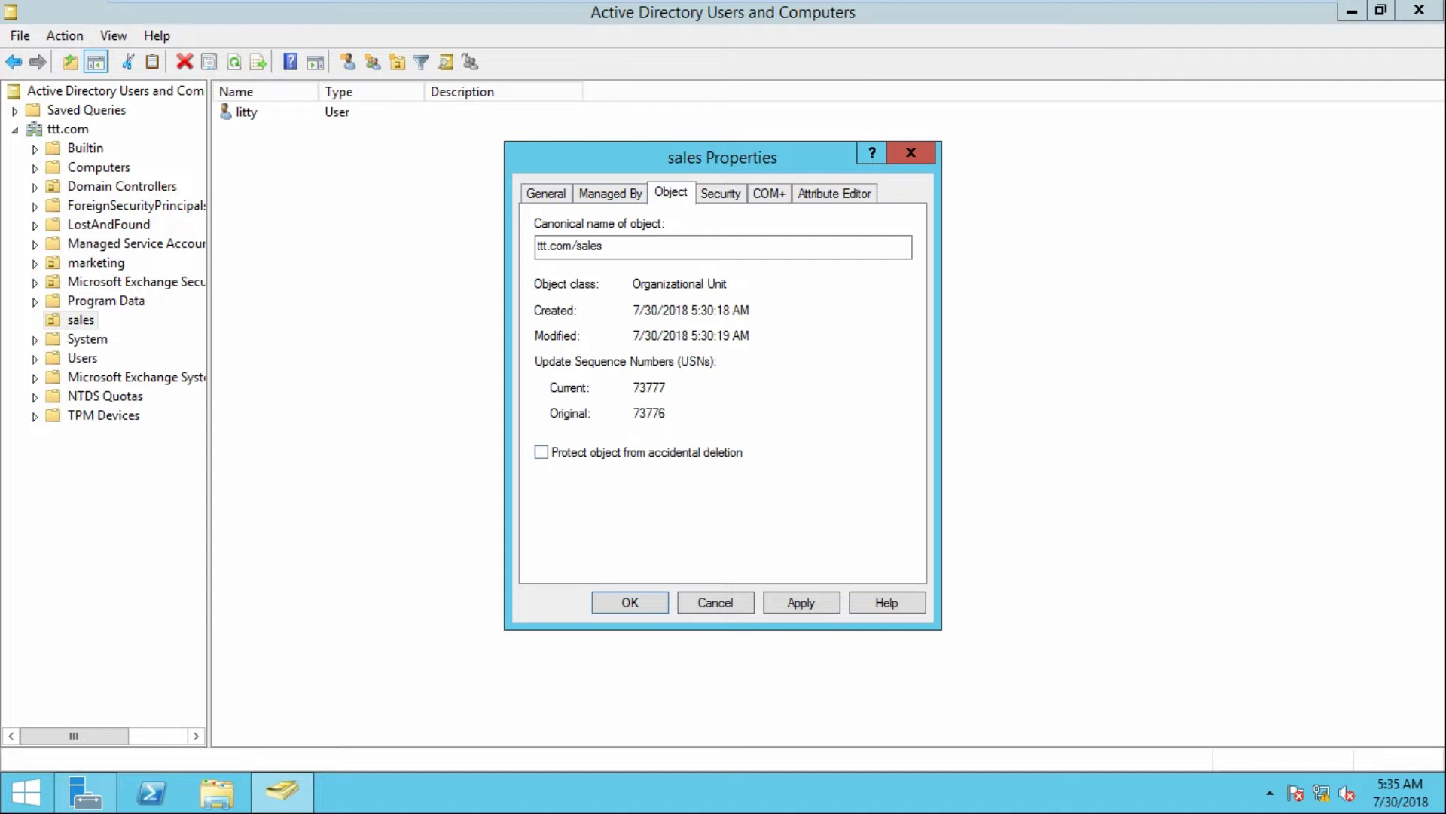
left_click(801, 603)
left_click(629, 603)
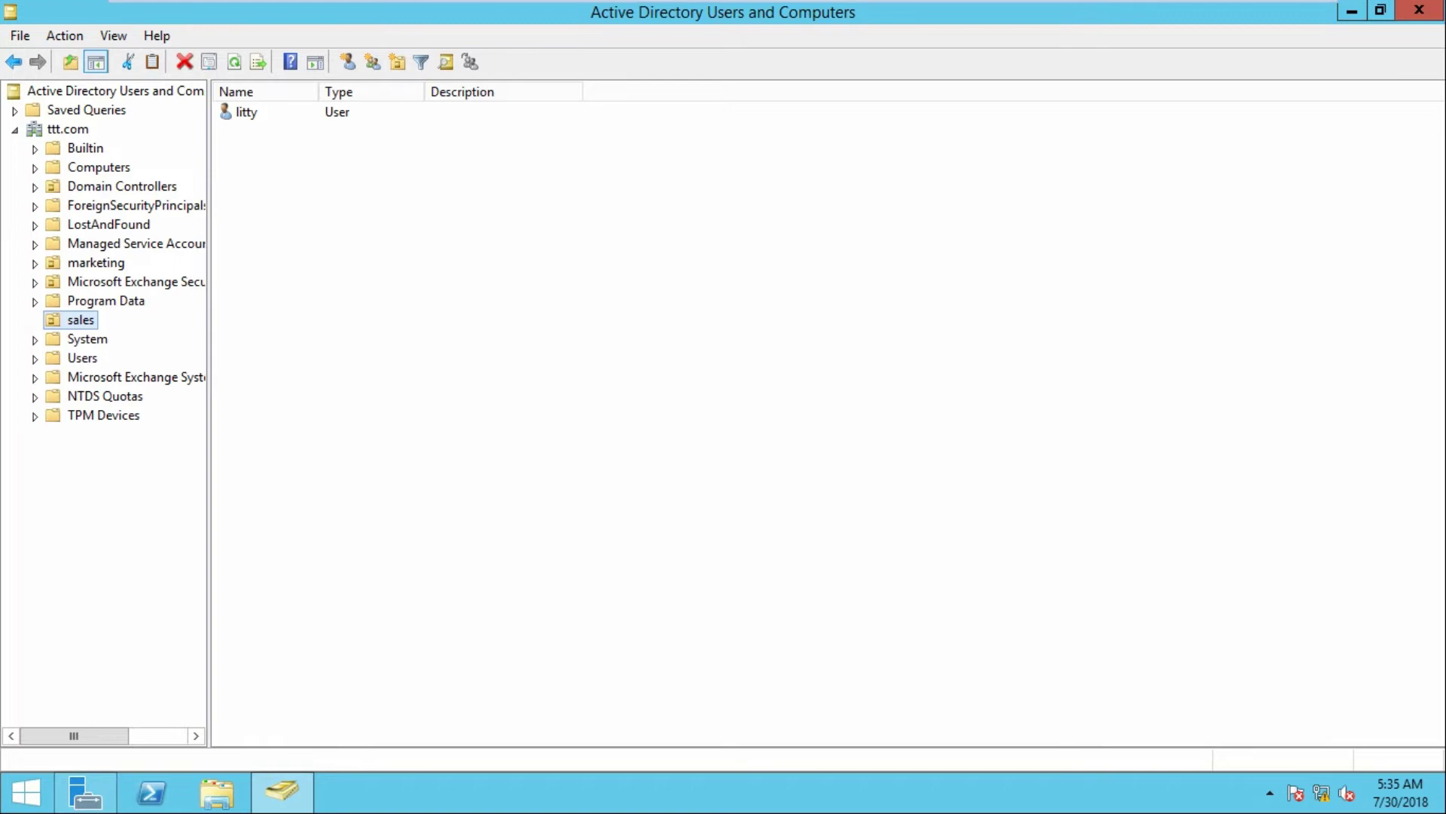
Delete the sales organizational unit together with all the objects it contains
right_click(80, 320)
left_click(113, 507)
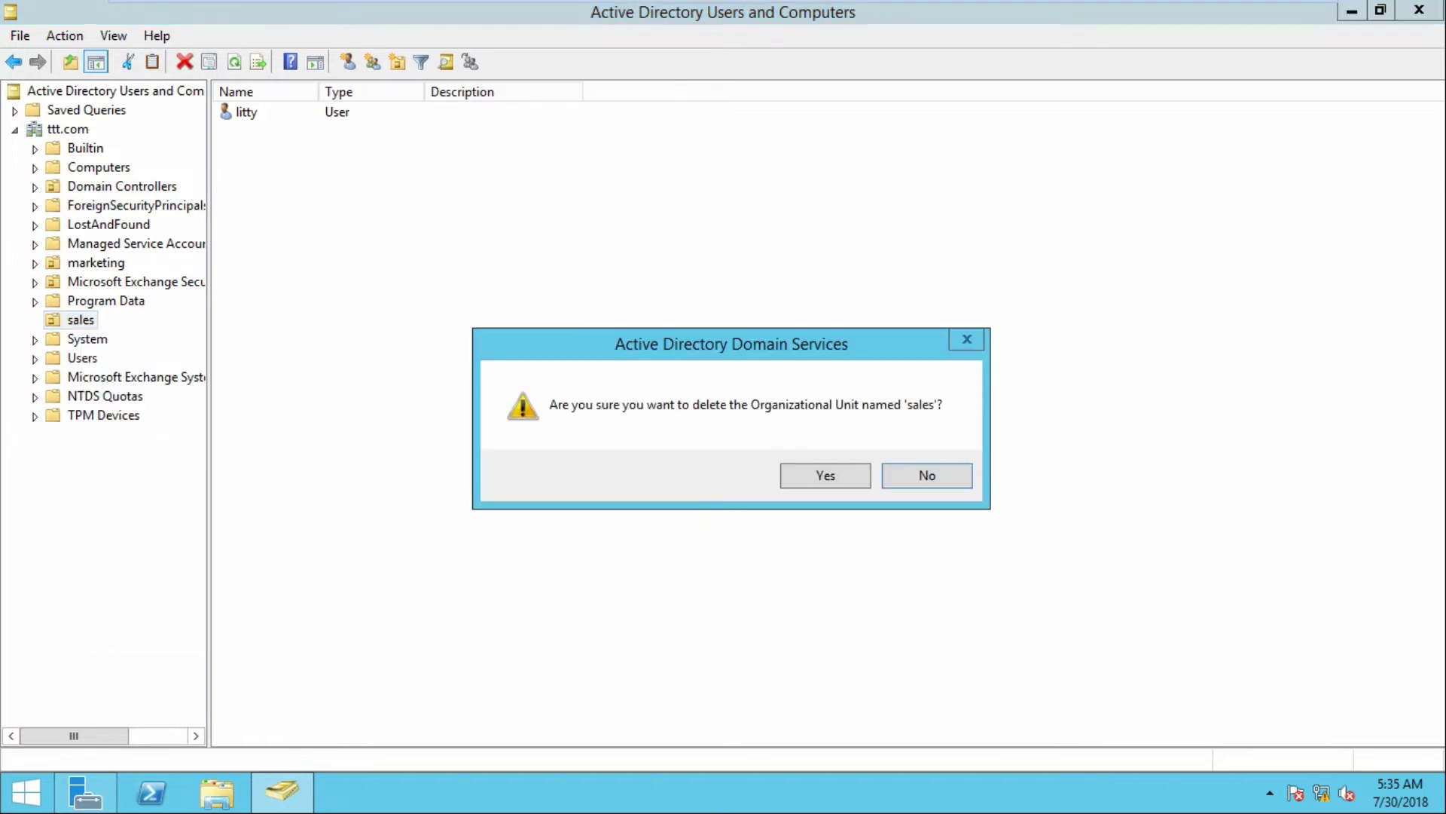
left_click(825, 476)
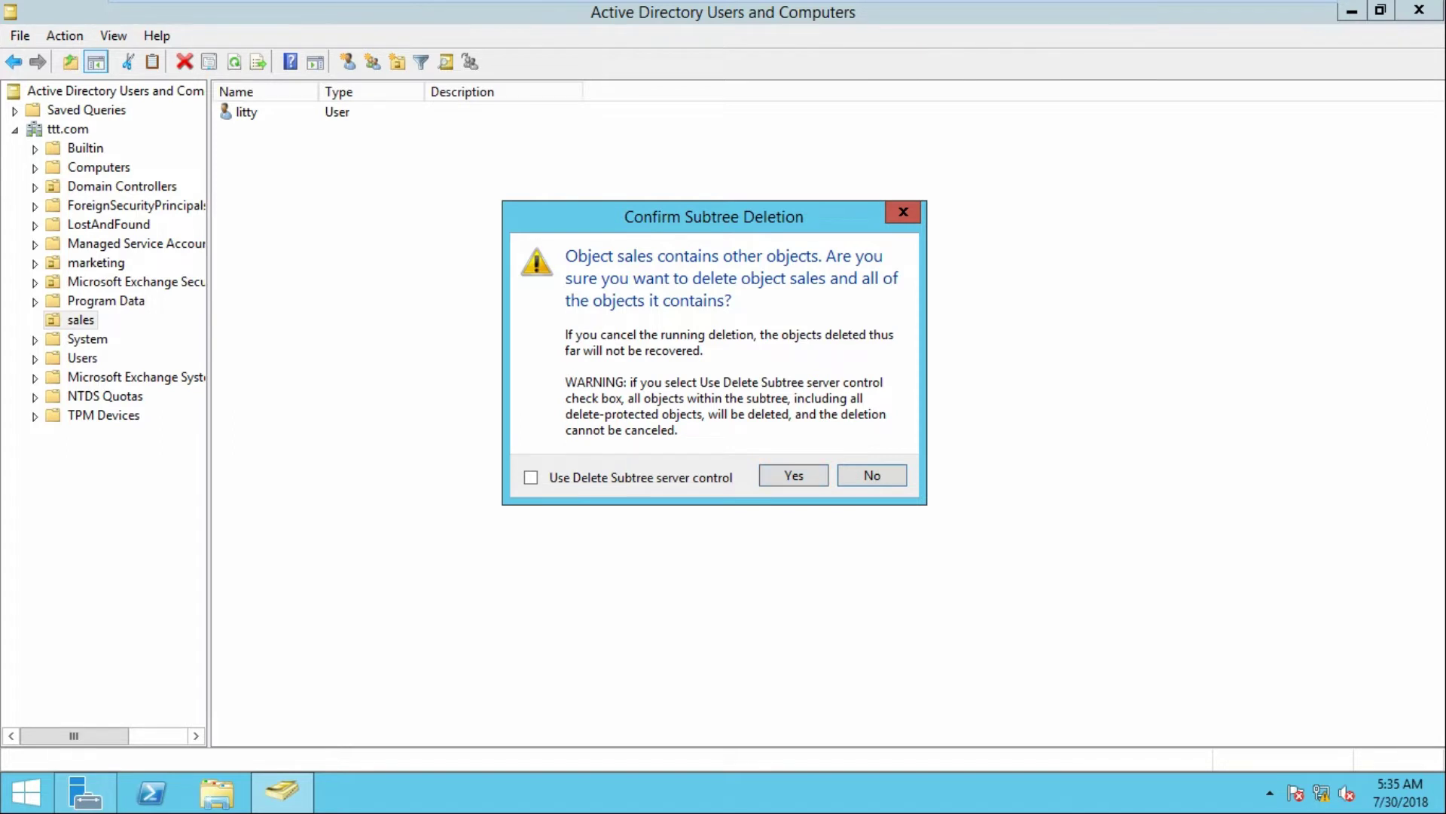
left_click(794, 474)
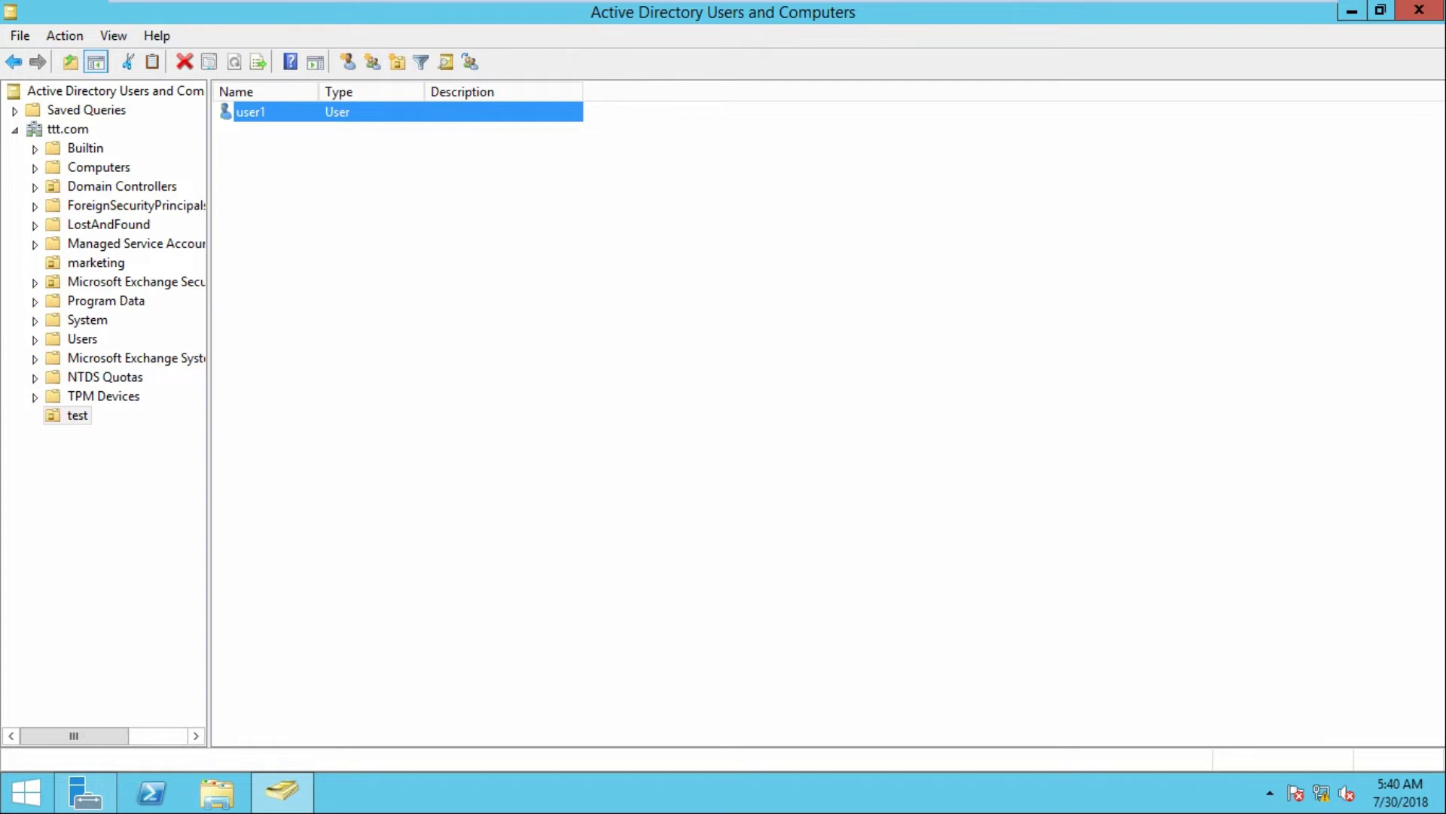
Check the accidental deletion protection setting of user1 in the test organizational unit
left_click(77, 415)
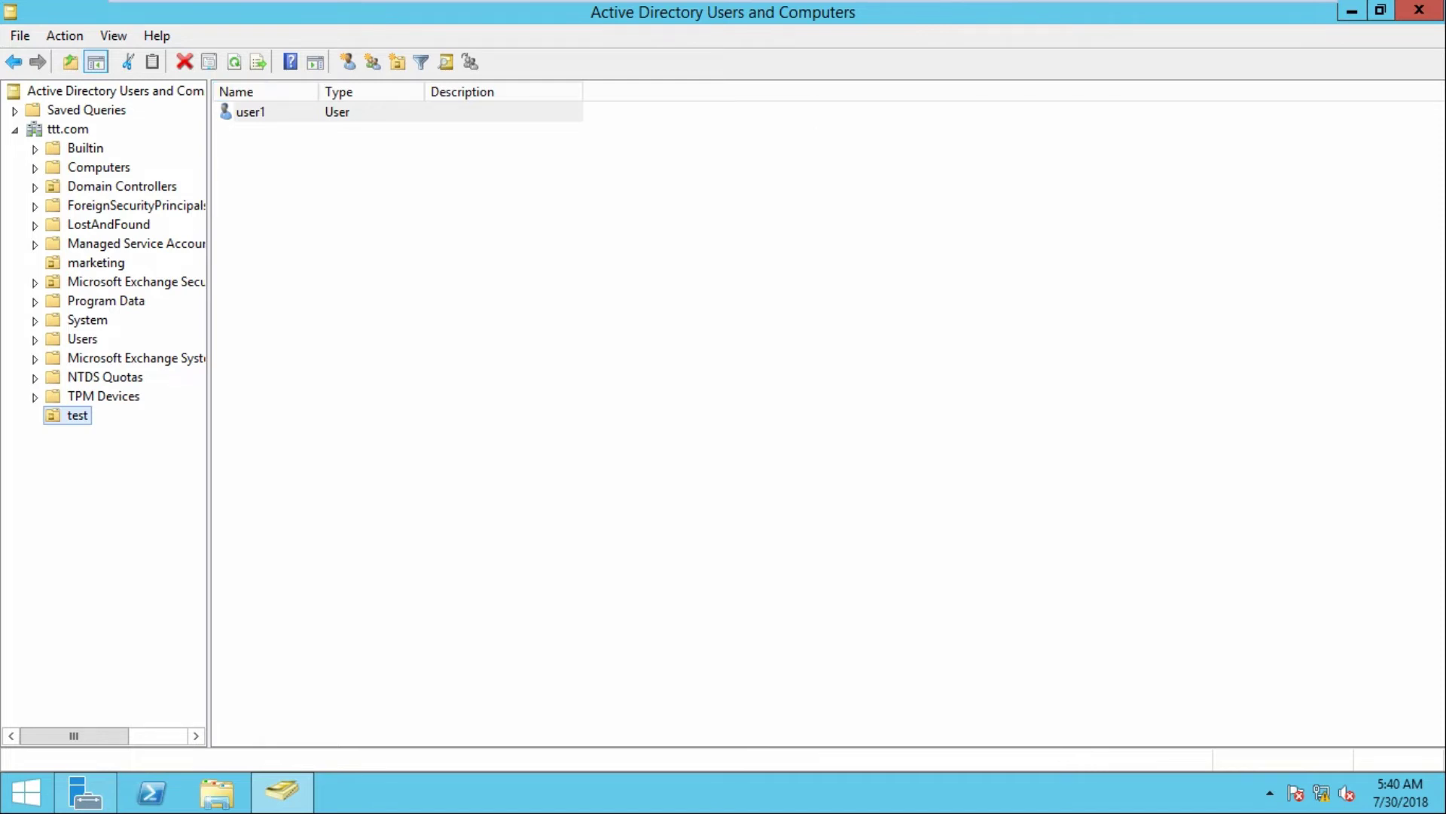
right_click(257, 114)
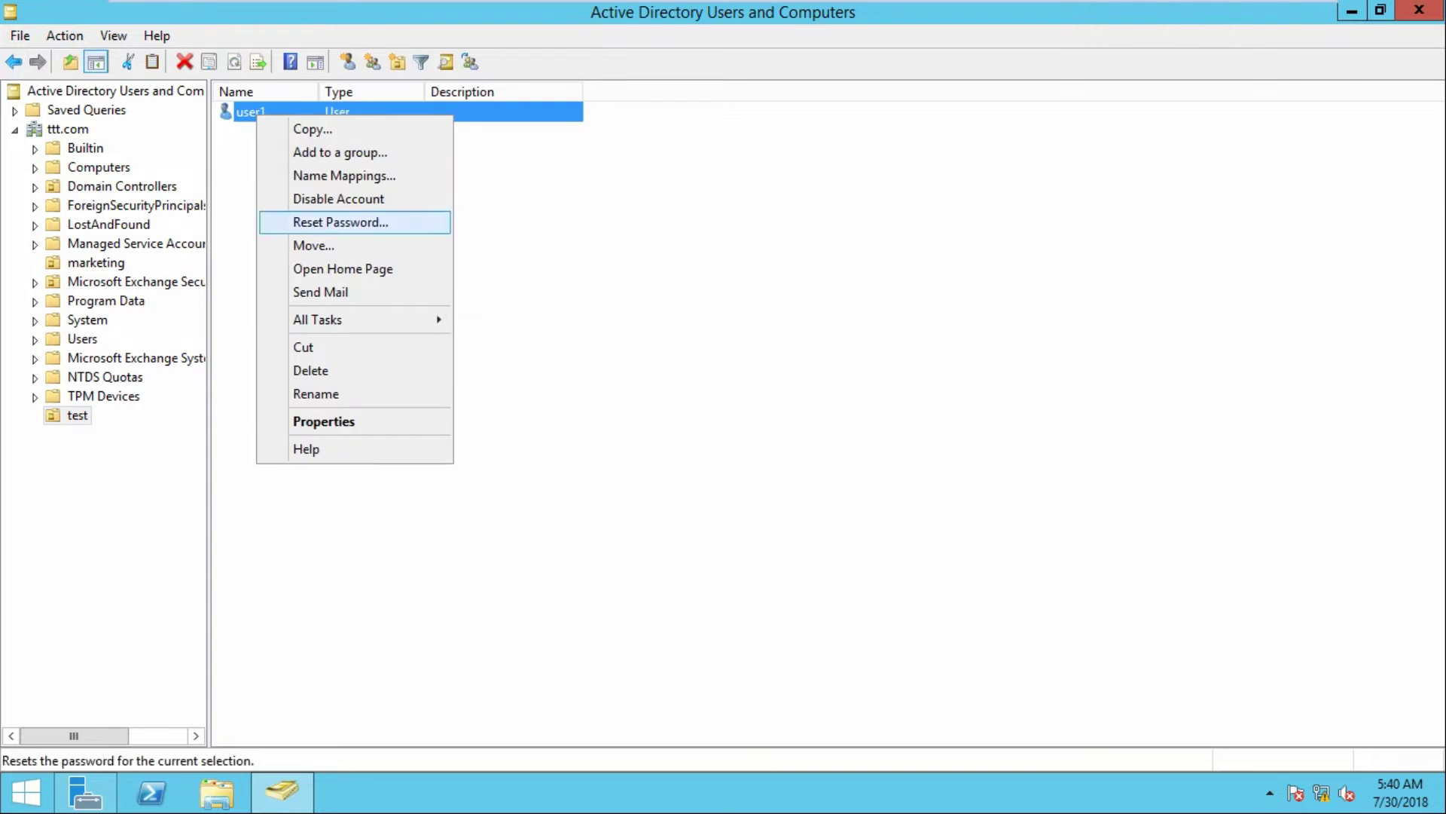
key("Return")
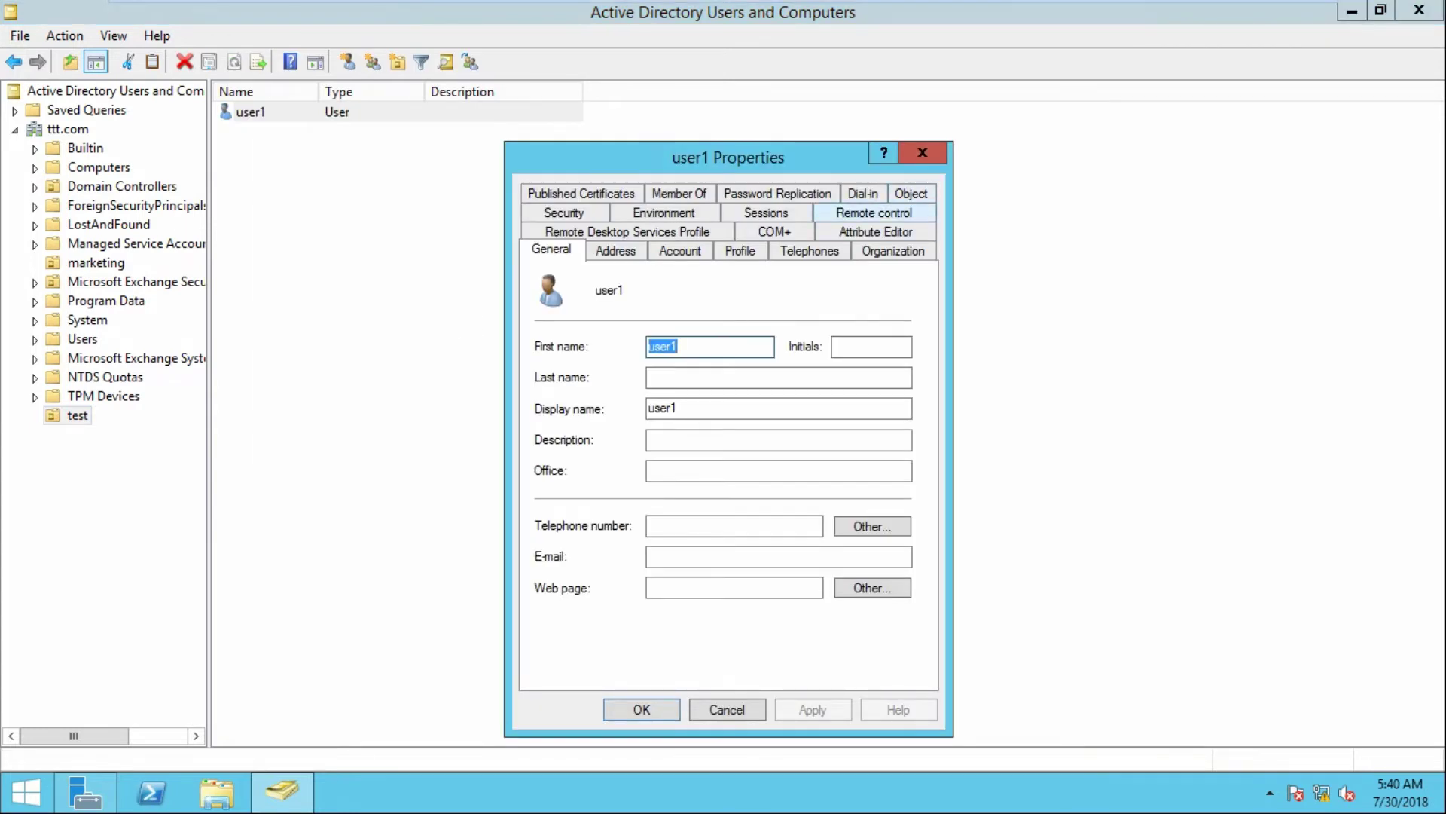
left_click(911, 193)
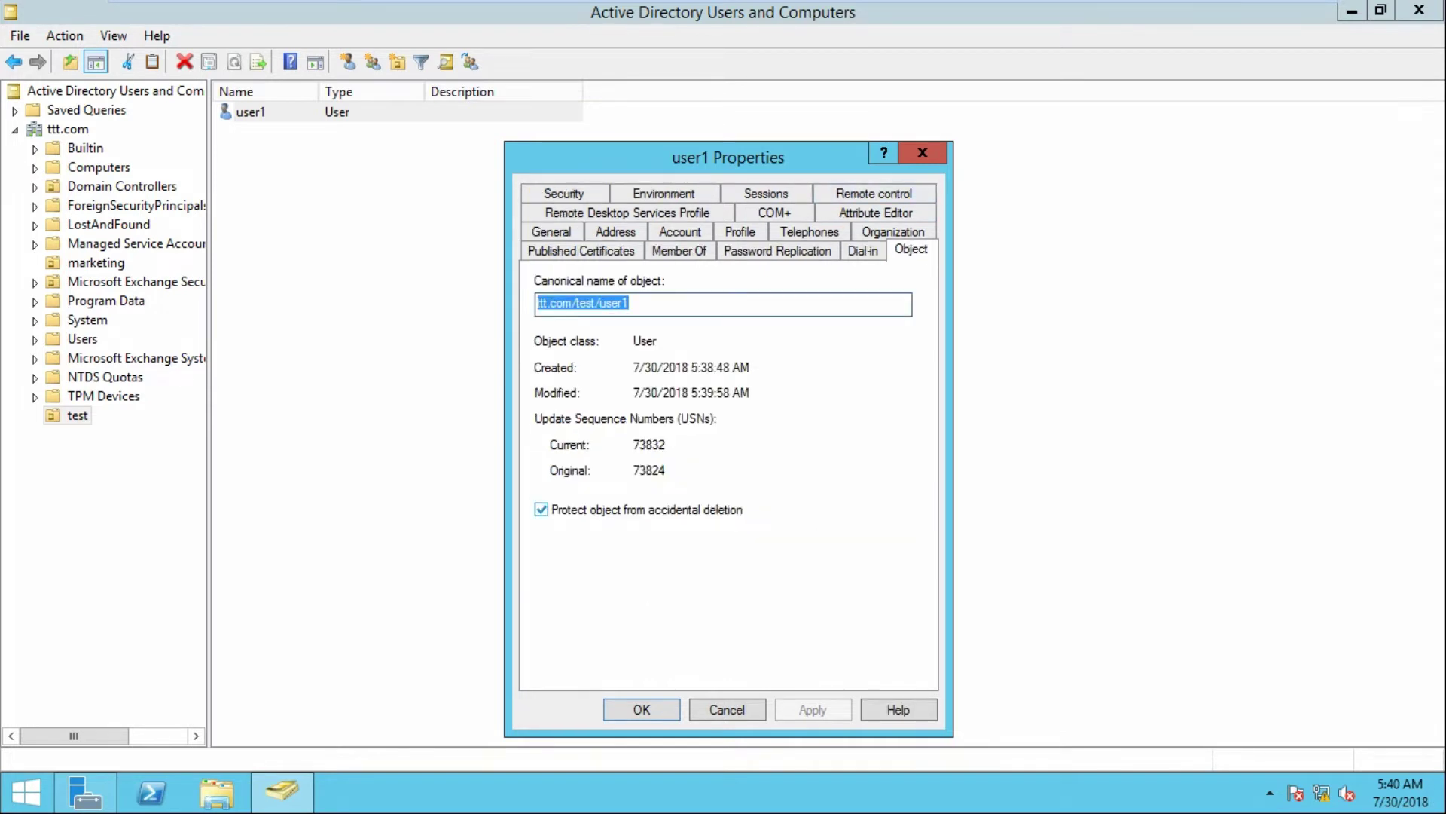
left_click(642, 710)
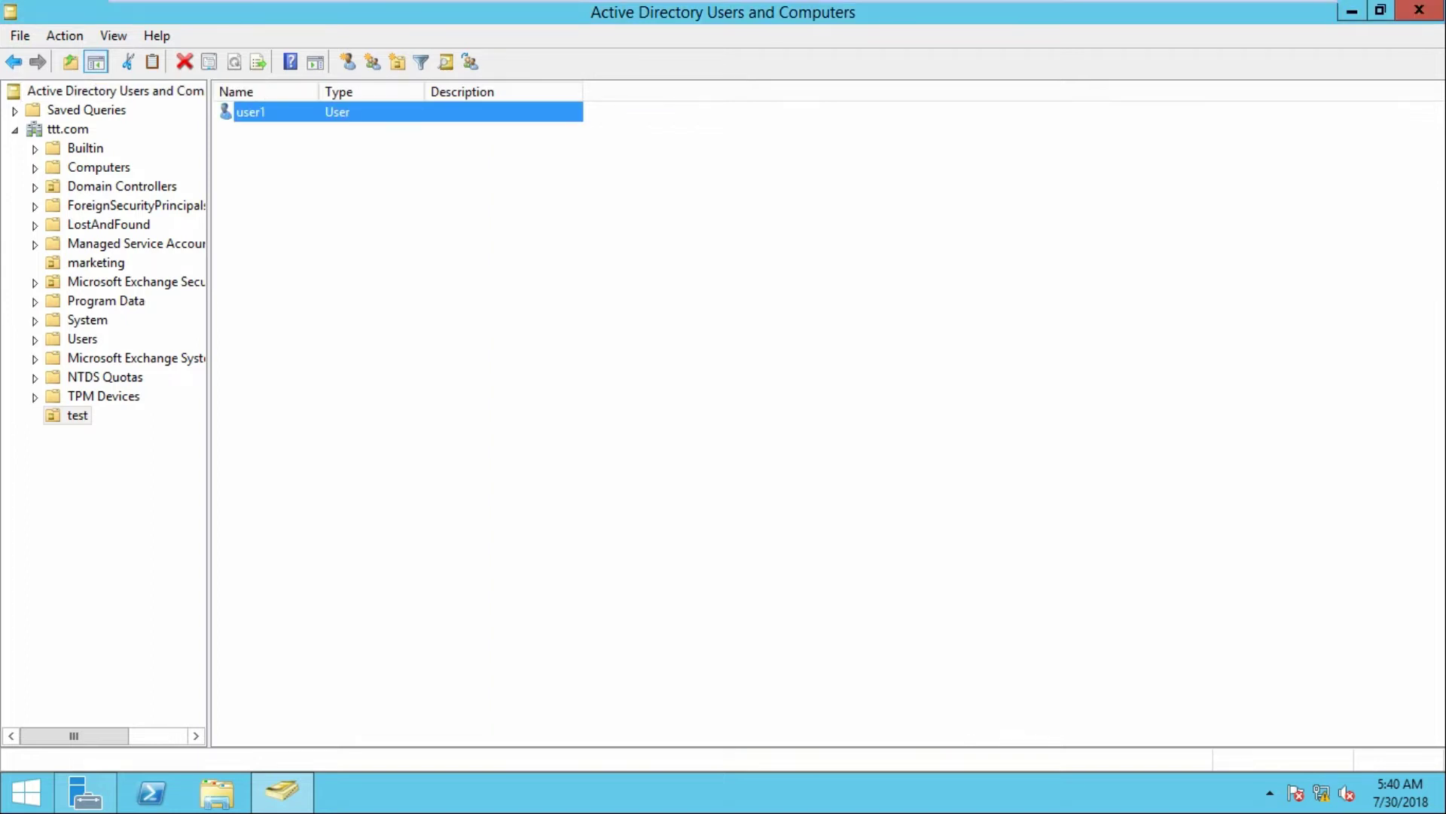
Try to delete user1 from the test organizational unit
right_click(308, 107)
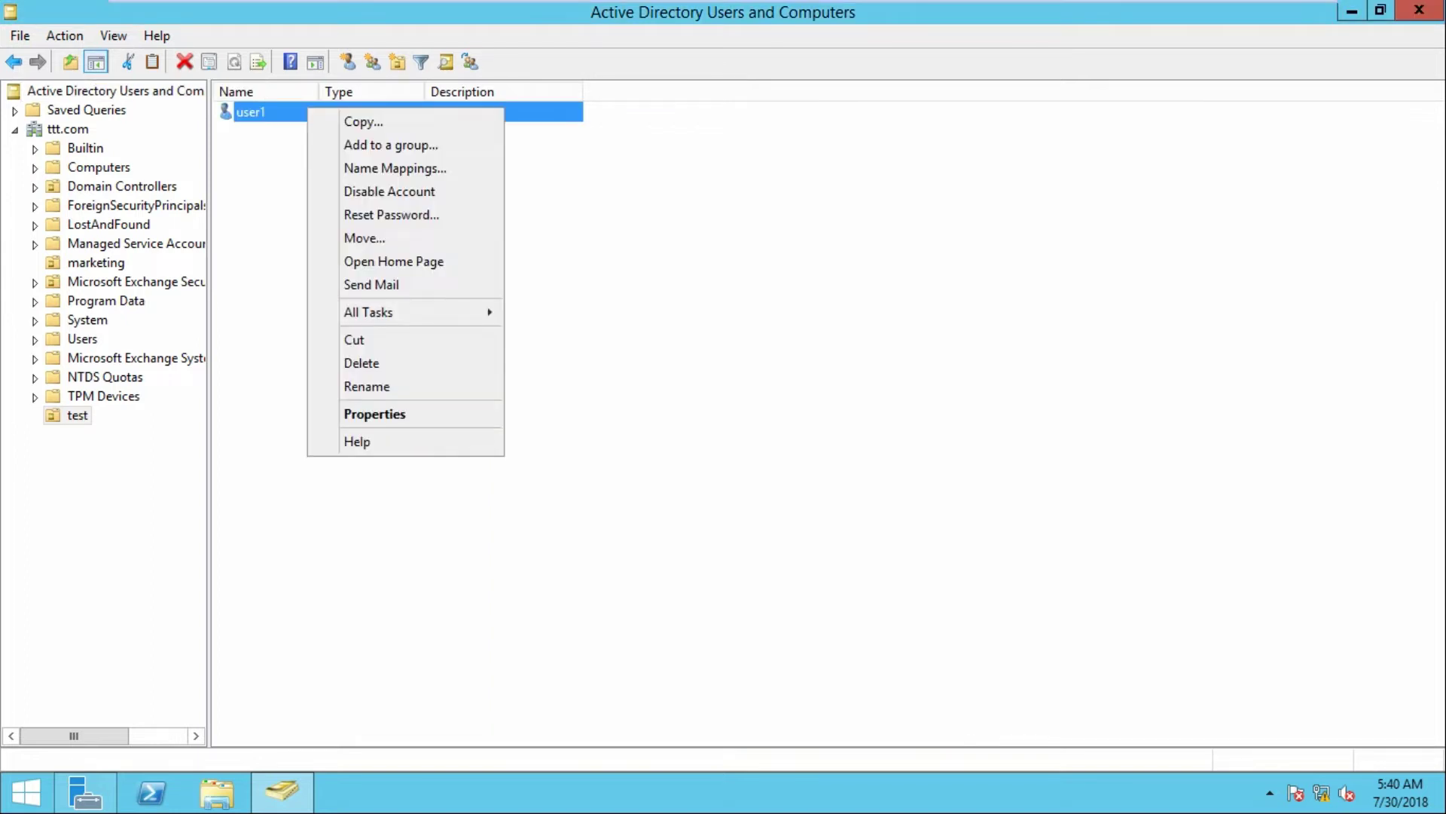
left_click(288, 112)
right_click(288, 112)
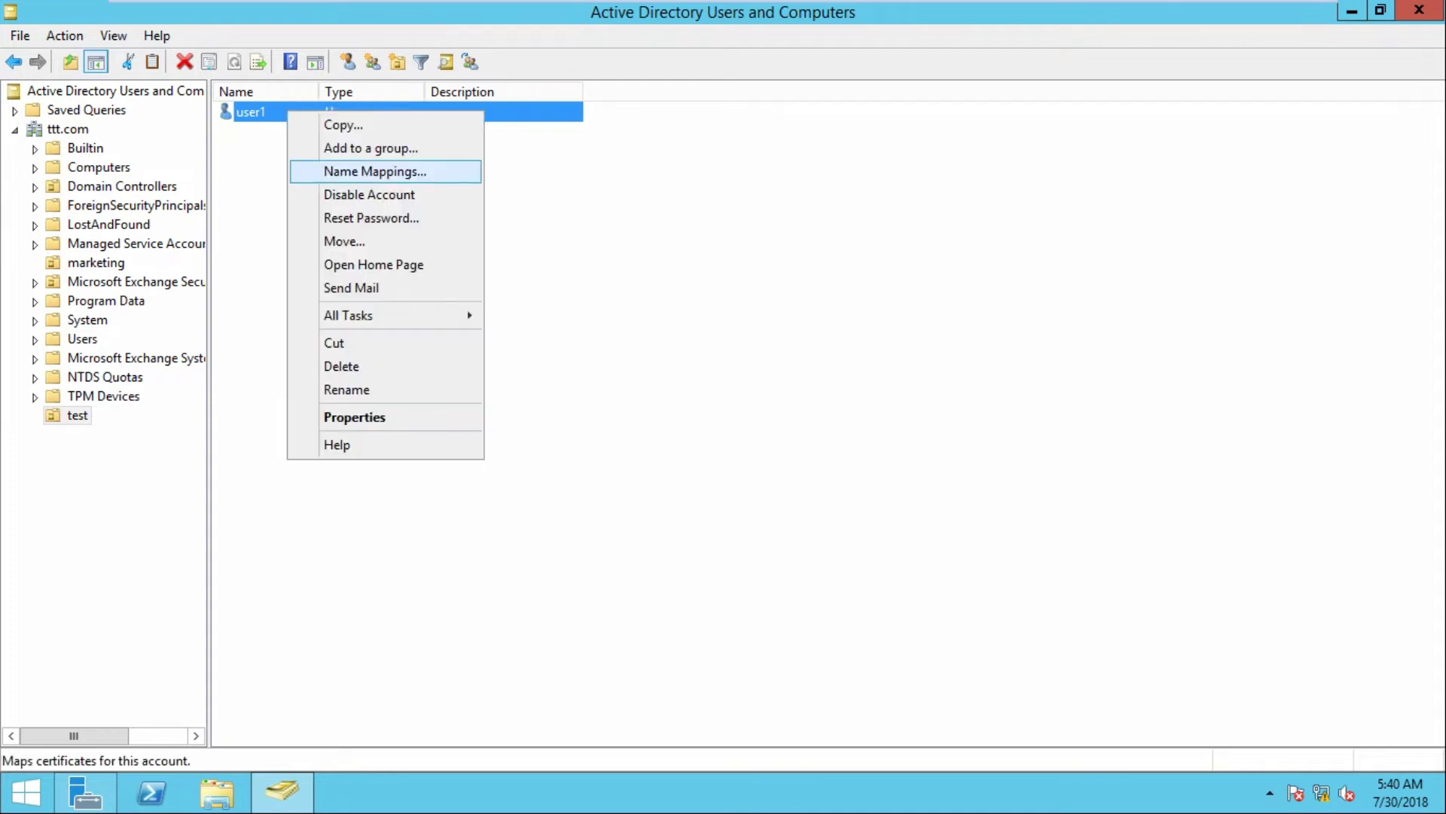
left_click(341, 366)
left_click(784, 475)
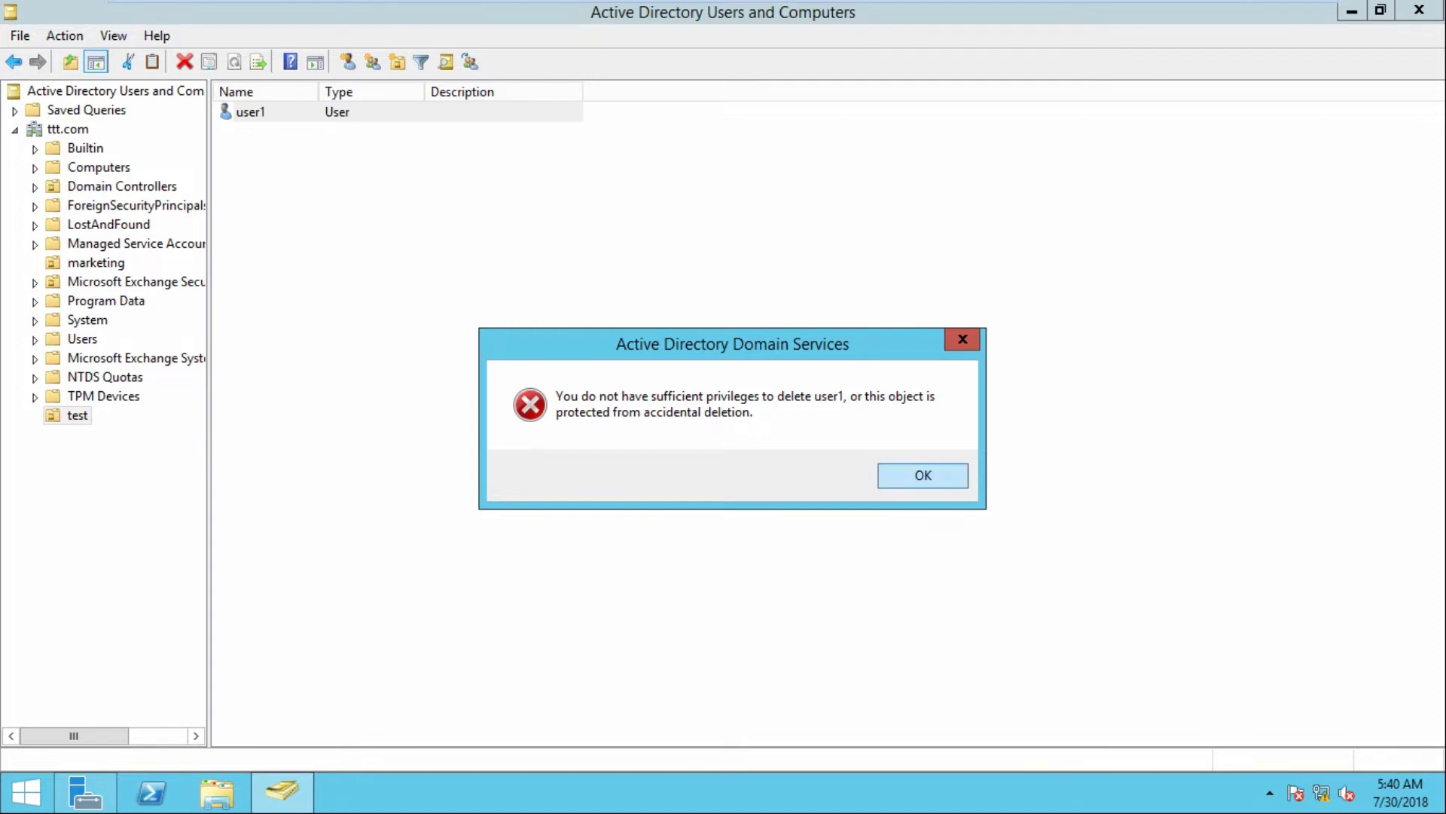
key("Return")
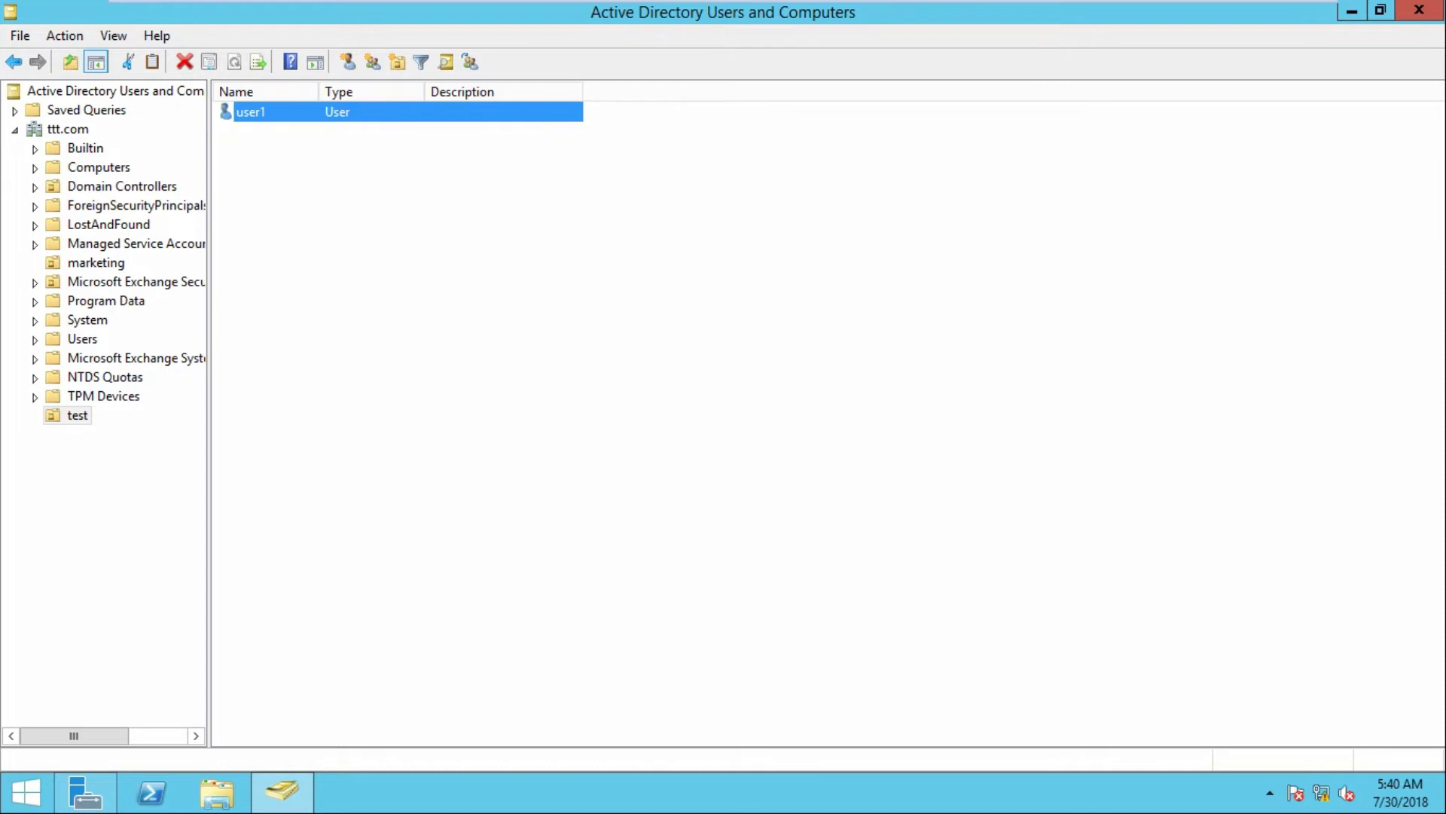
Remove the protection from accidental deletion on user1 and apply the change
right_click(289, 115)
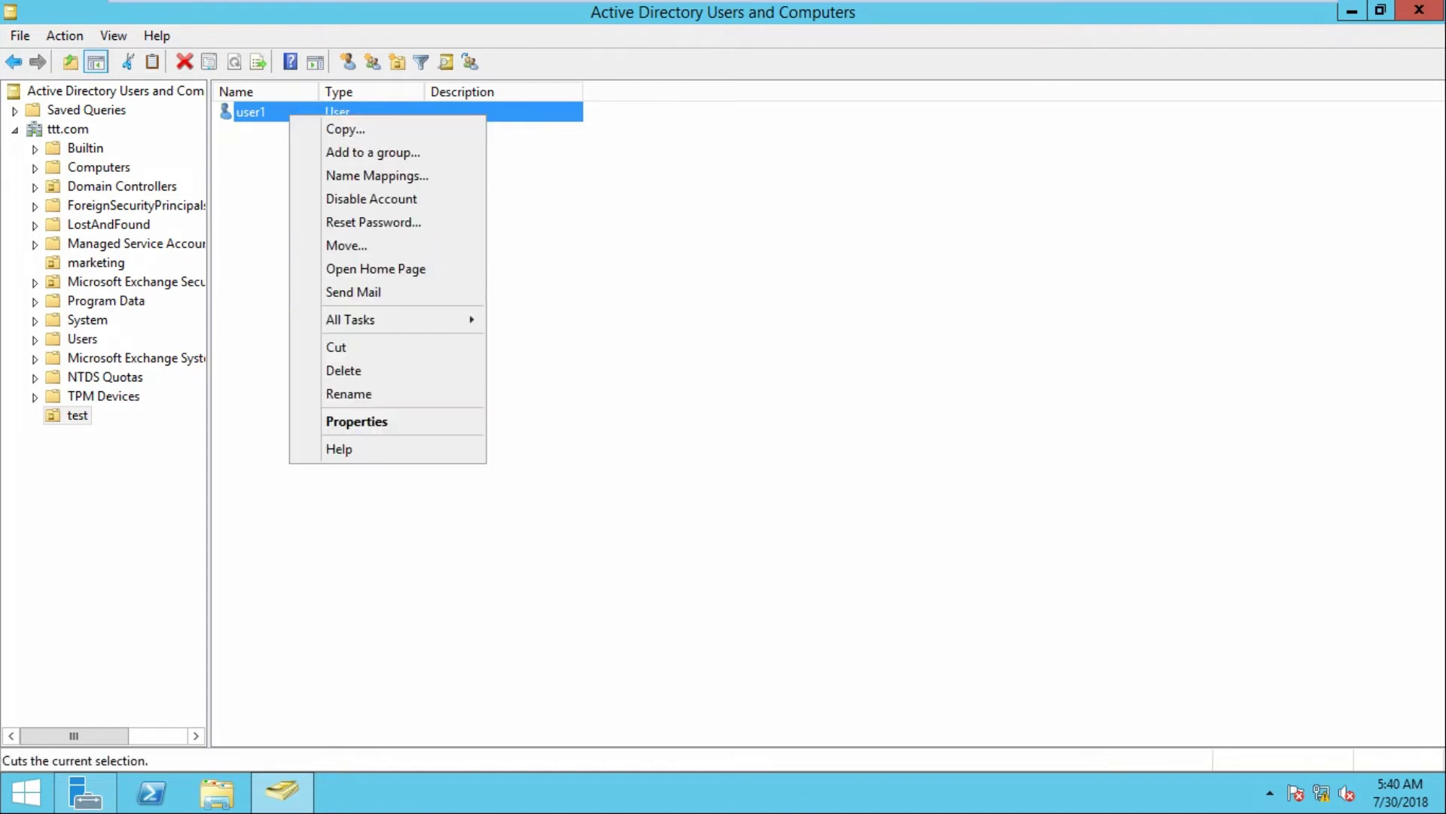
key("Return")
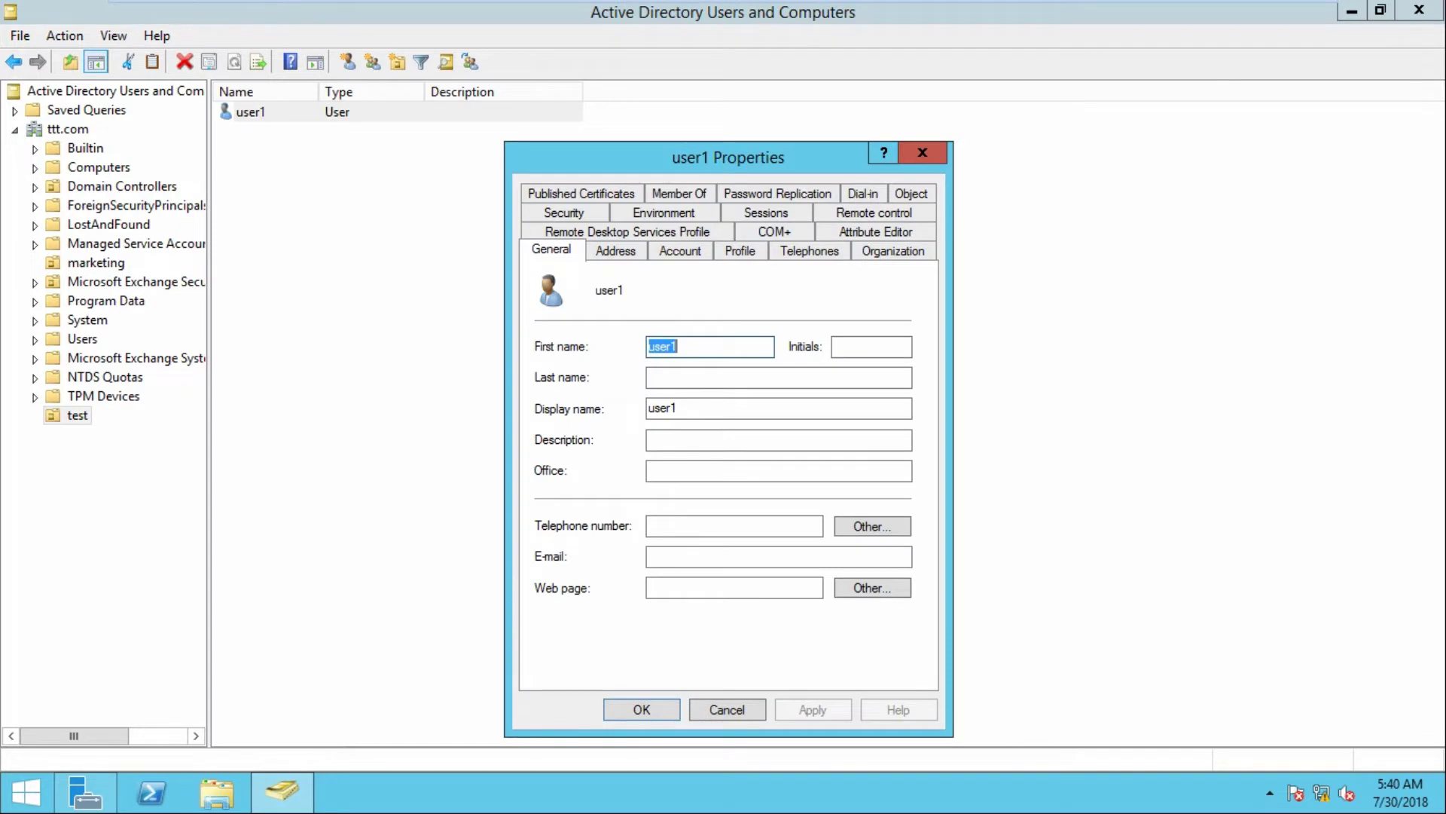
left_click(911, 193)
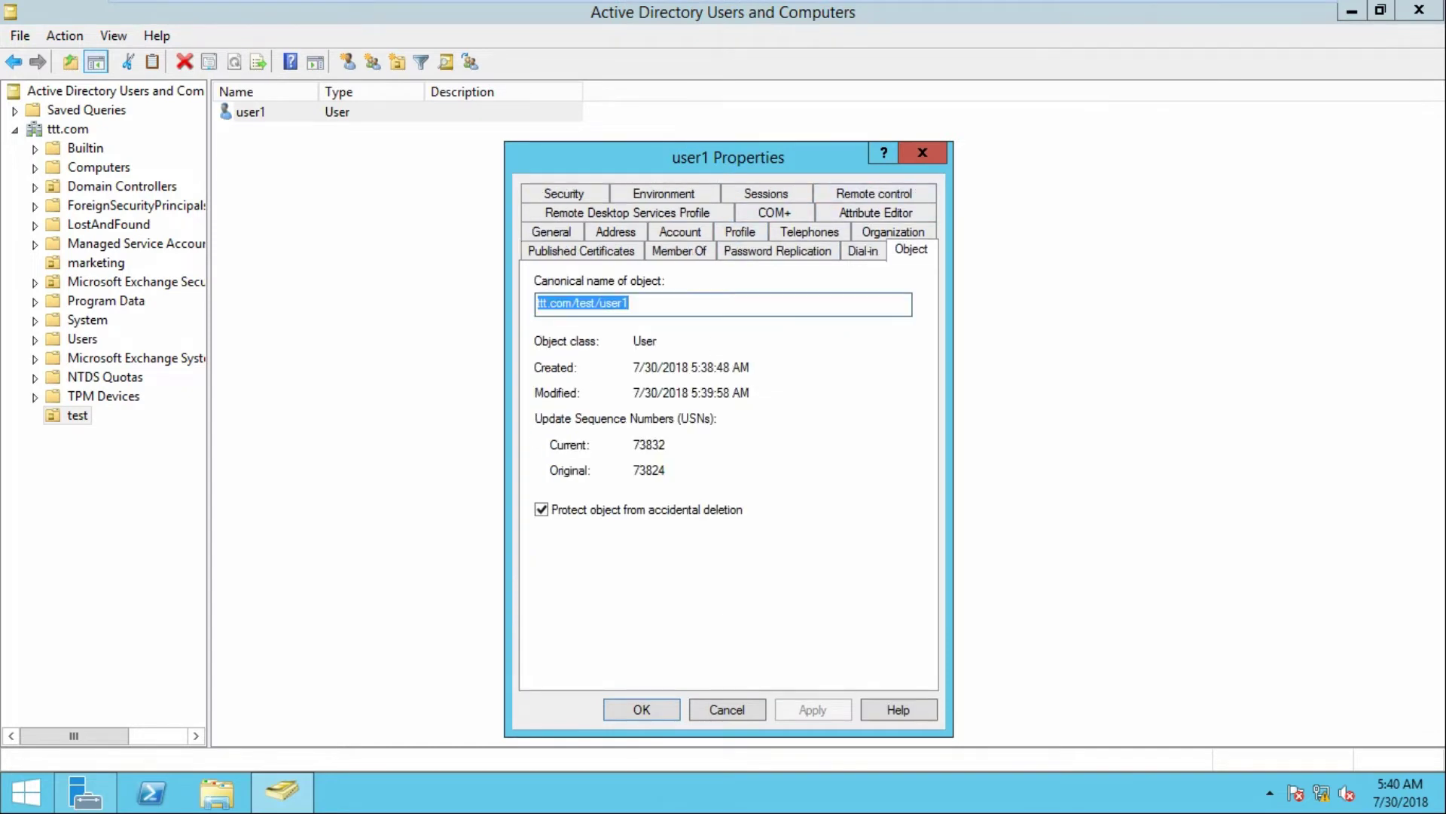
left_click(541, 510)
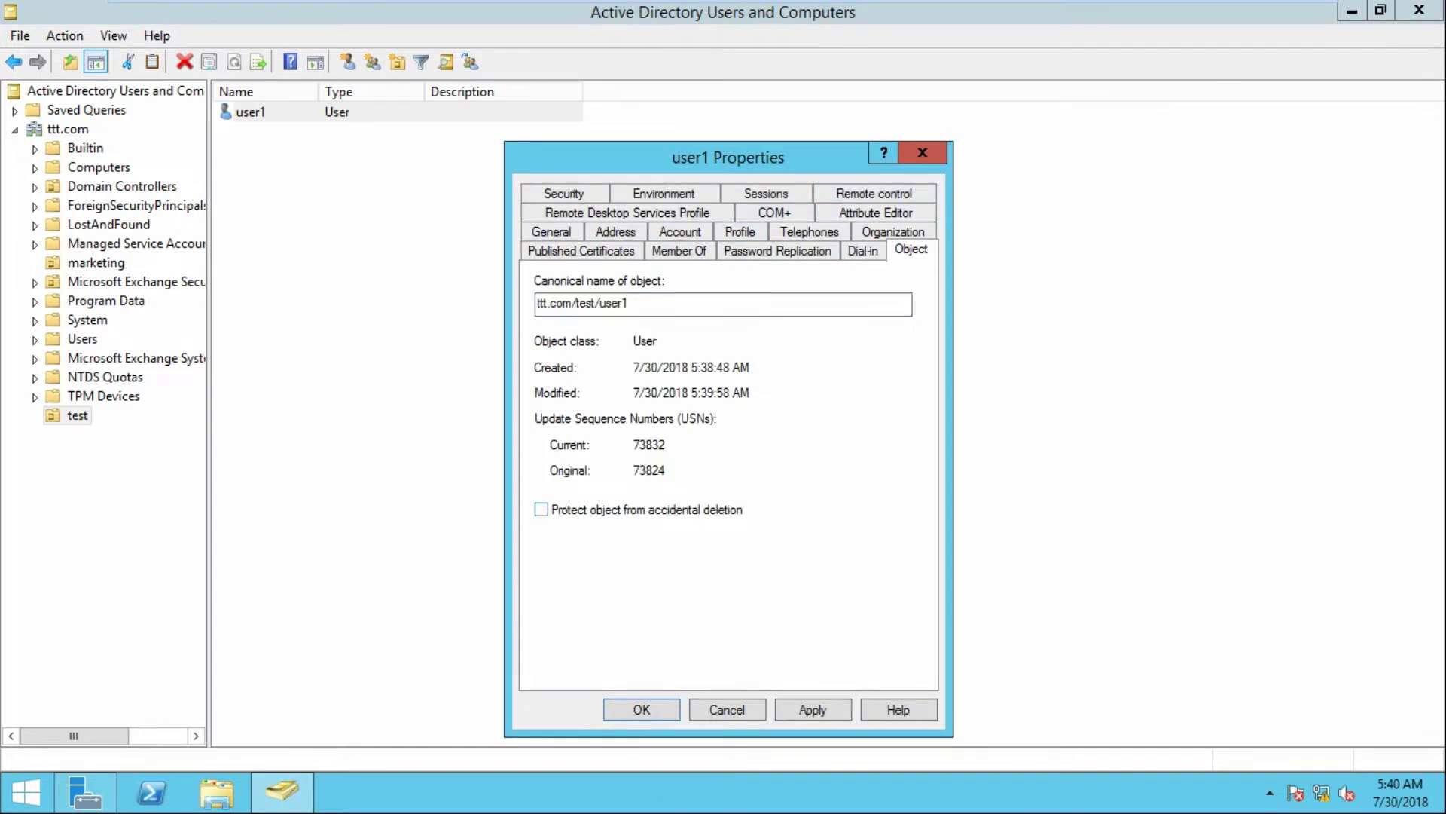
left_click(813, 709)
left_click(642, 709)
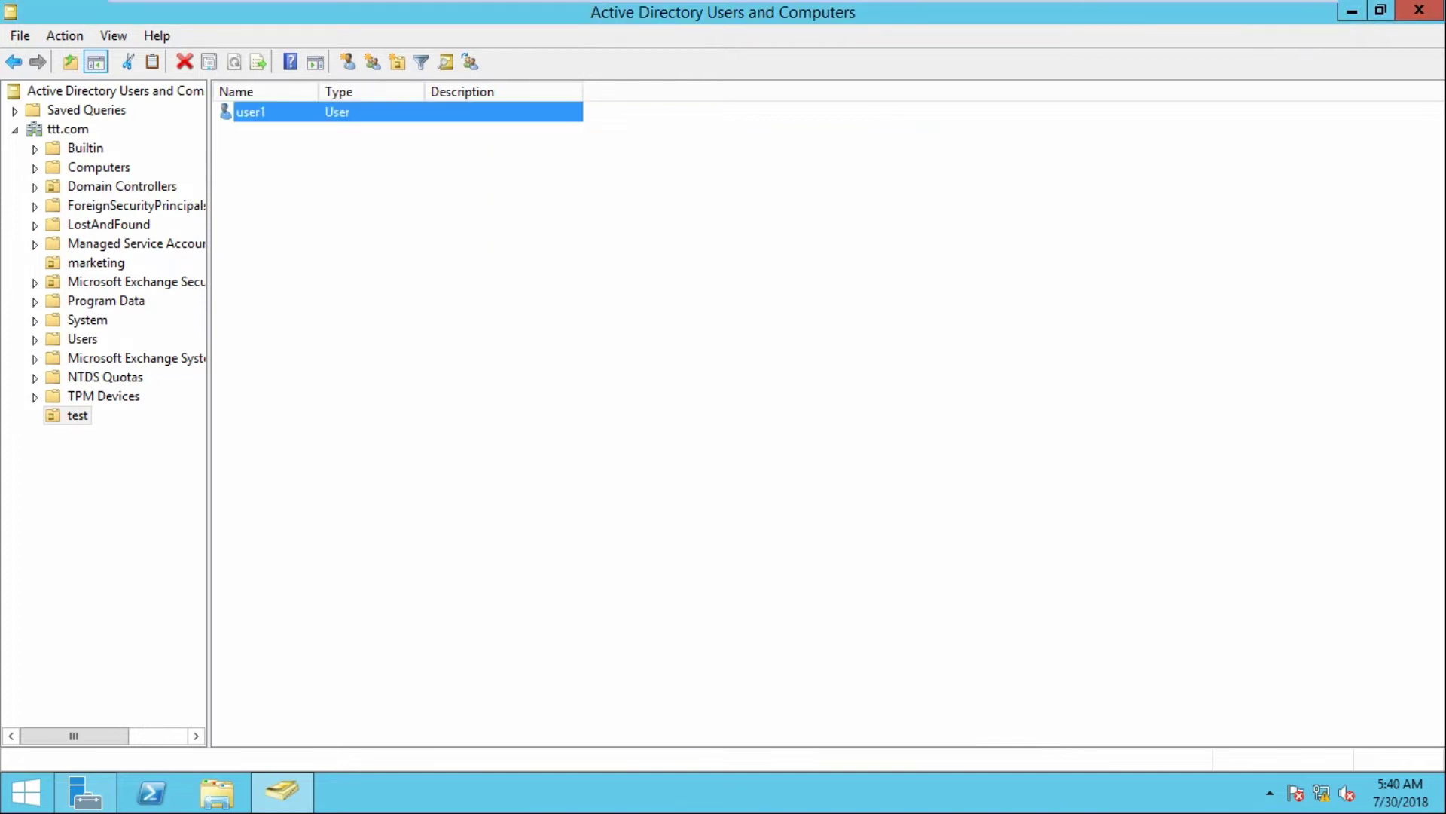
Delete user1 from the test organizational unit and confirm the deletion
right_click(338, 109)
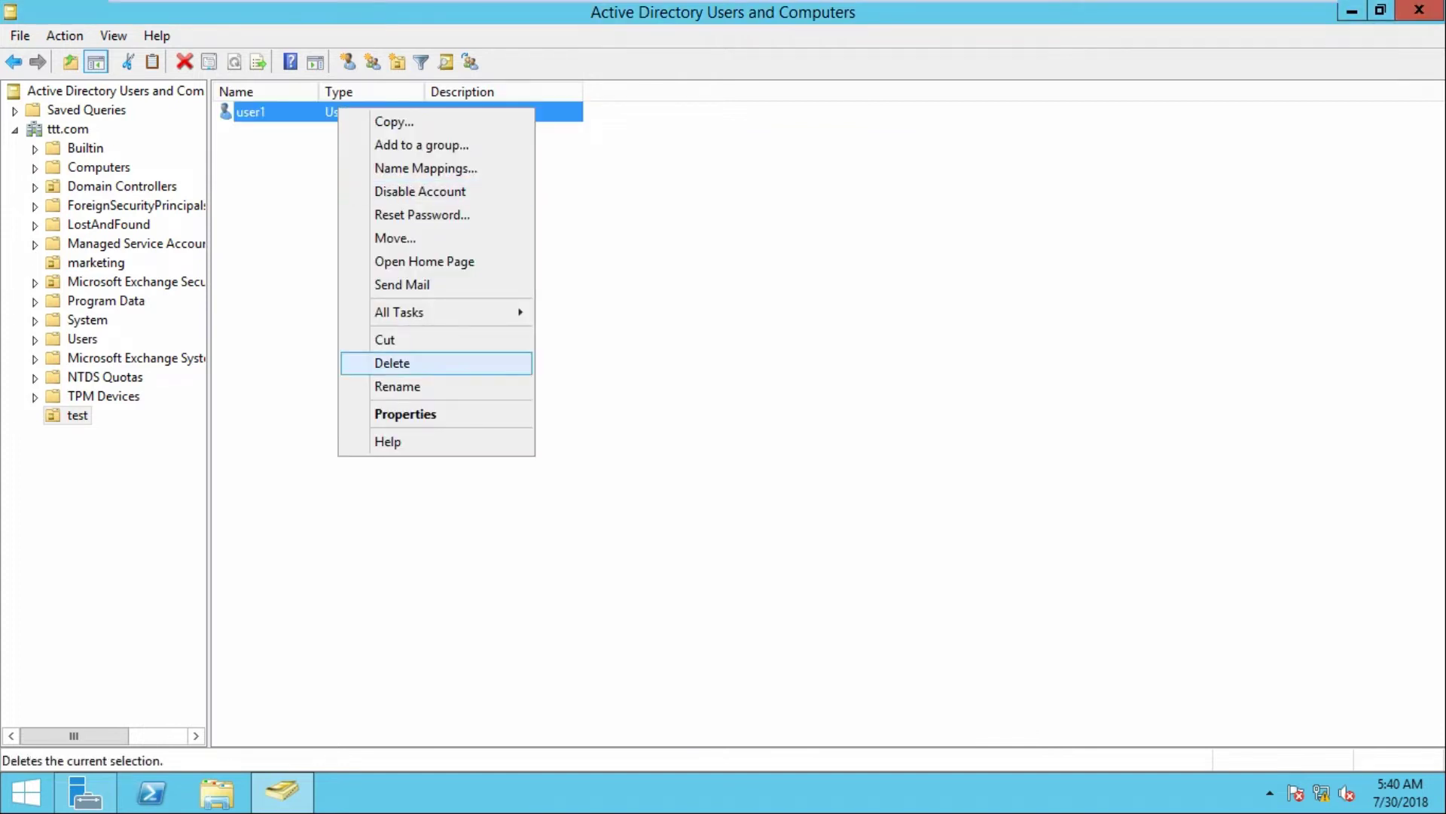
left_click(376, 363)
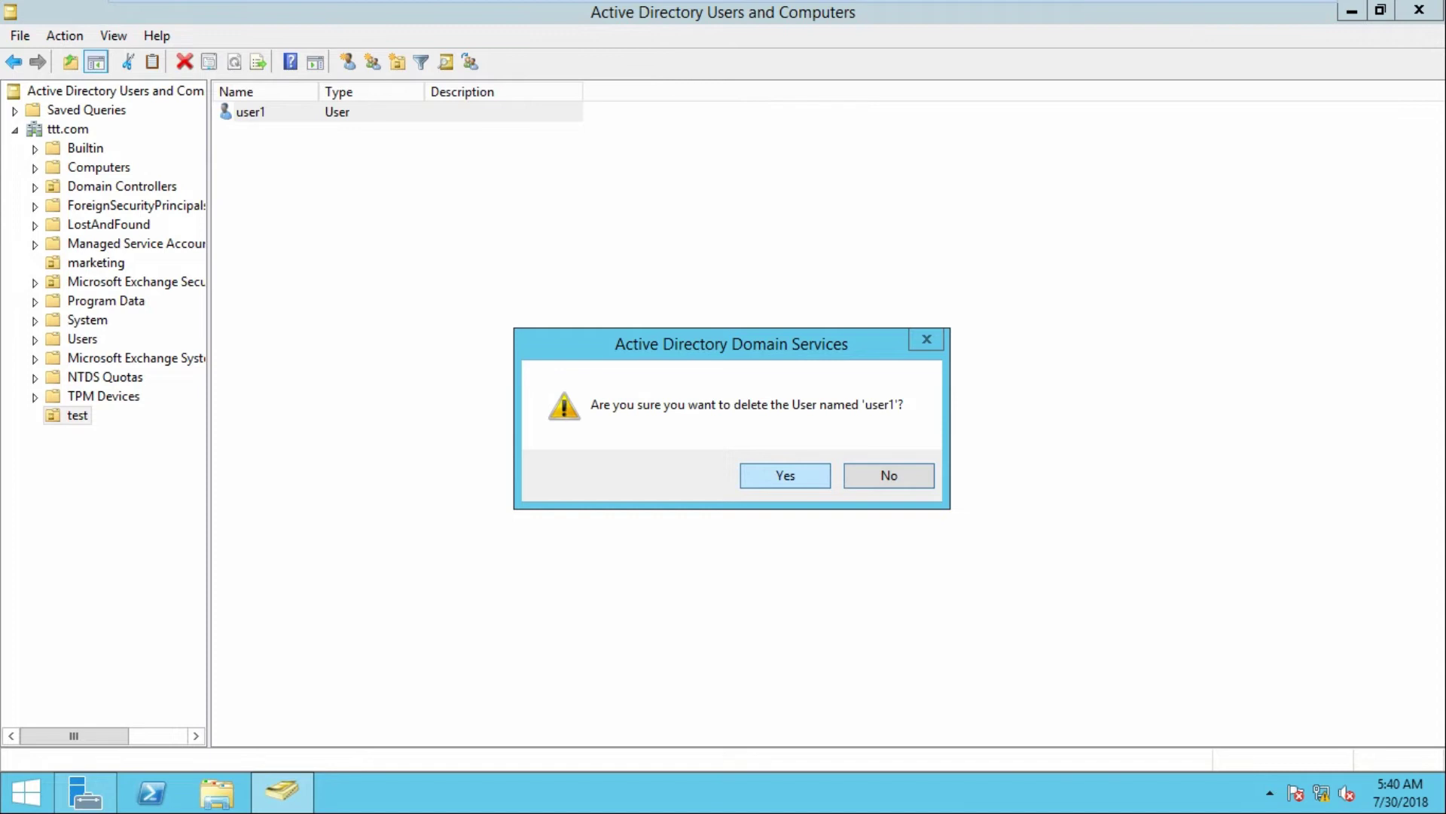
key("Return")
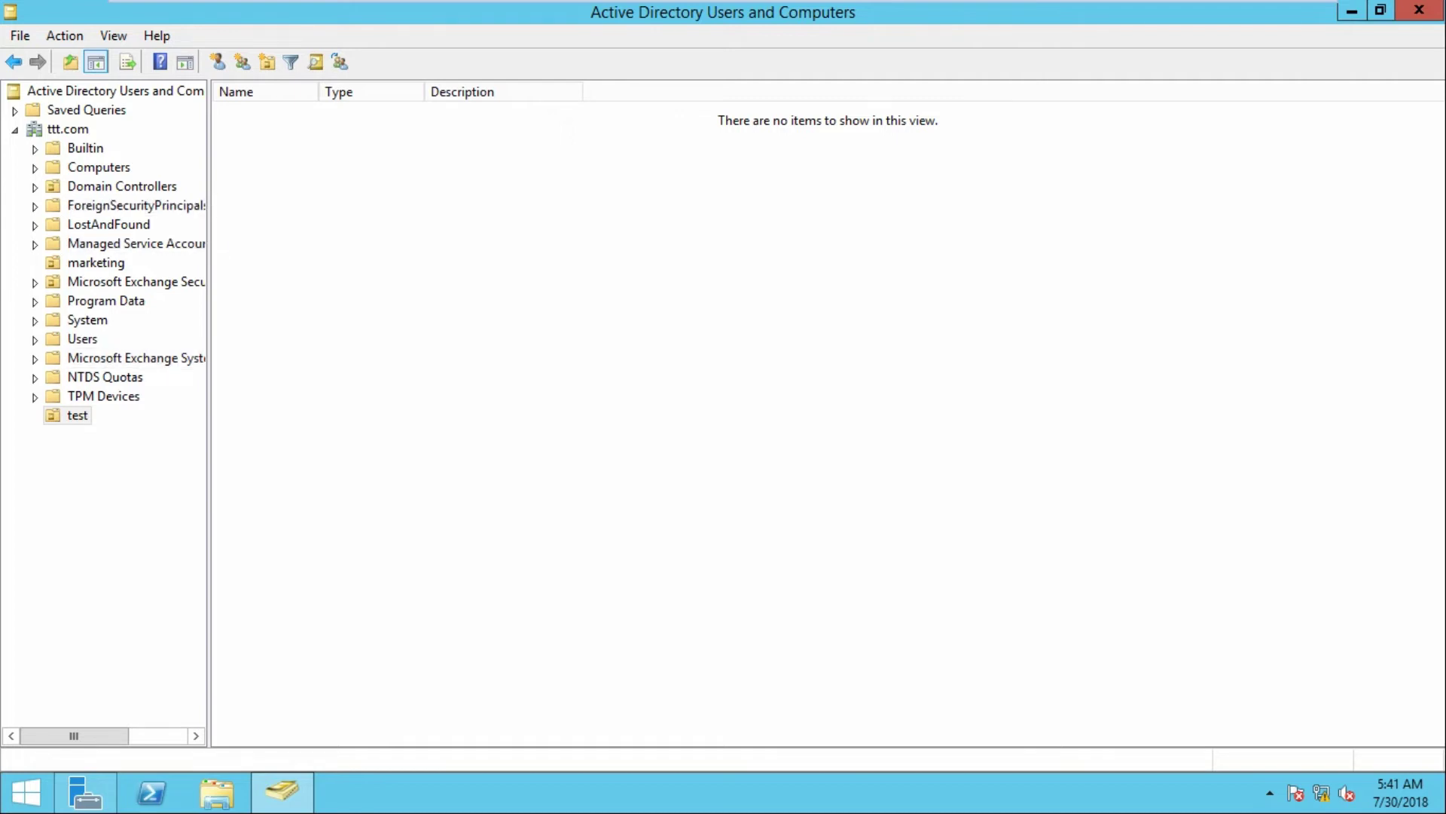
Close Active Directory Users and Computers, open Active Directory Administrative Center and select Enable Recycle Bin for the ttt (local) domain
left_click(1419, 10)
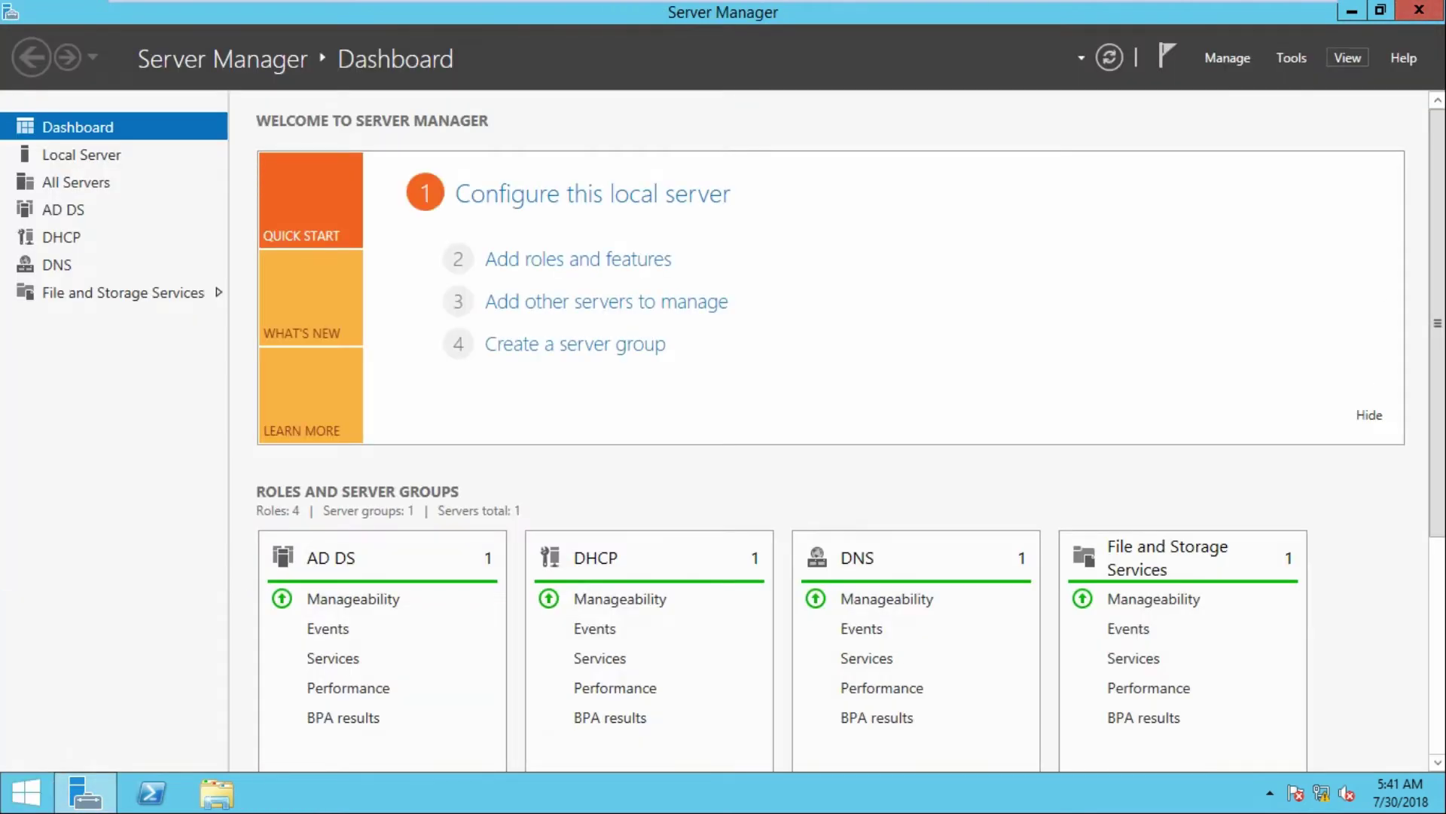
left_click(1292, 58)
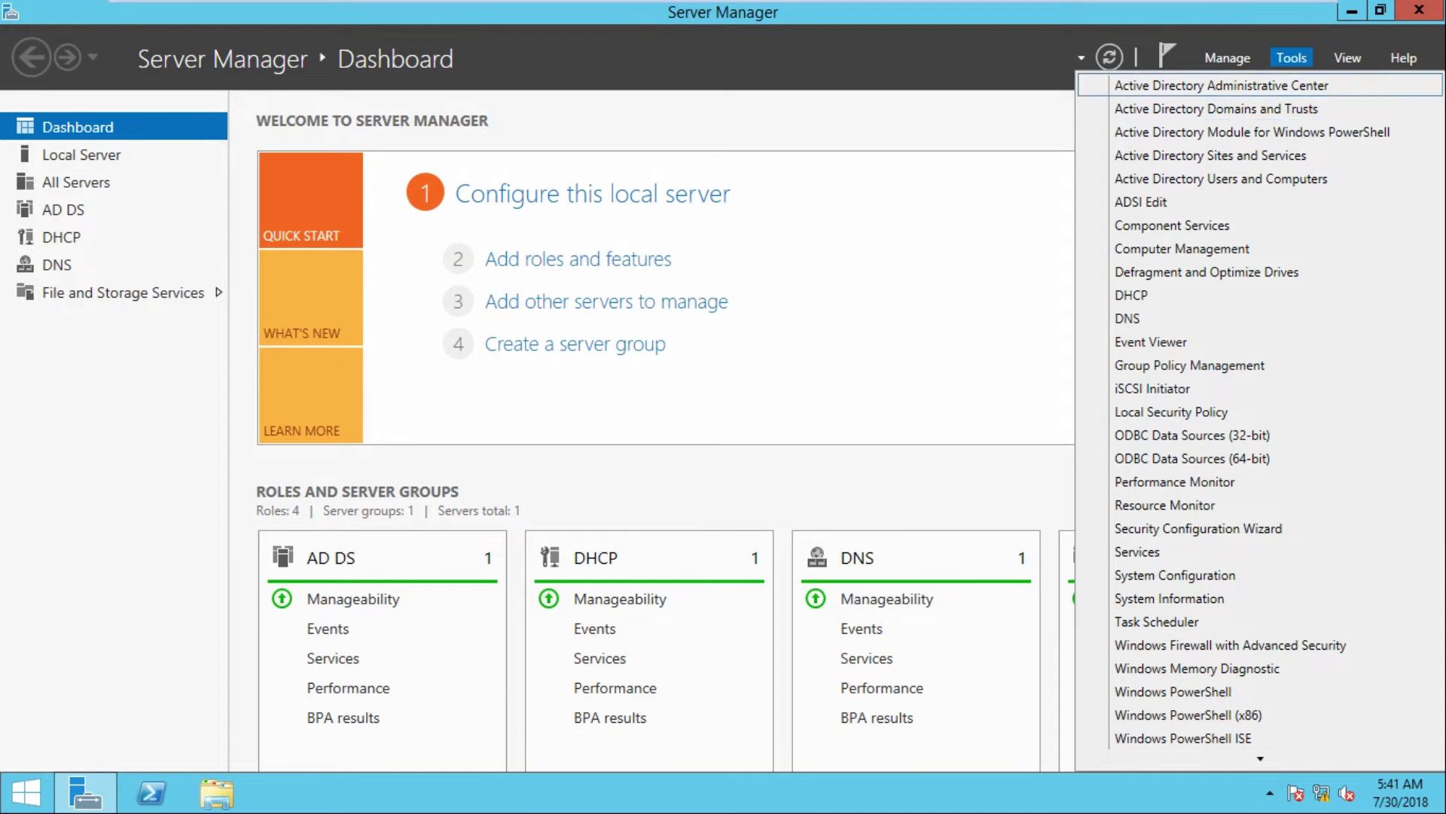
left_click(1221, 86)
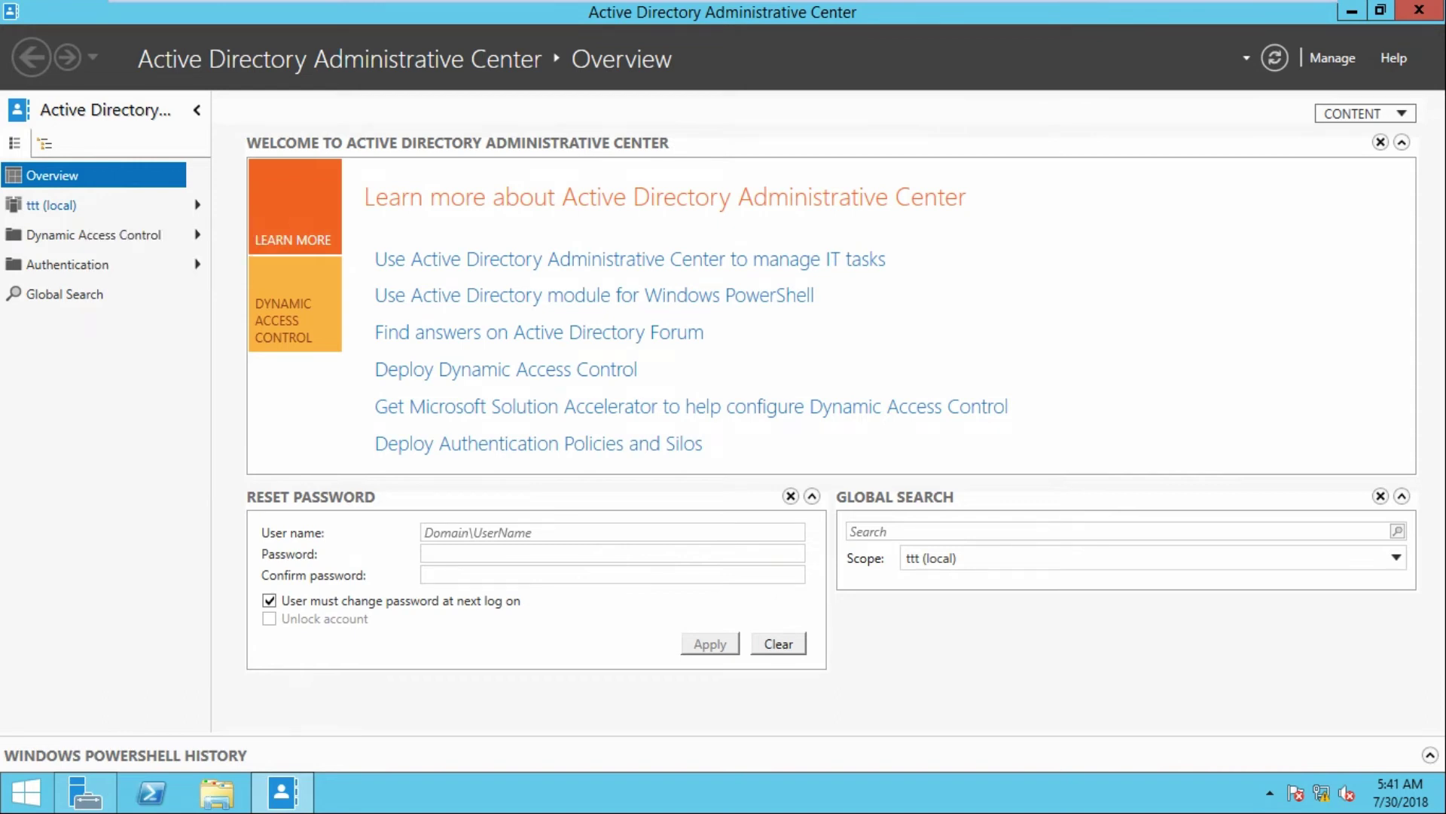
left_click(52, 205)
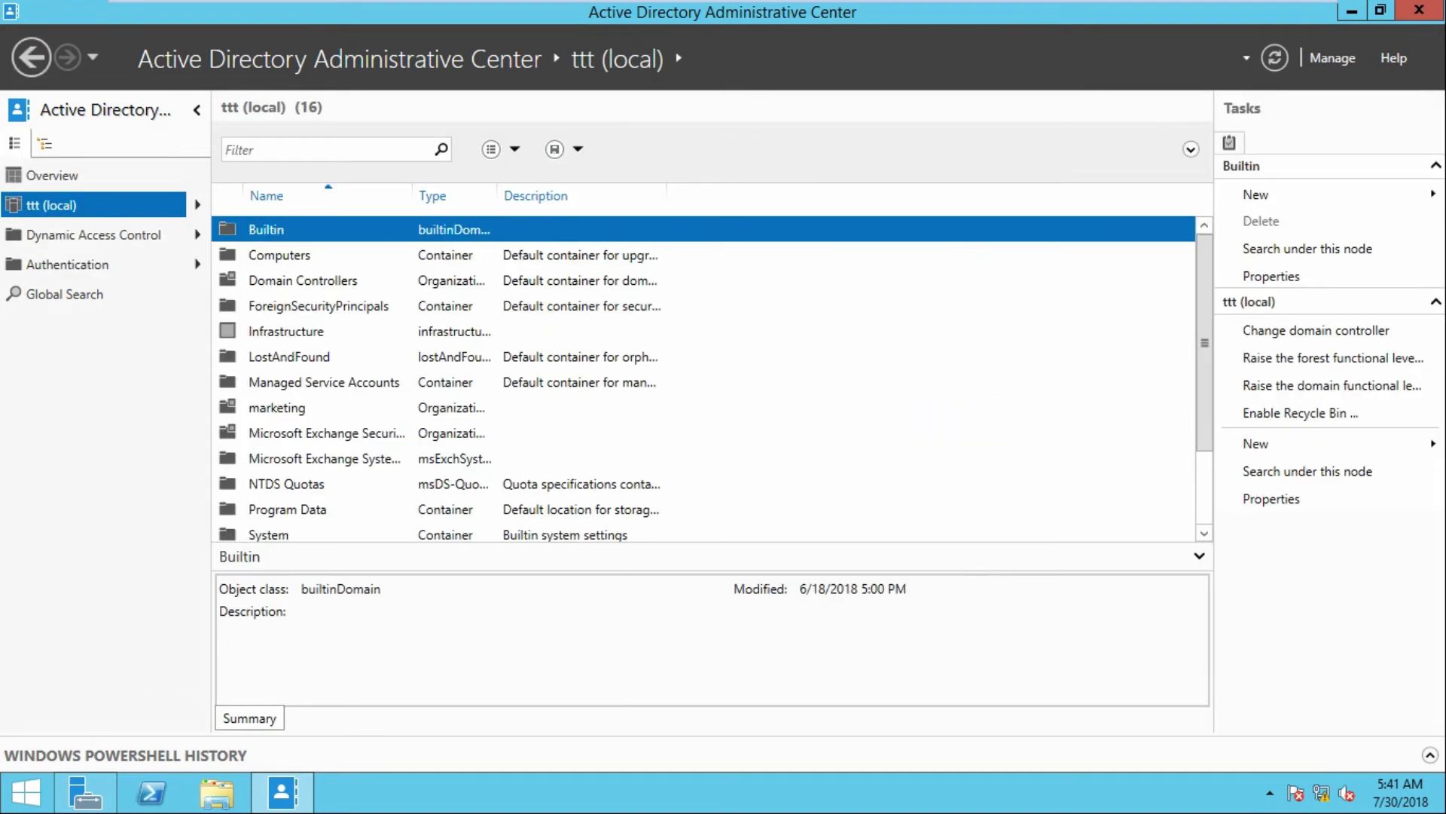
left_click(1301, 413)
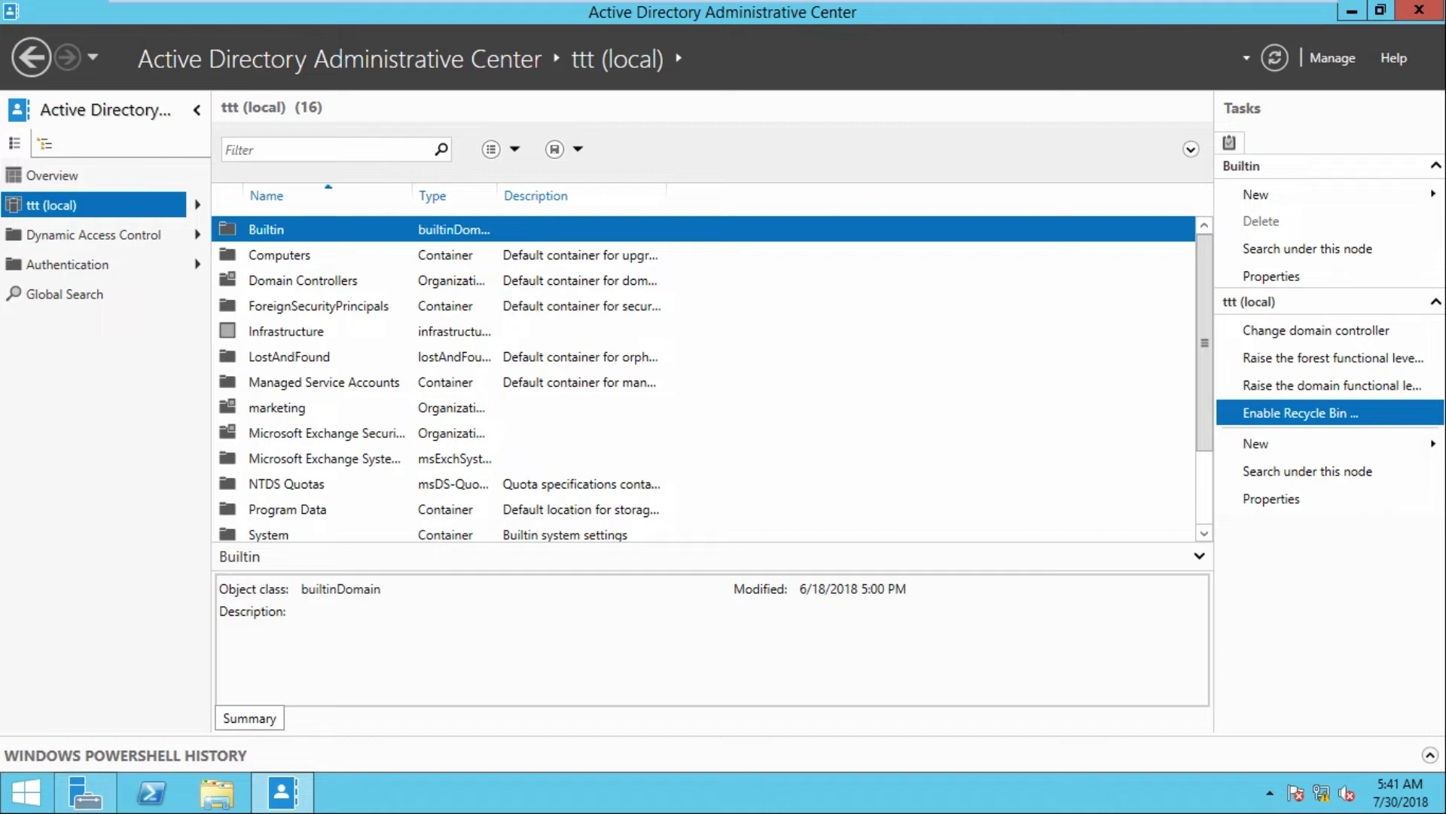
Check the forest functional level of ttt.com in Active Directory Domains and Trusts, then close that console
left_click(85, 791)
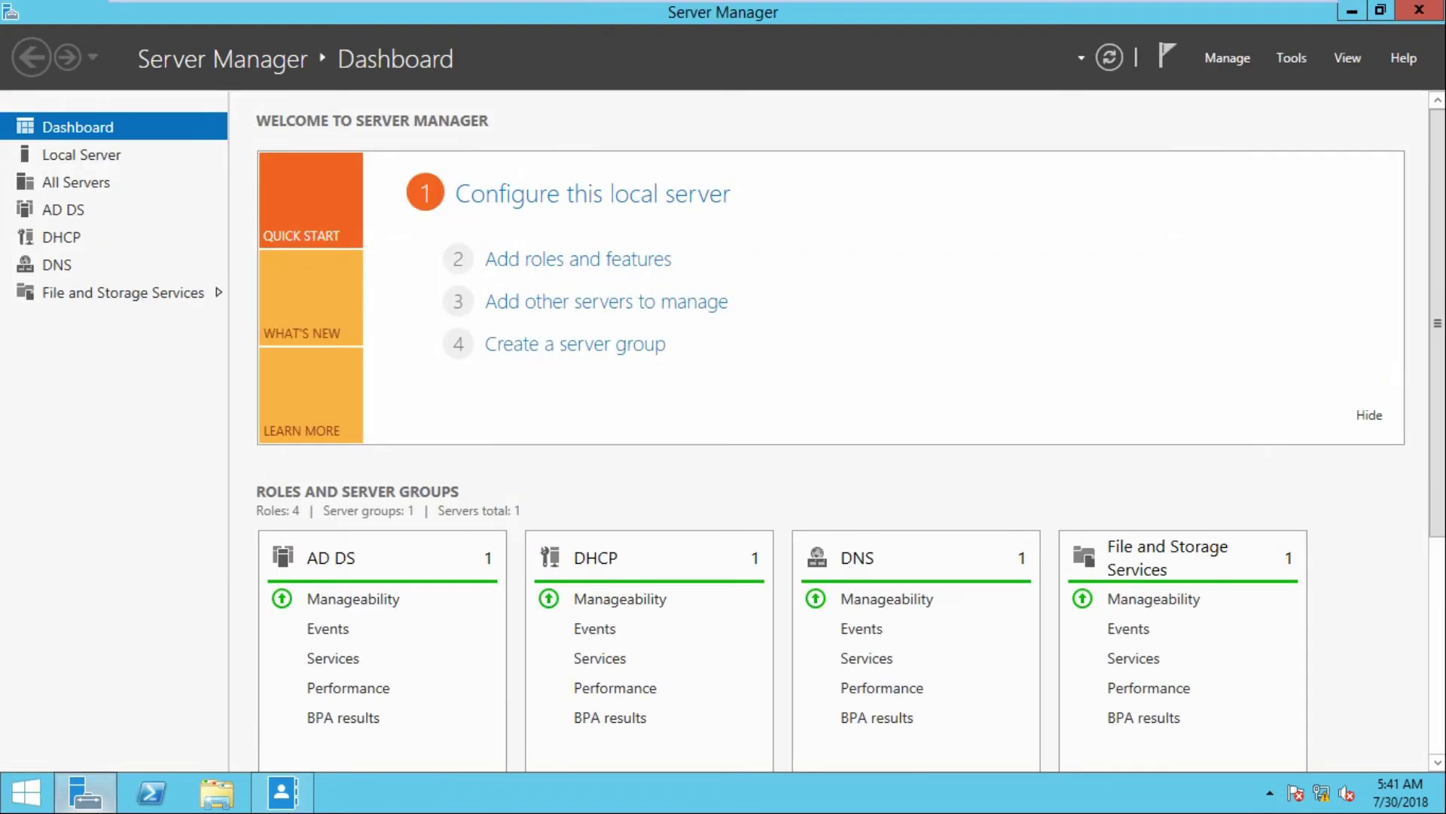
left_click(1291, 57)
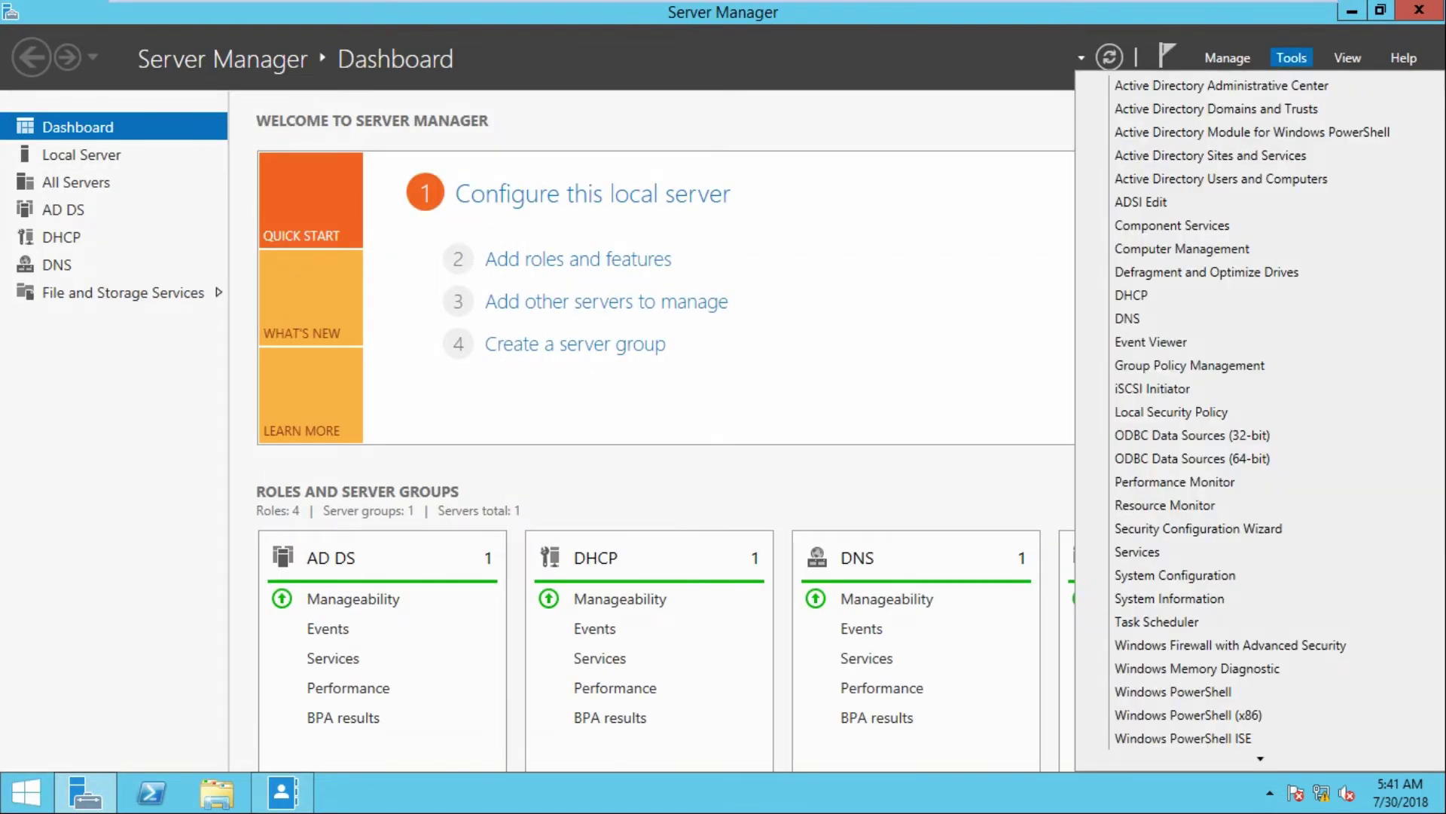
left_click(1216, 108)
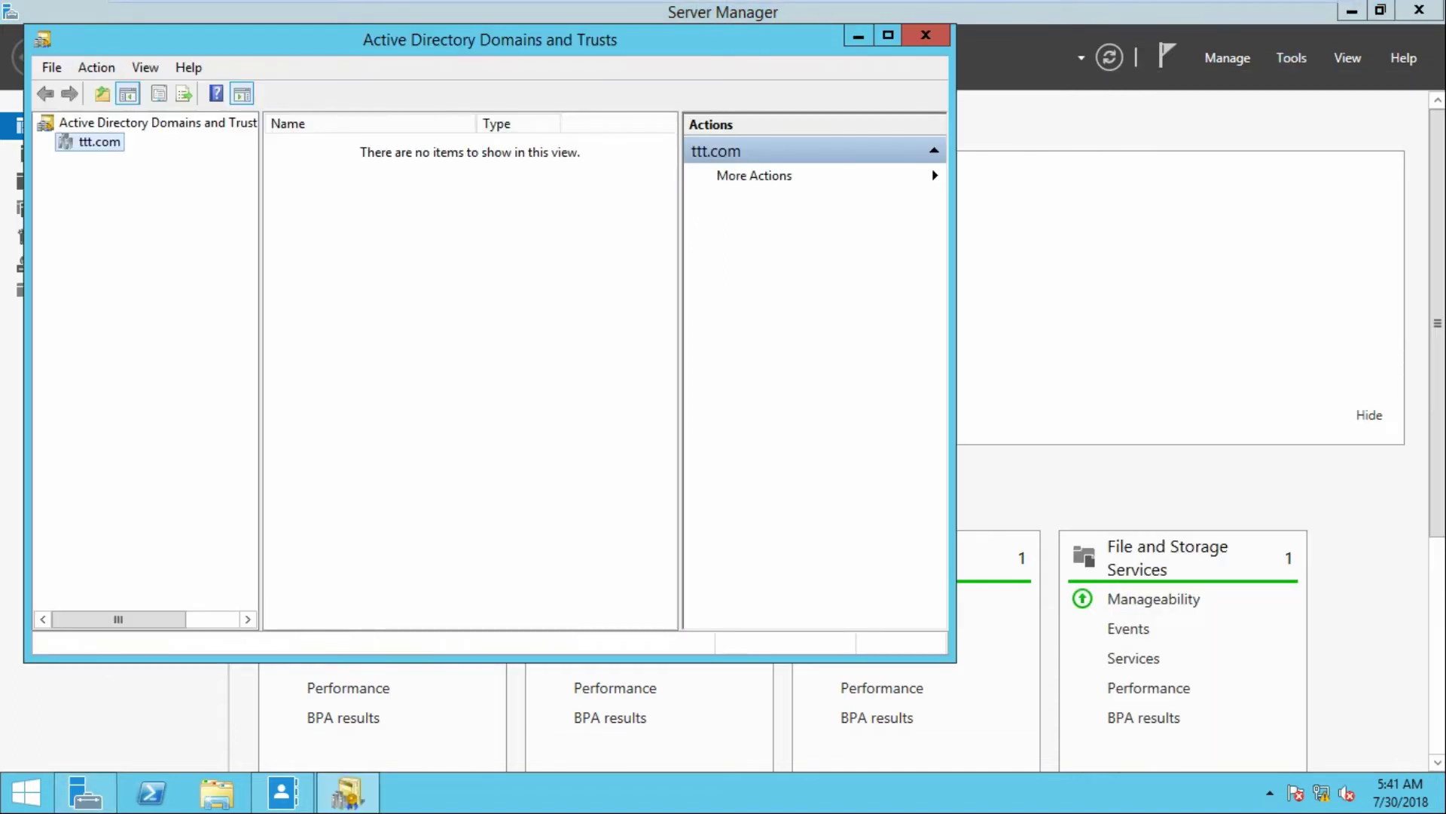
right_click(91, 145)
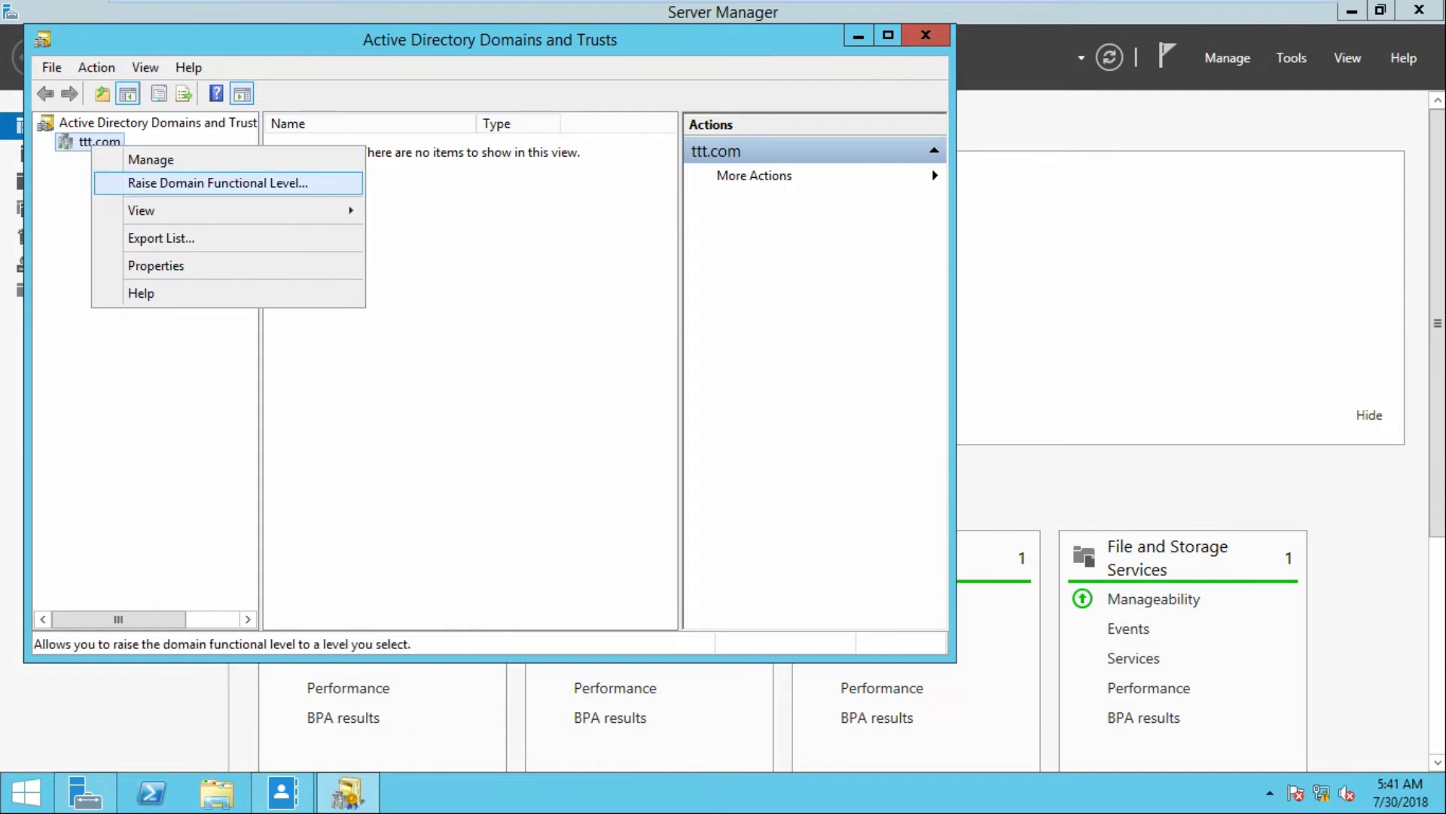
right_click(85, 122)
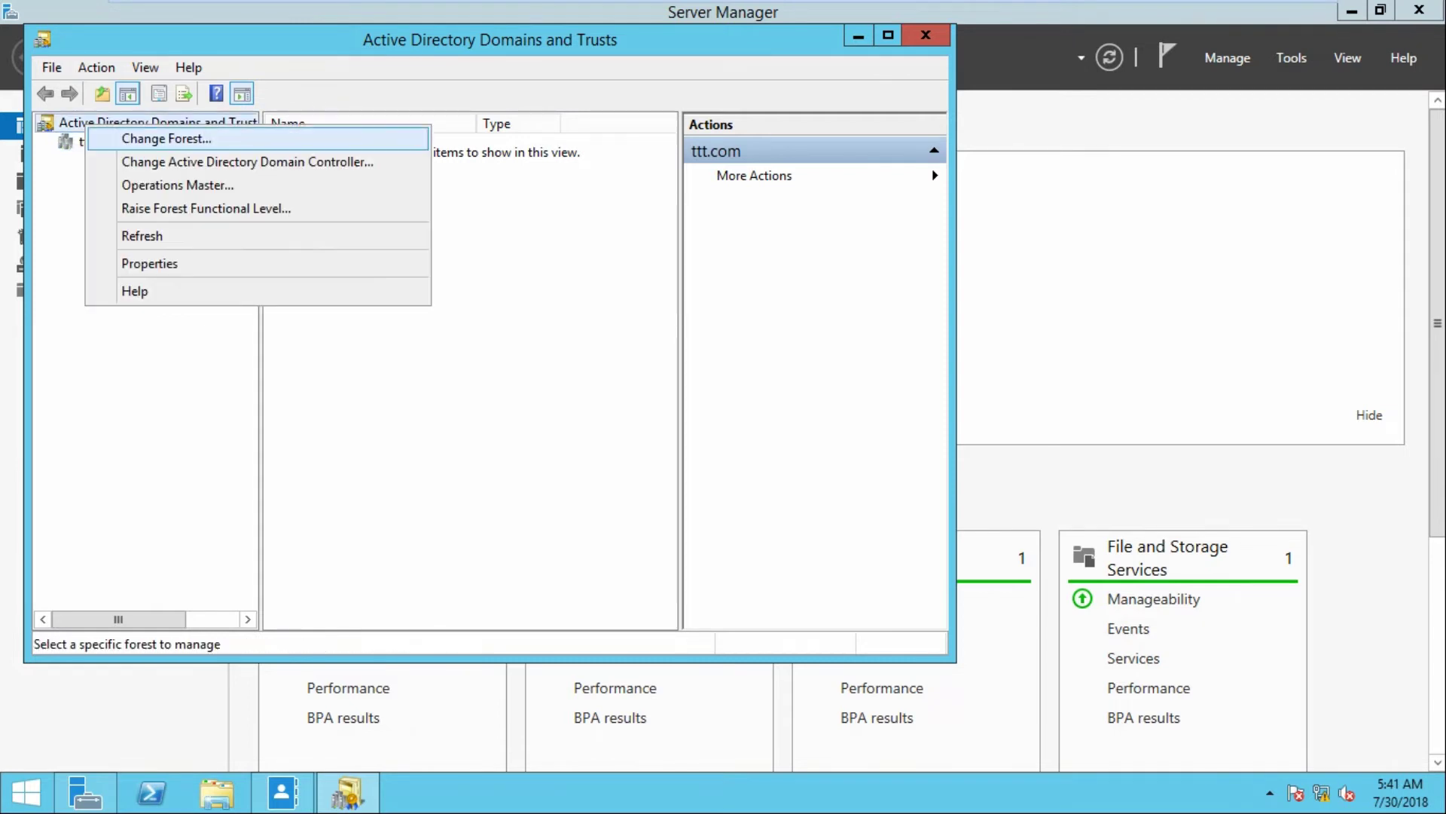
key("Return")
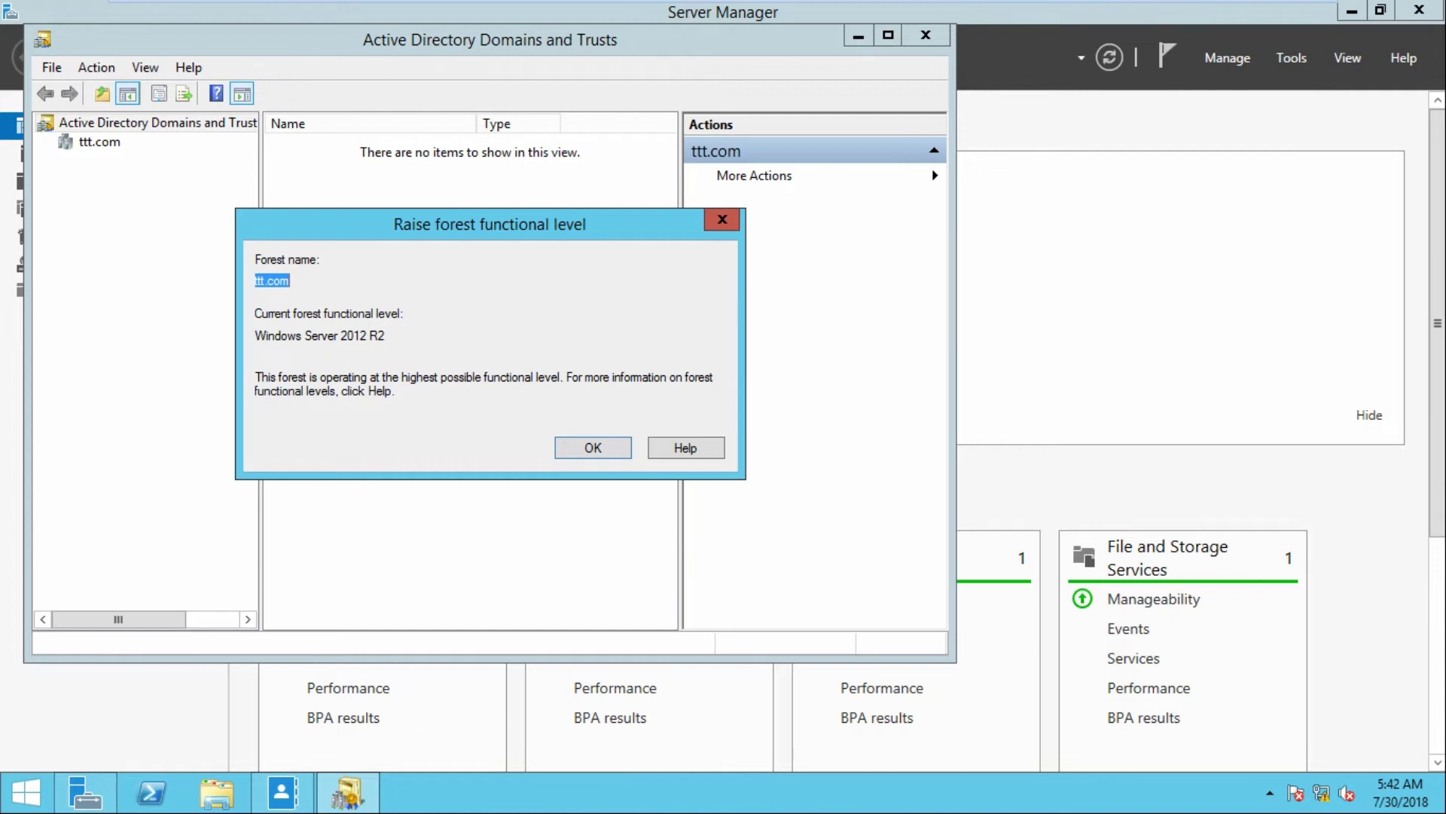
key("Return")
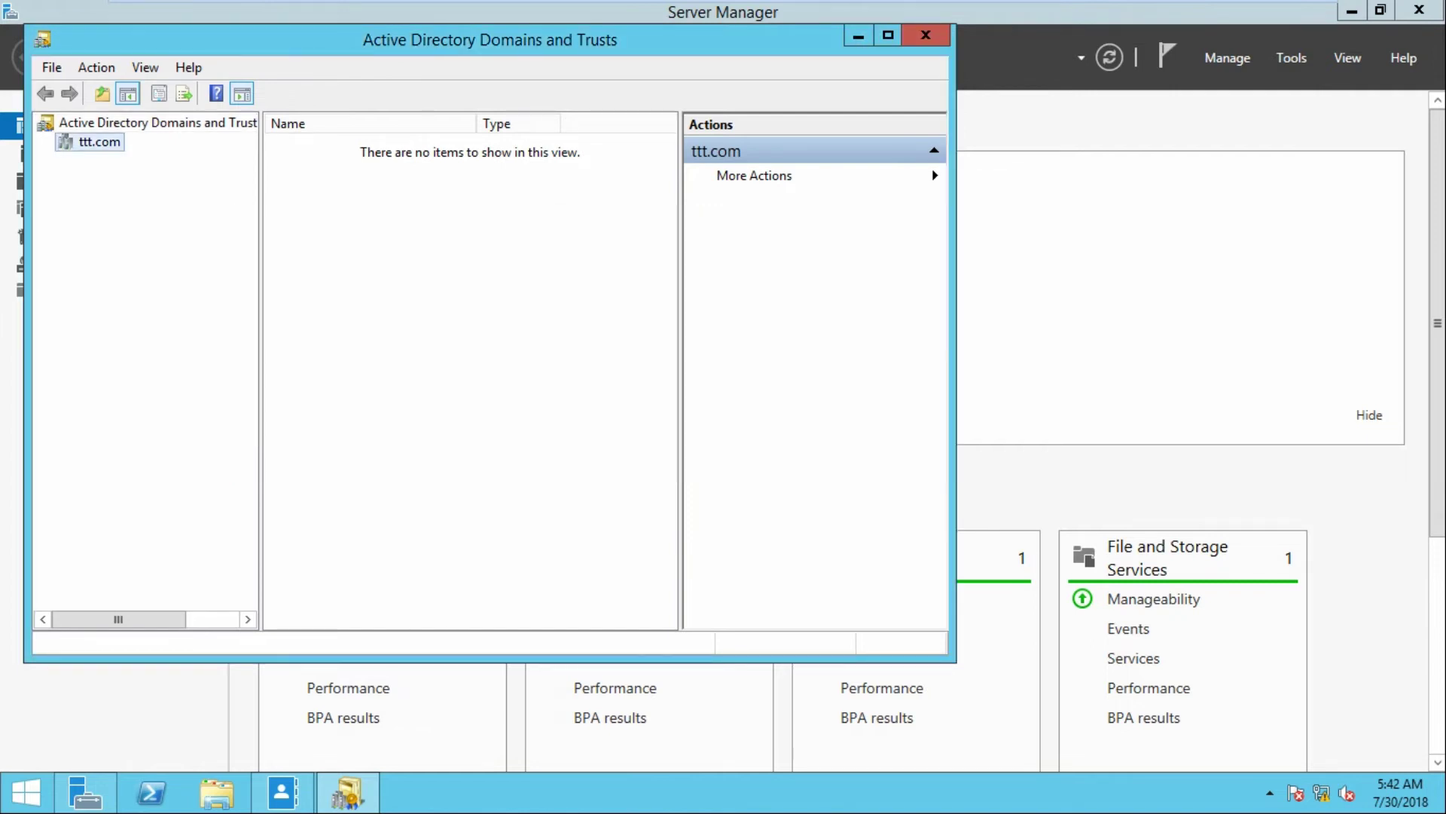
left_click(926, 35)
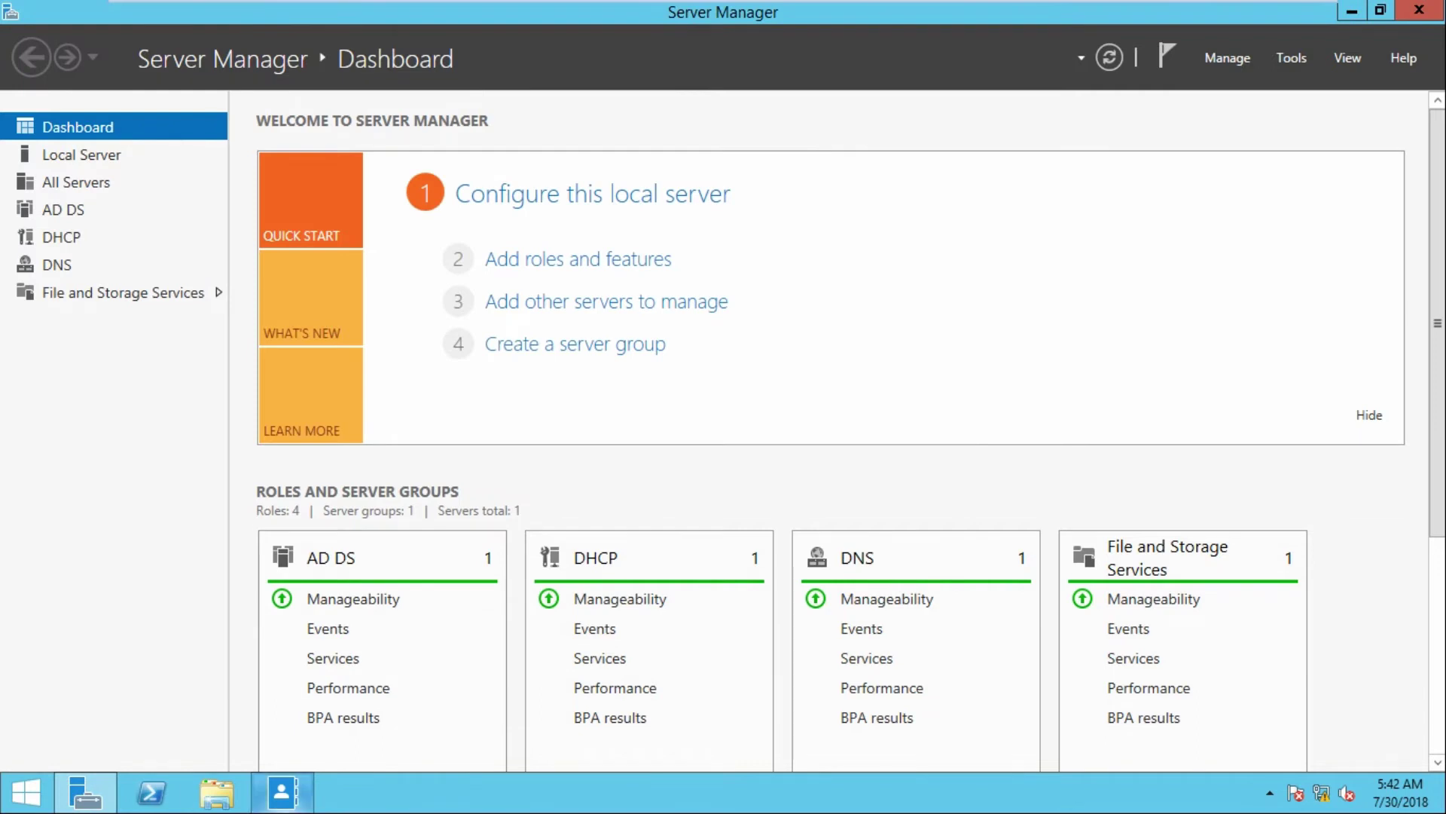
Switch to Active Directory Administrative Center and try to enable the Recycle Bin for the ttt (local) domain
left_click(282, 792)
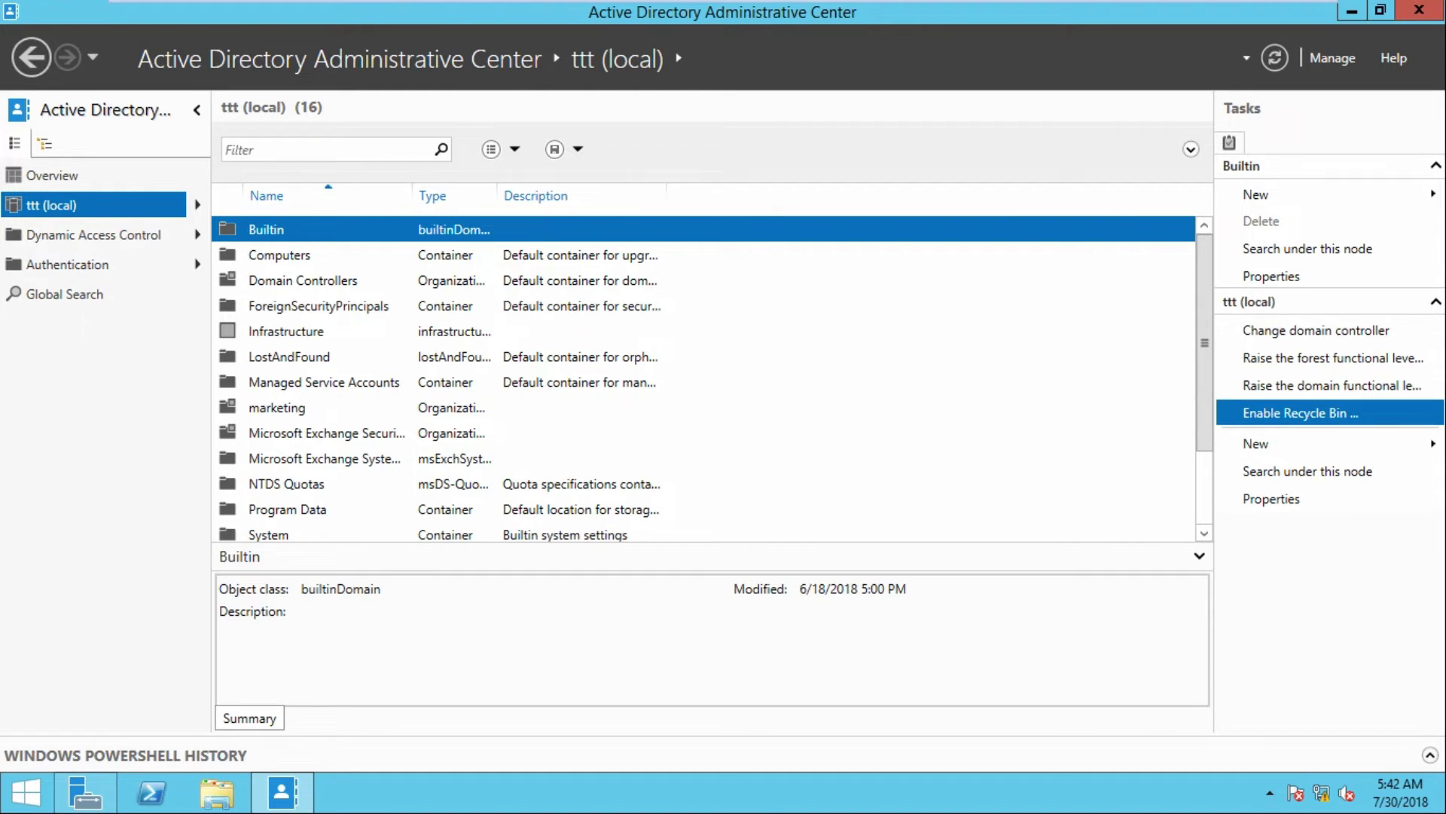
left_click(1300, 413)
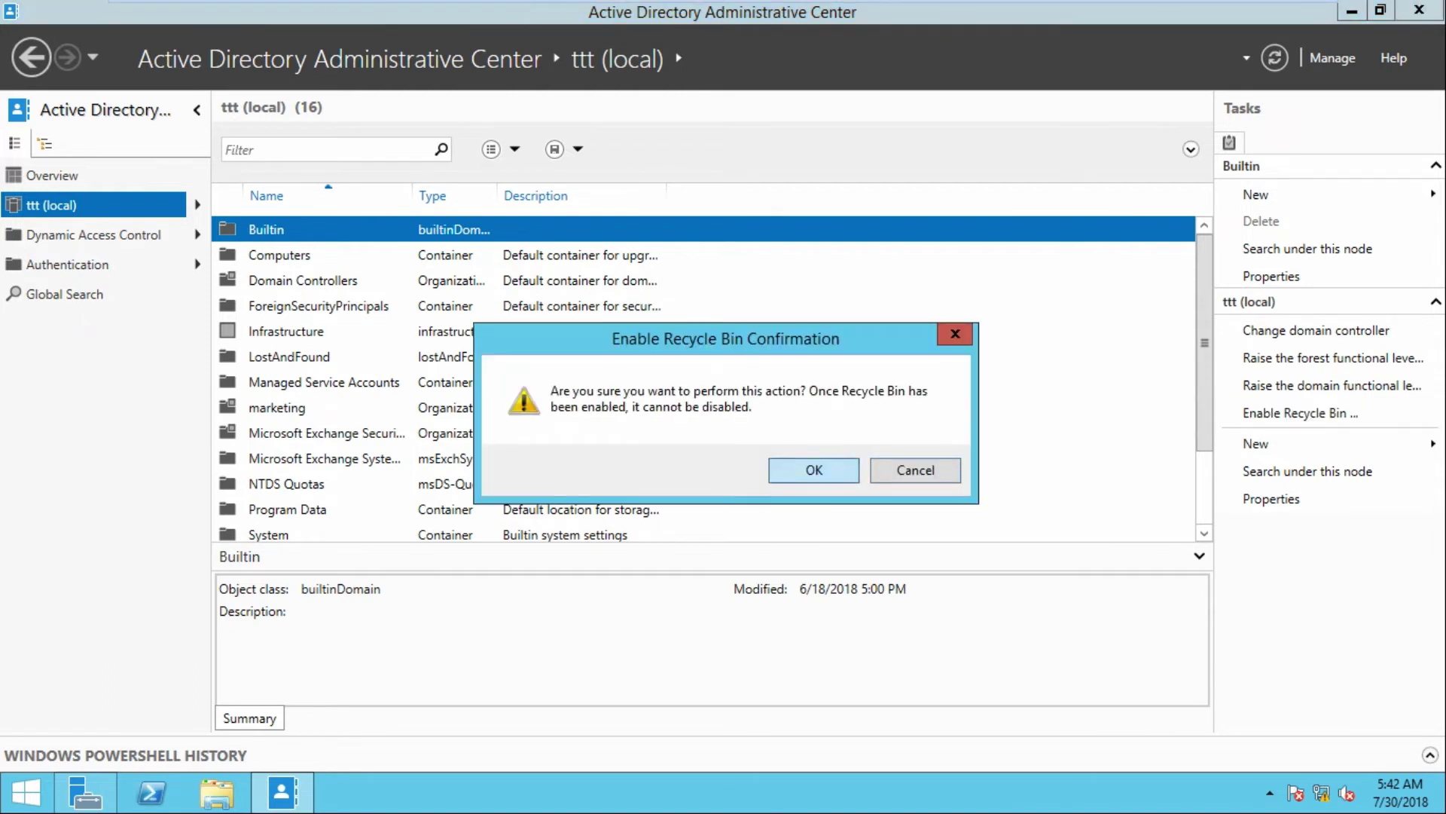
key("Return")
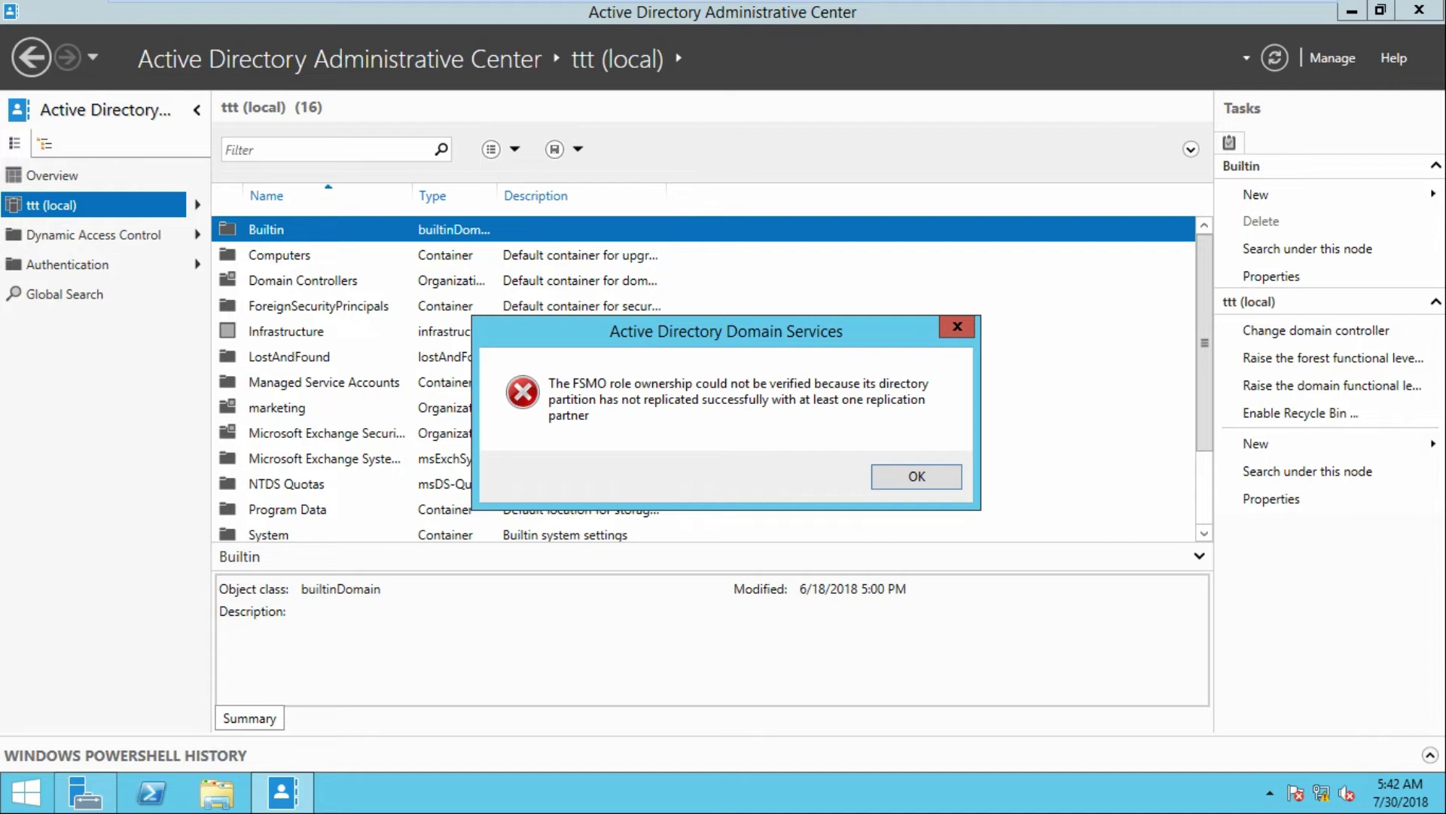
key("Return")
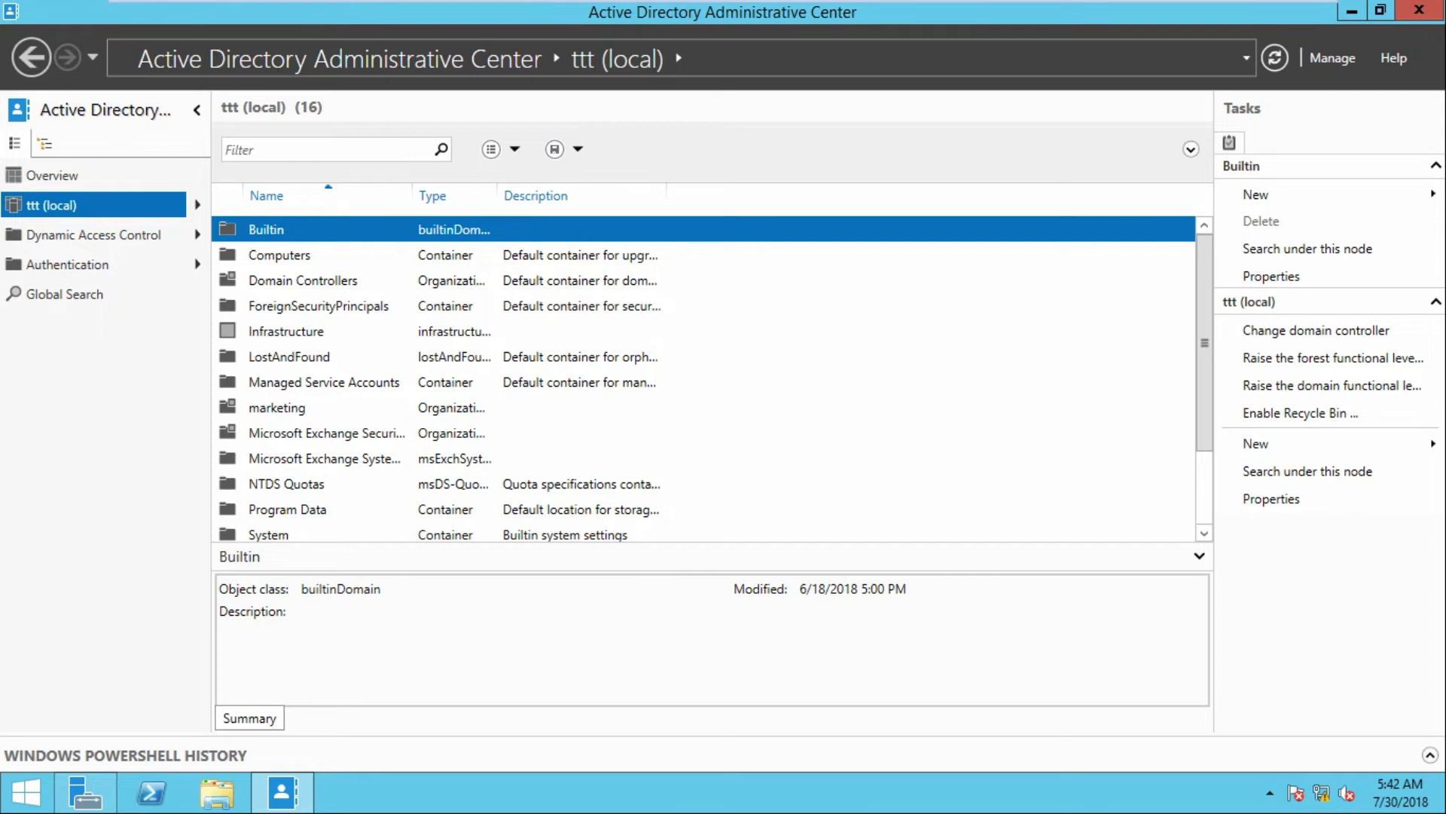
Refresh the ttt (local) view and retry enabling the Recycle Bin
left_click(1275, 58)
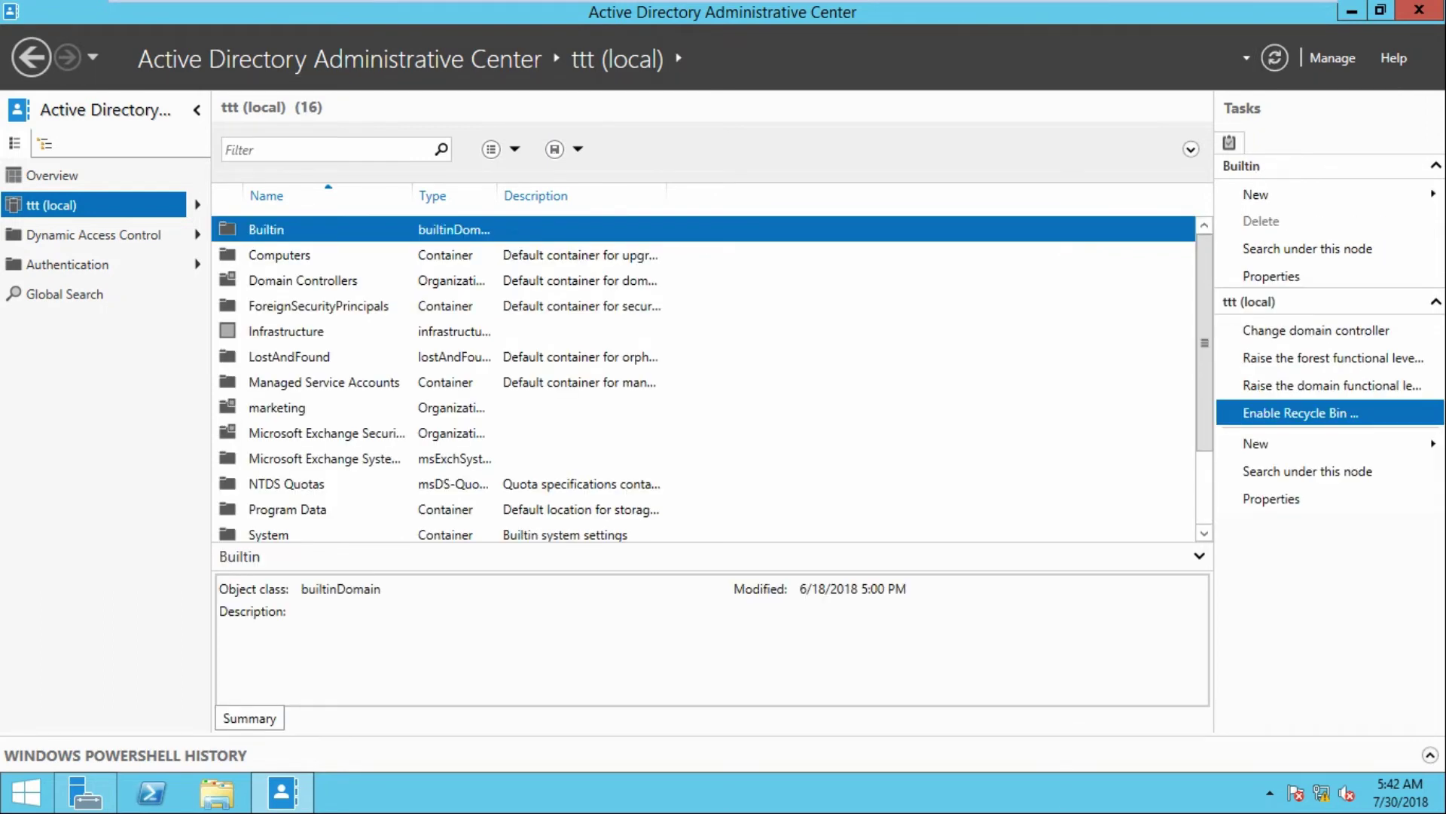
left_click(1300, 413)
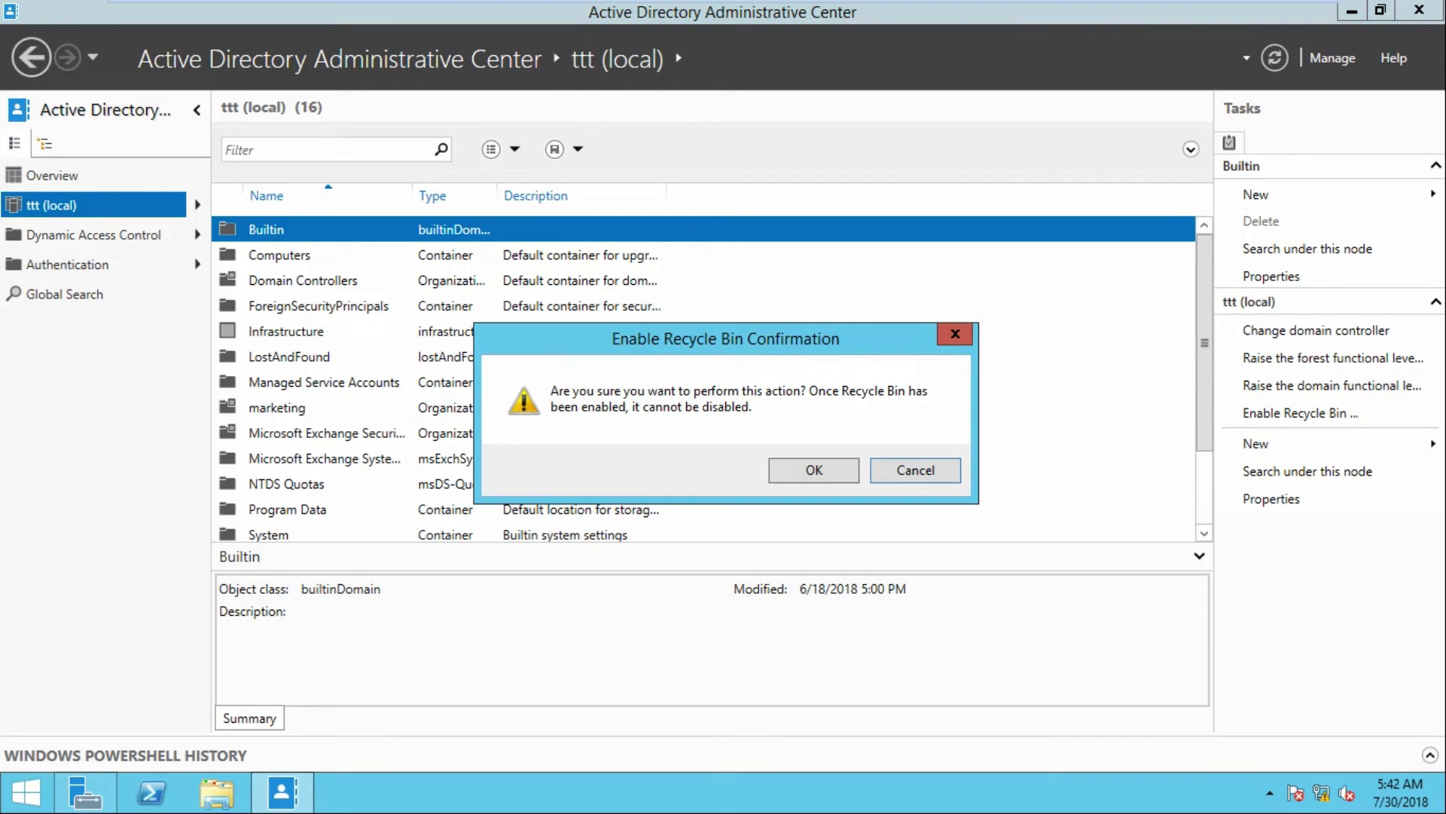
key("Return")
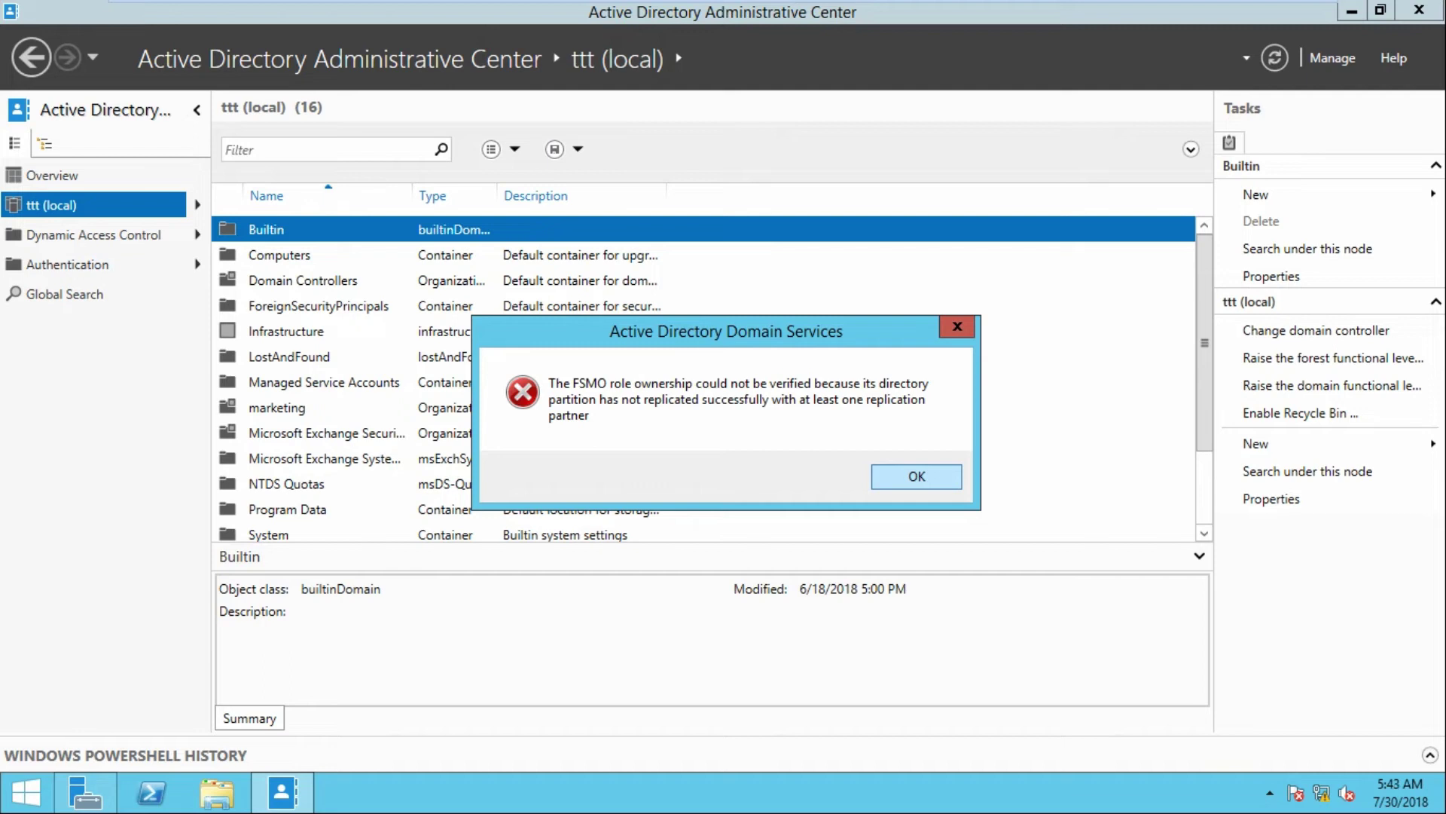
key("Return")
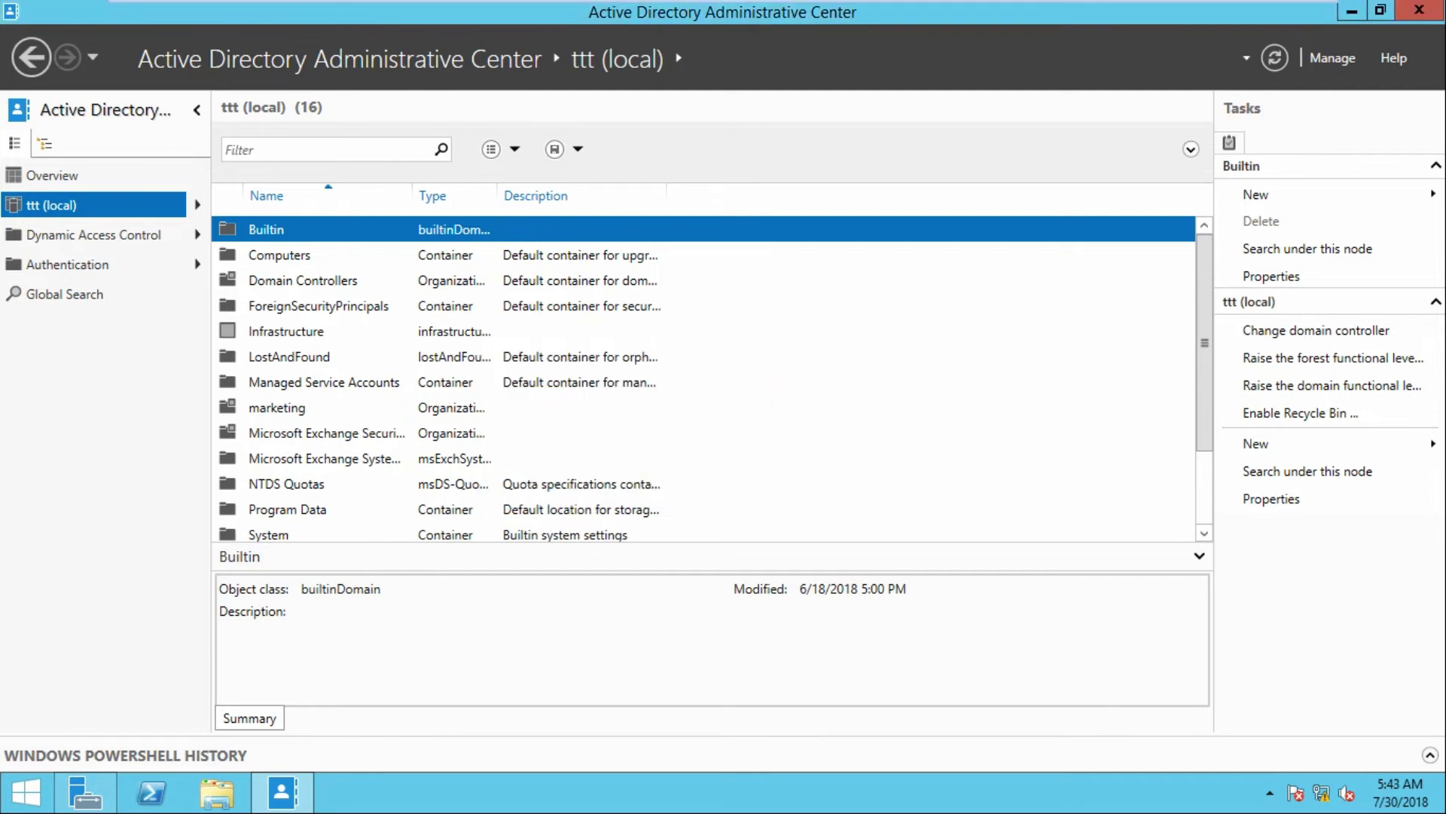
Close and reopen Active Directory Administrative Center from Server Manager, and try once more to enable the Recycle Bin for ttt (local)
left_click(1275, 58)
left_click(1275, 58)
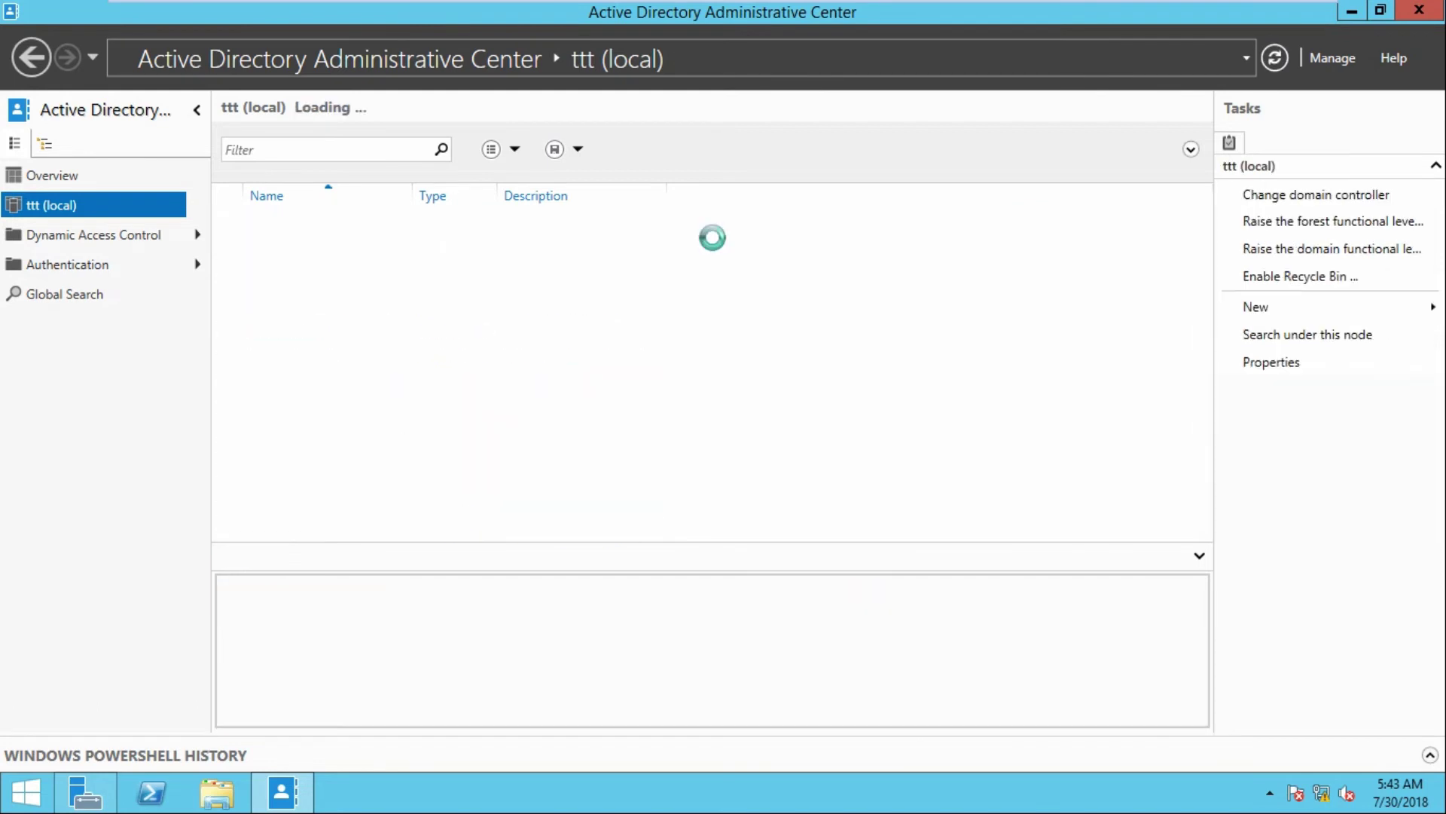
left_click(1420, 11)
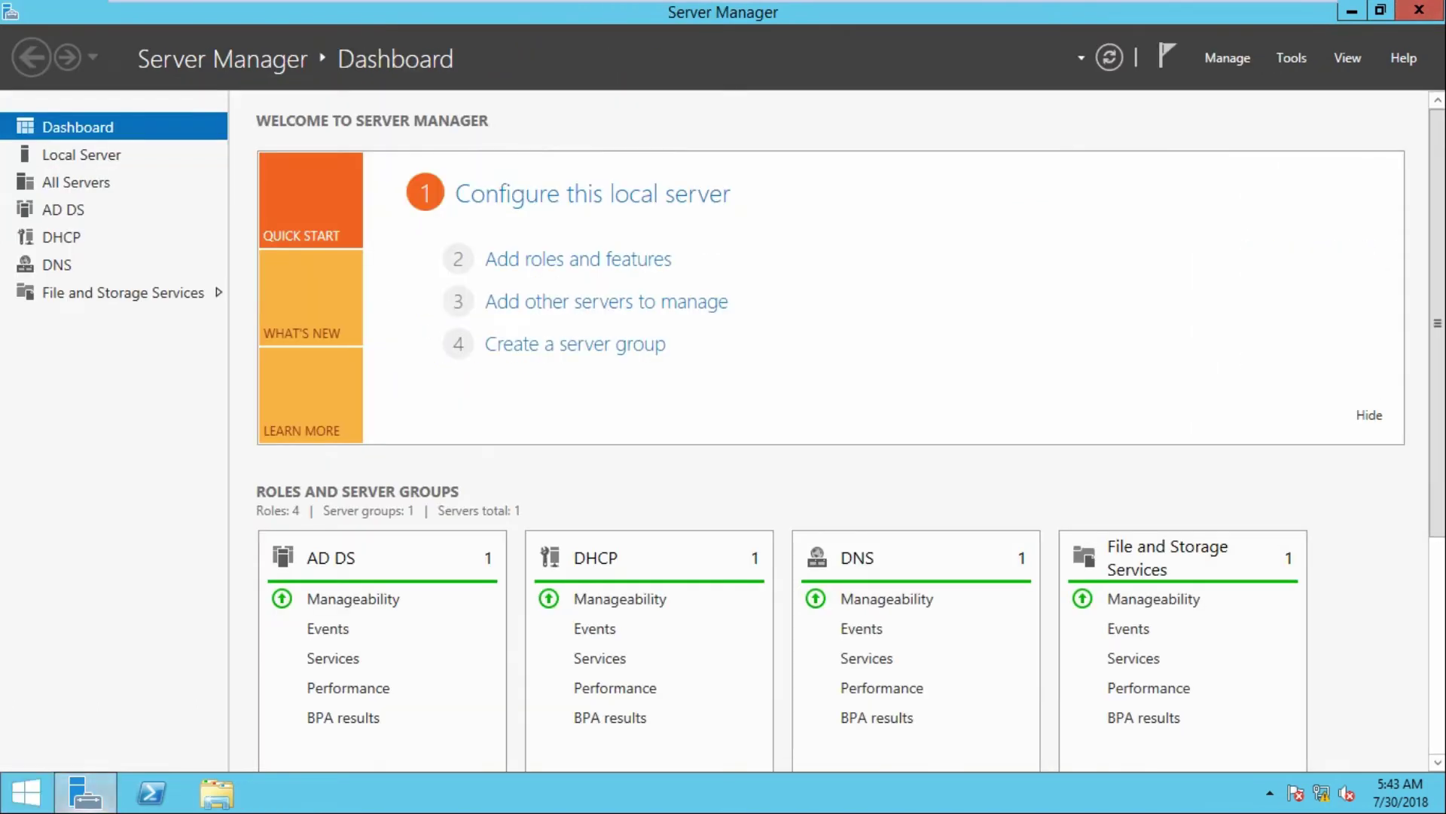
left_click(1291, 57)
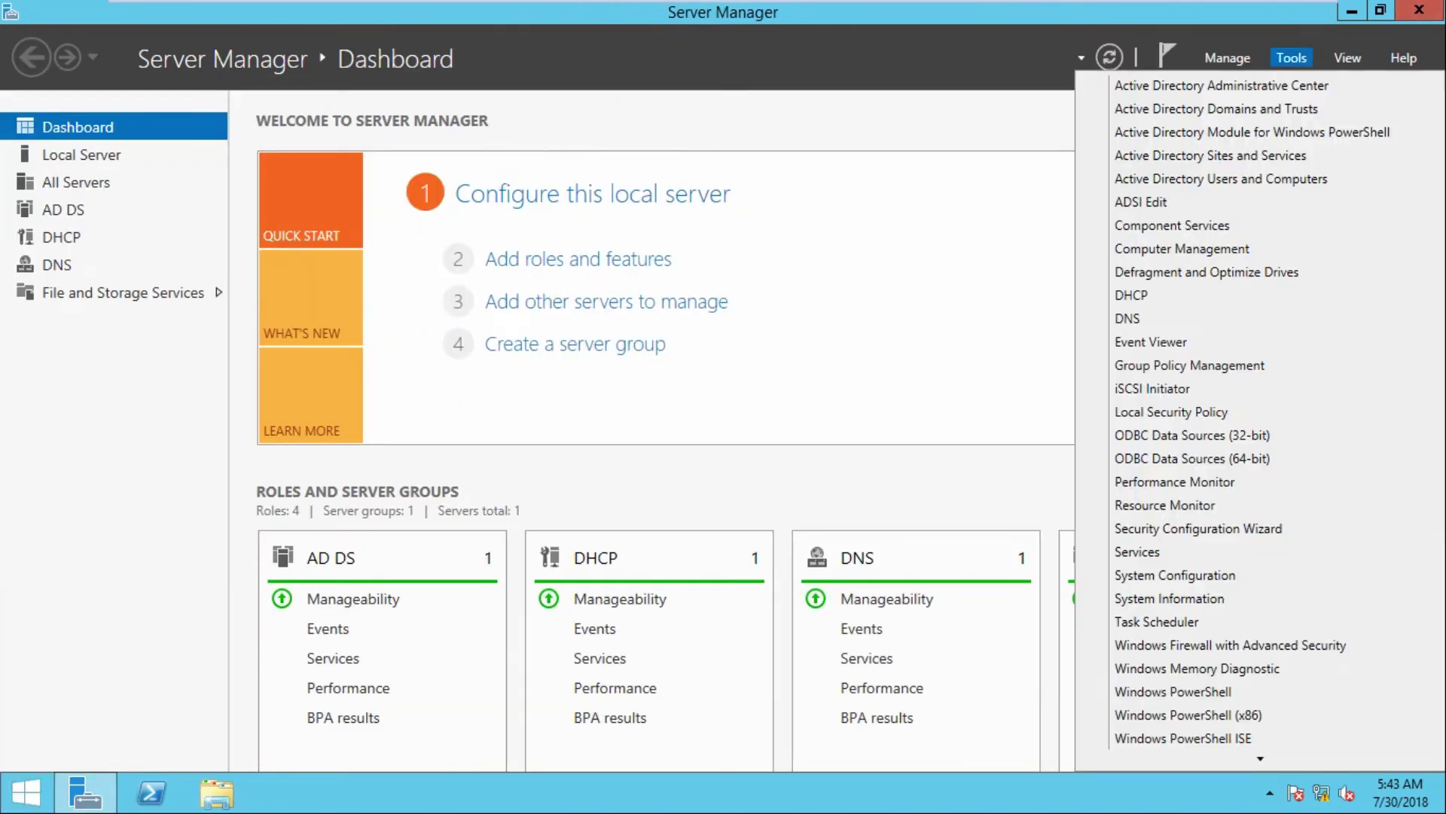
left_click(1222, 85)
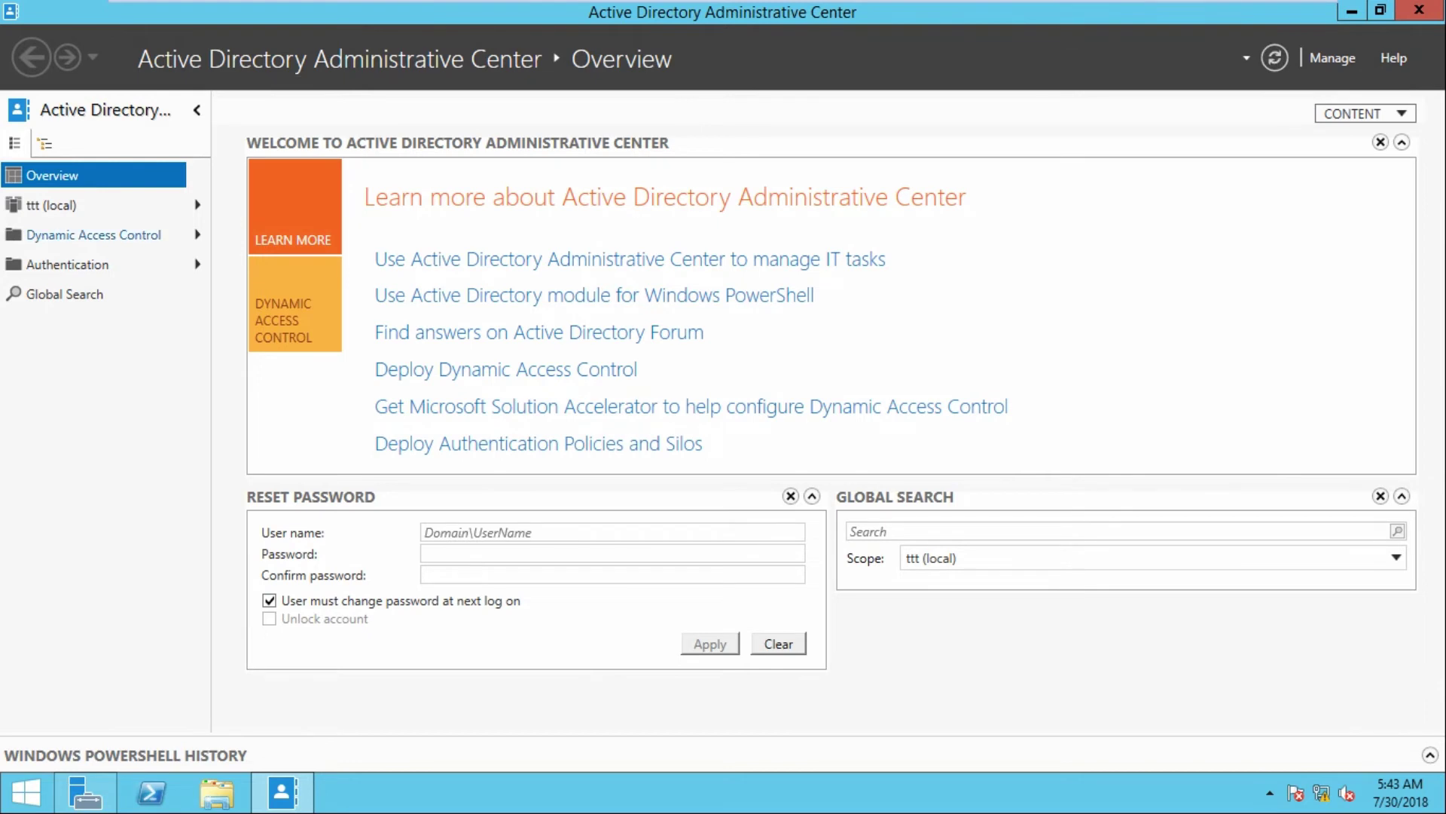
left_click(51, 205)
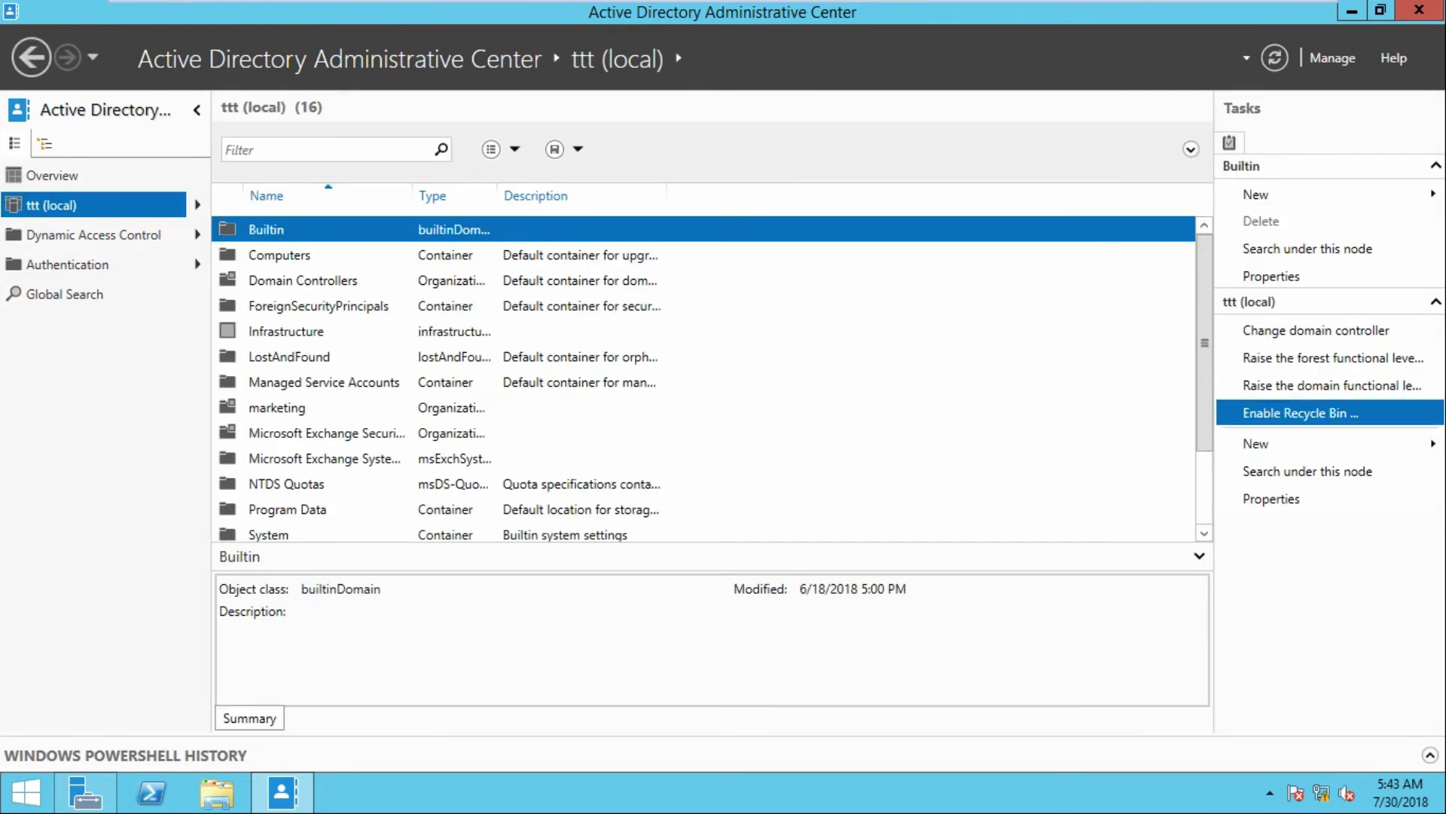
left_click(1300, 413)
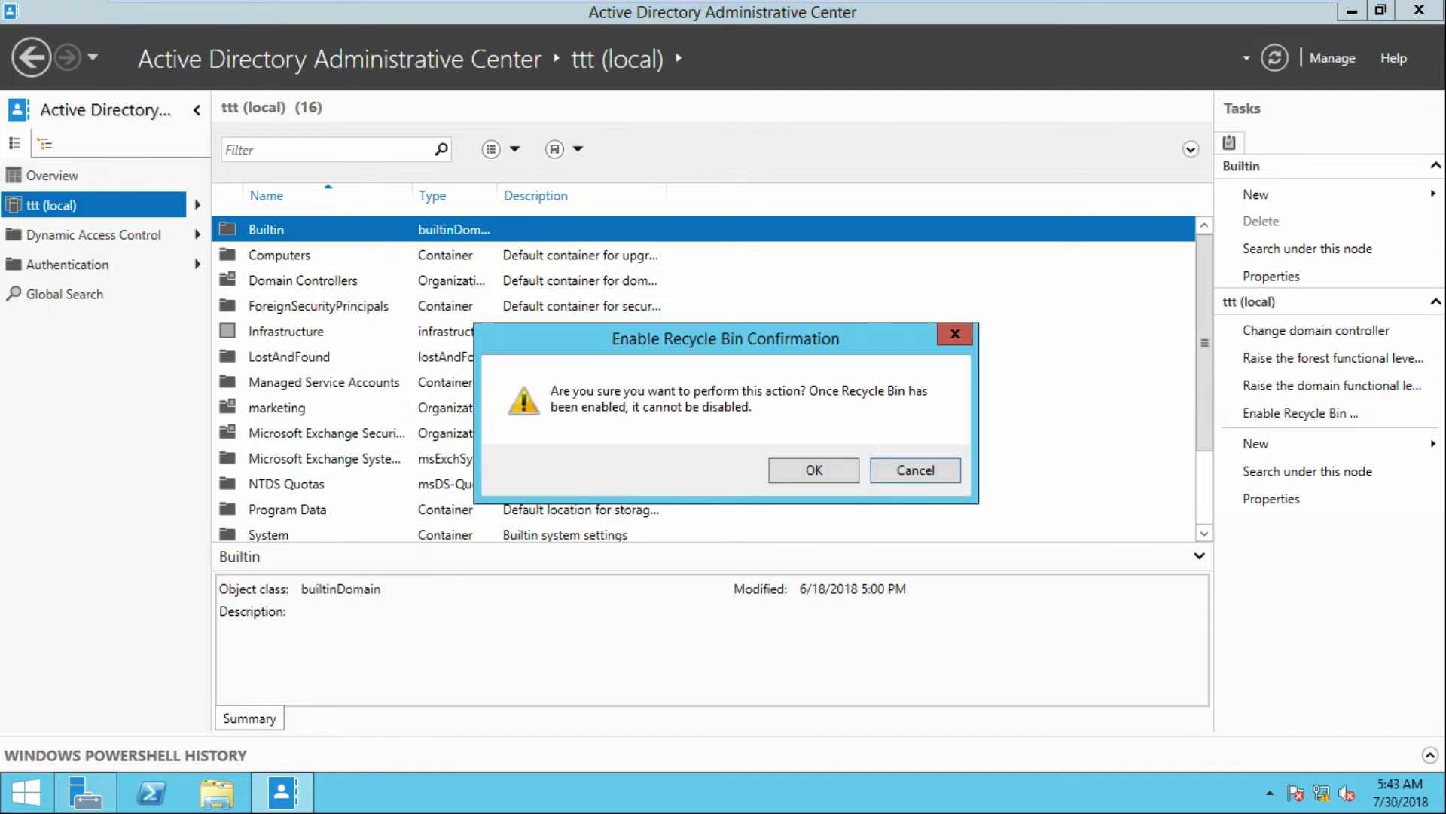
left_click(814, 470)
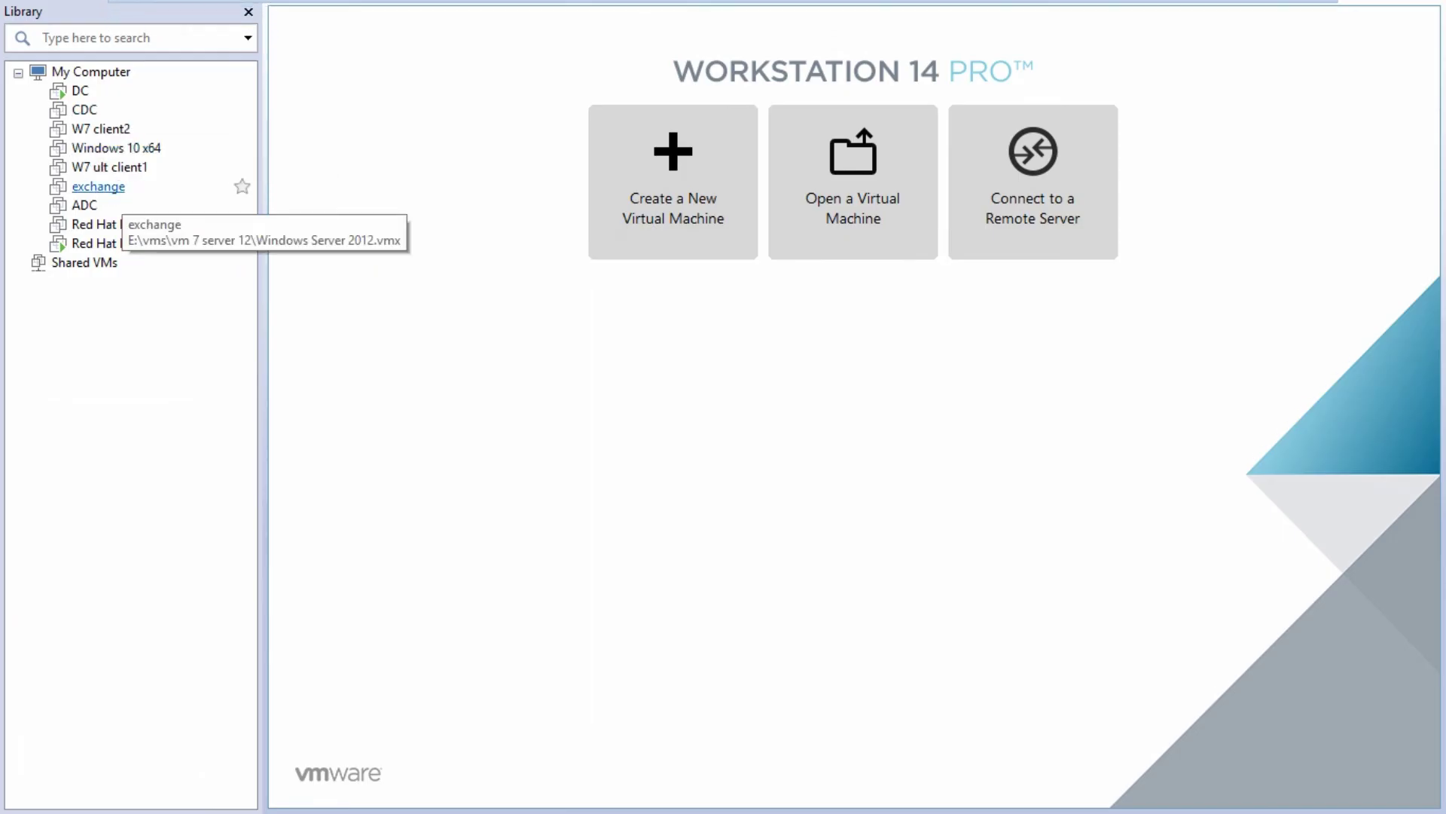
Power on the ADC virtual machine in VMware Workstation and dismiss the removable devices hint
left_click(84, 205)
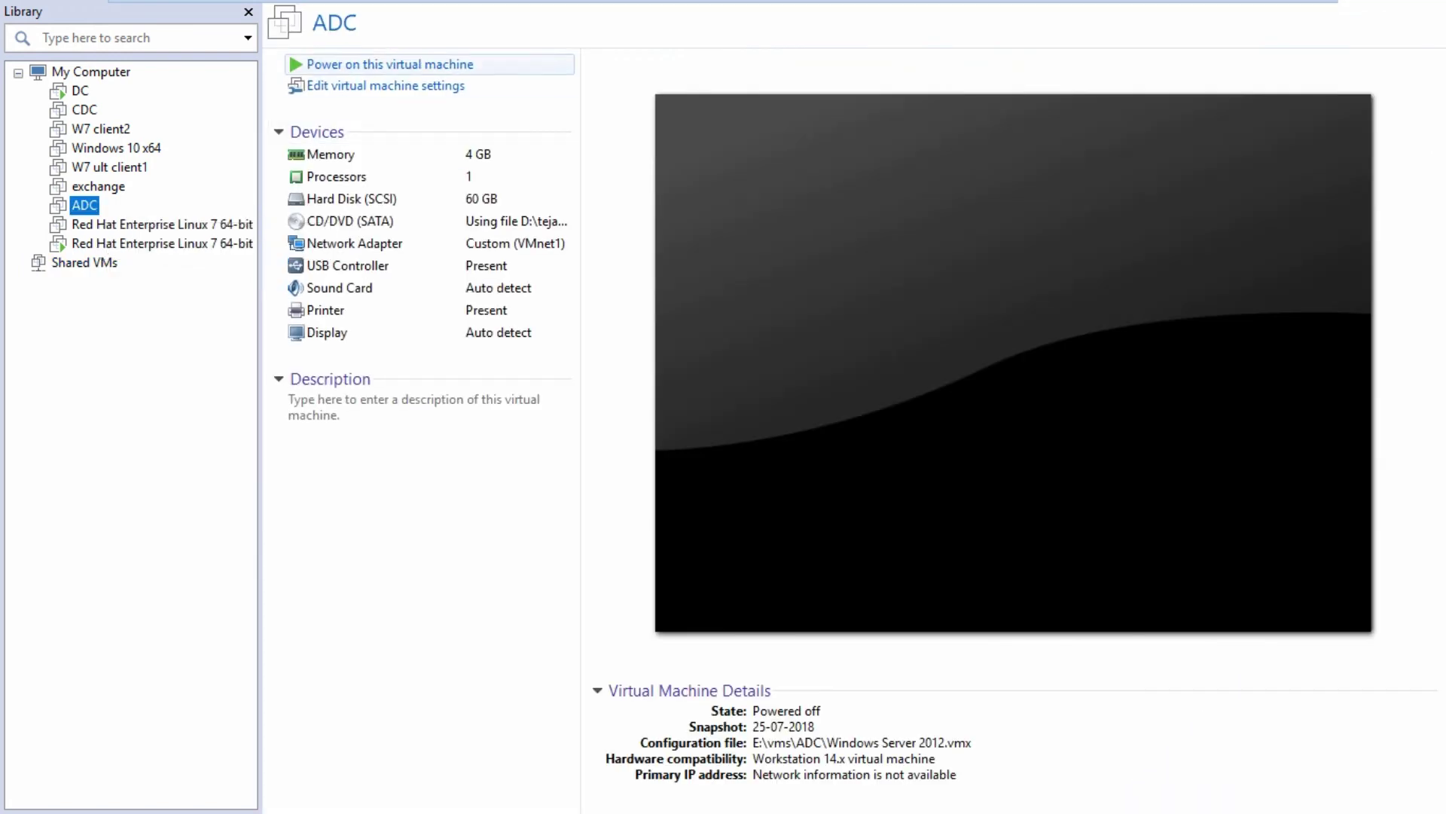
left_click(338, 64)
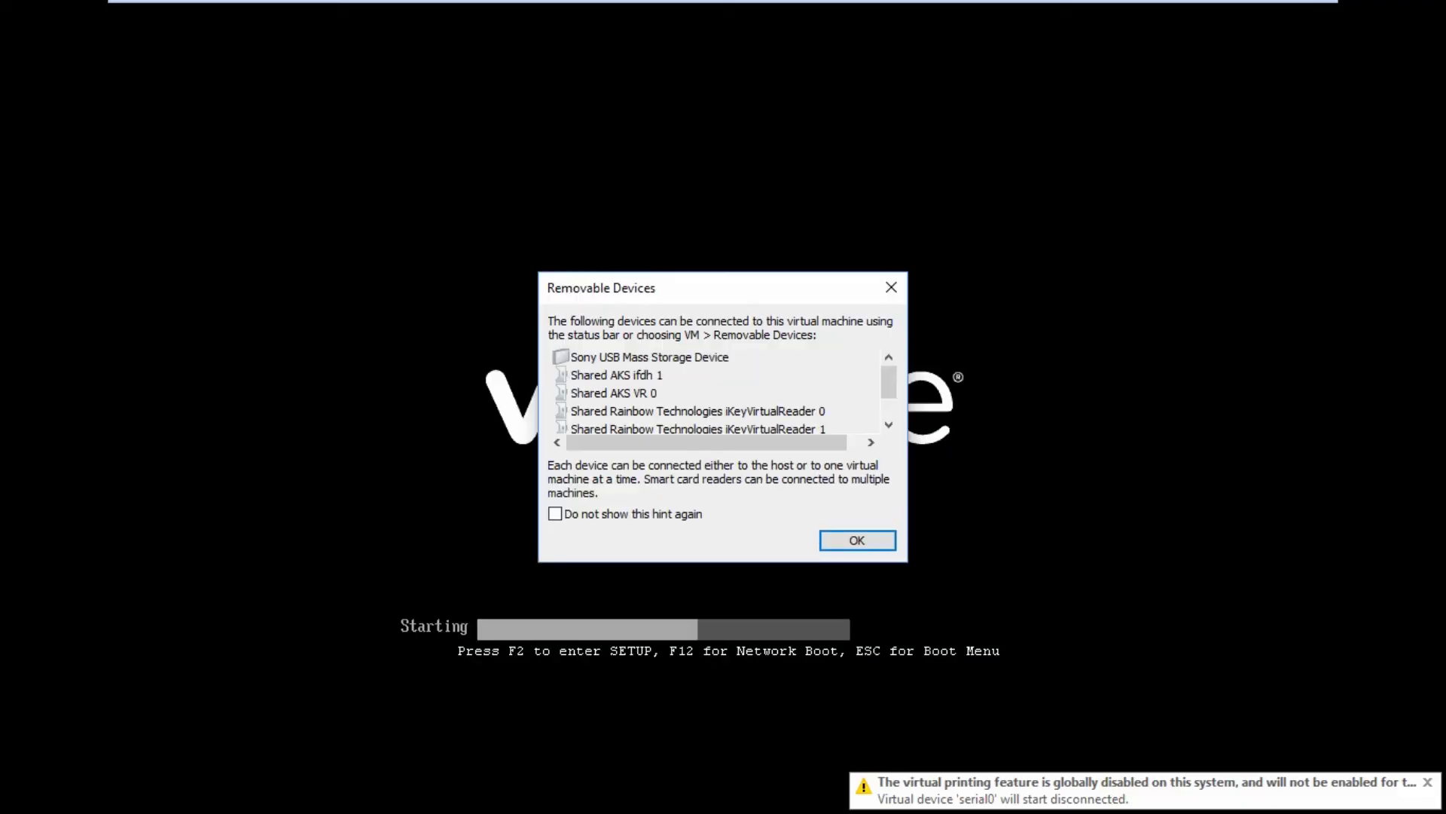
key("Return")
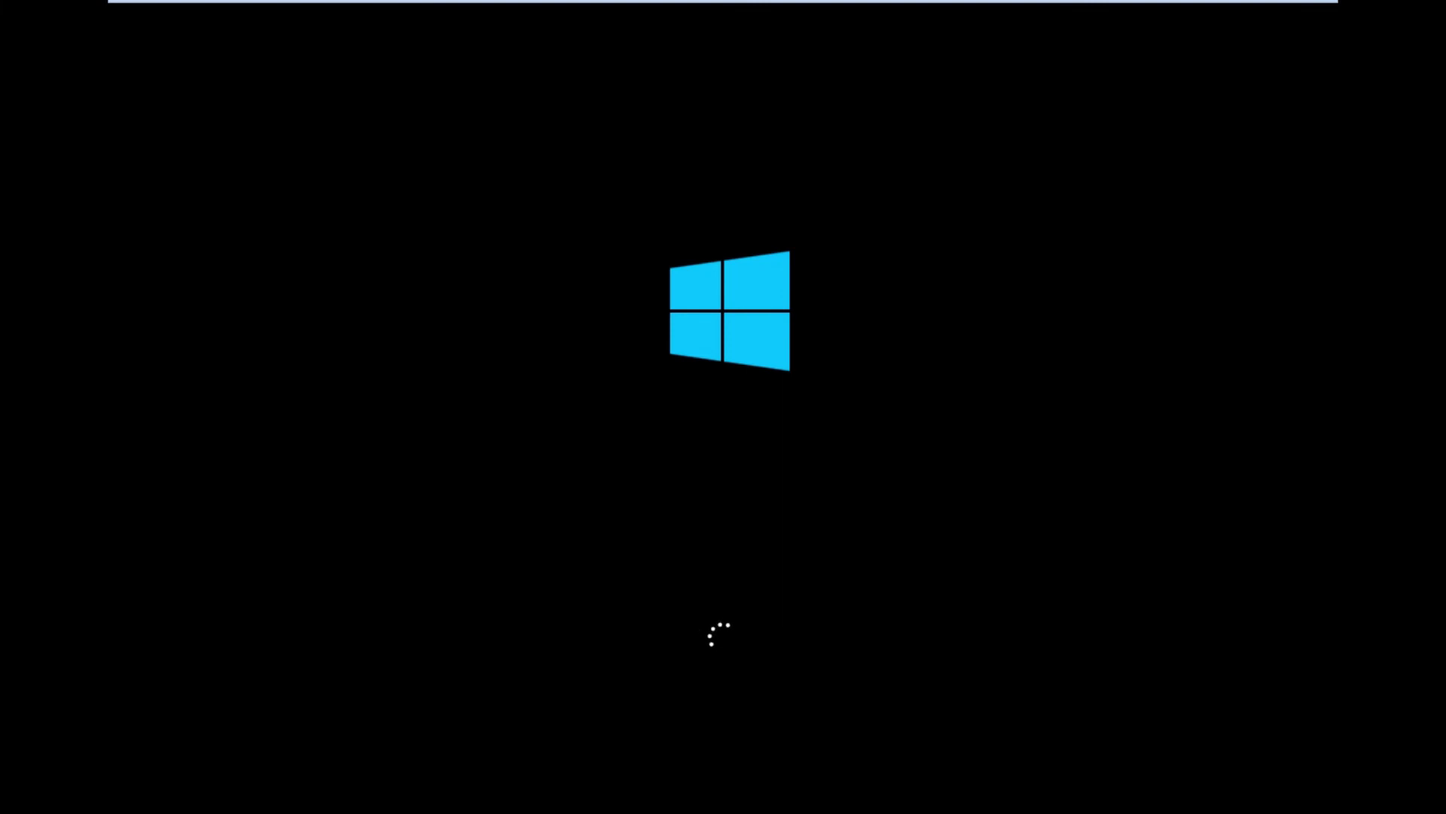
key("ctrl+alt")
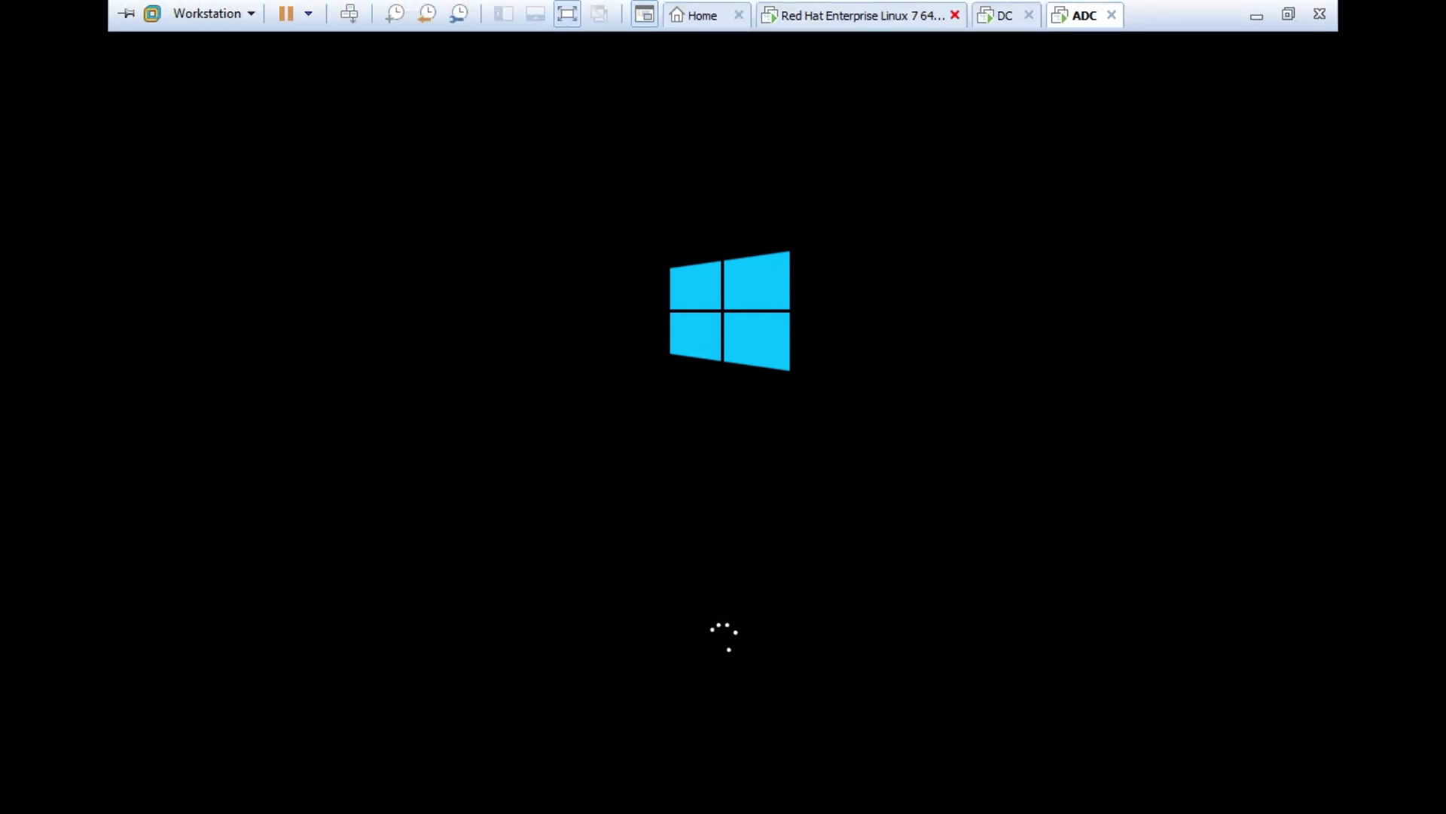
left_click(1002, 15)
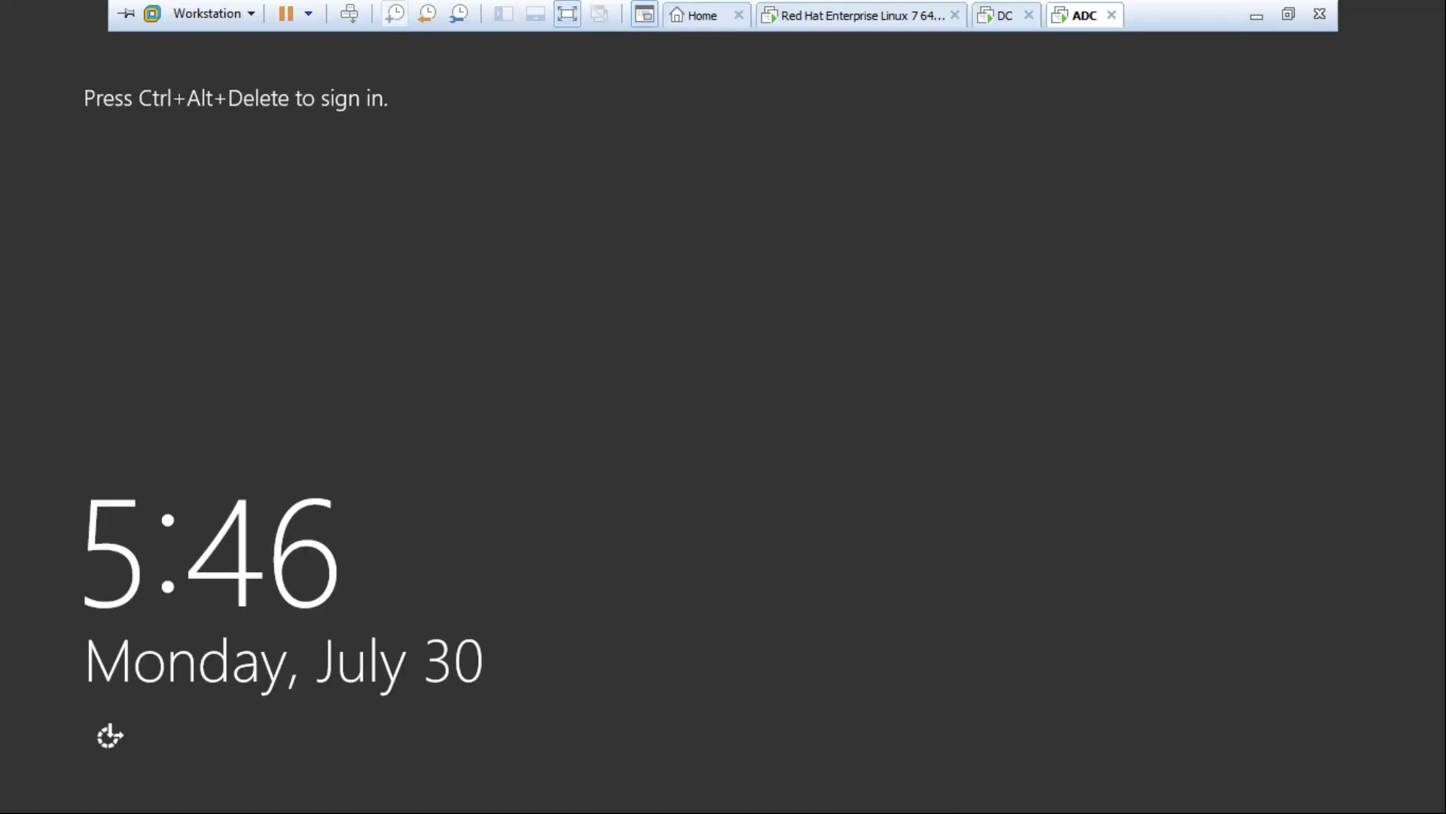
Sign in to the ADC server by entering the password of the TTT domain's Administrator account
left_click(349, 13)
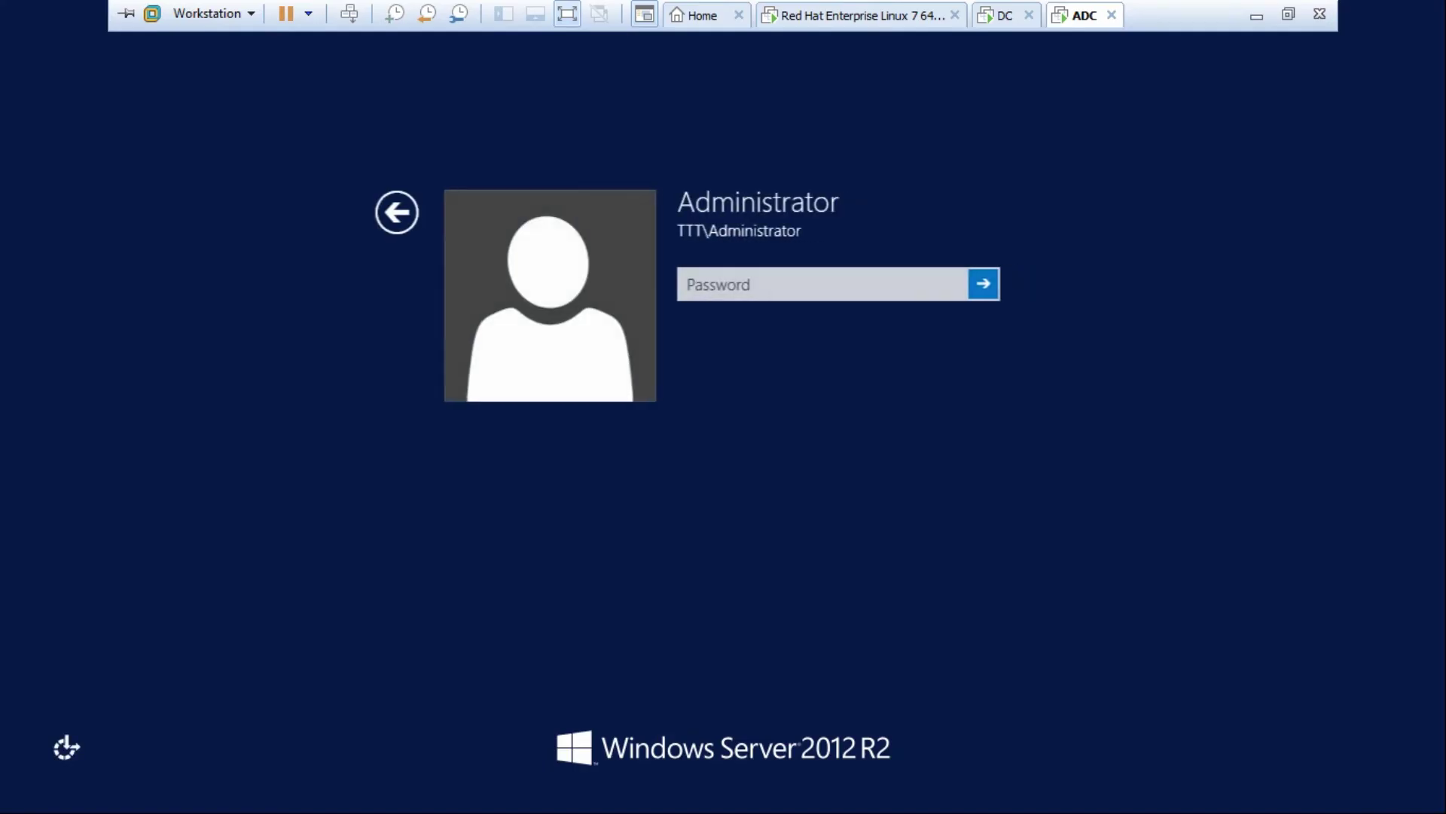
type("•••••••")
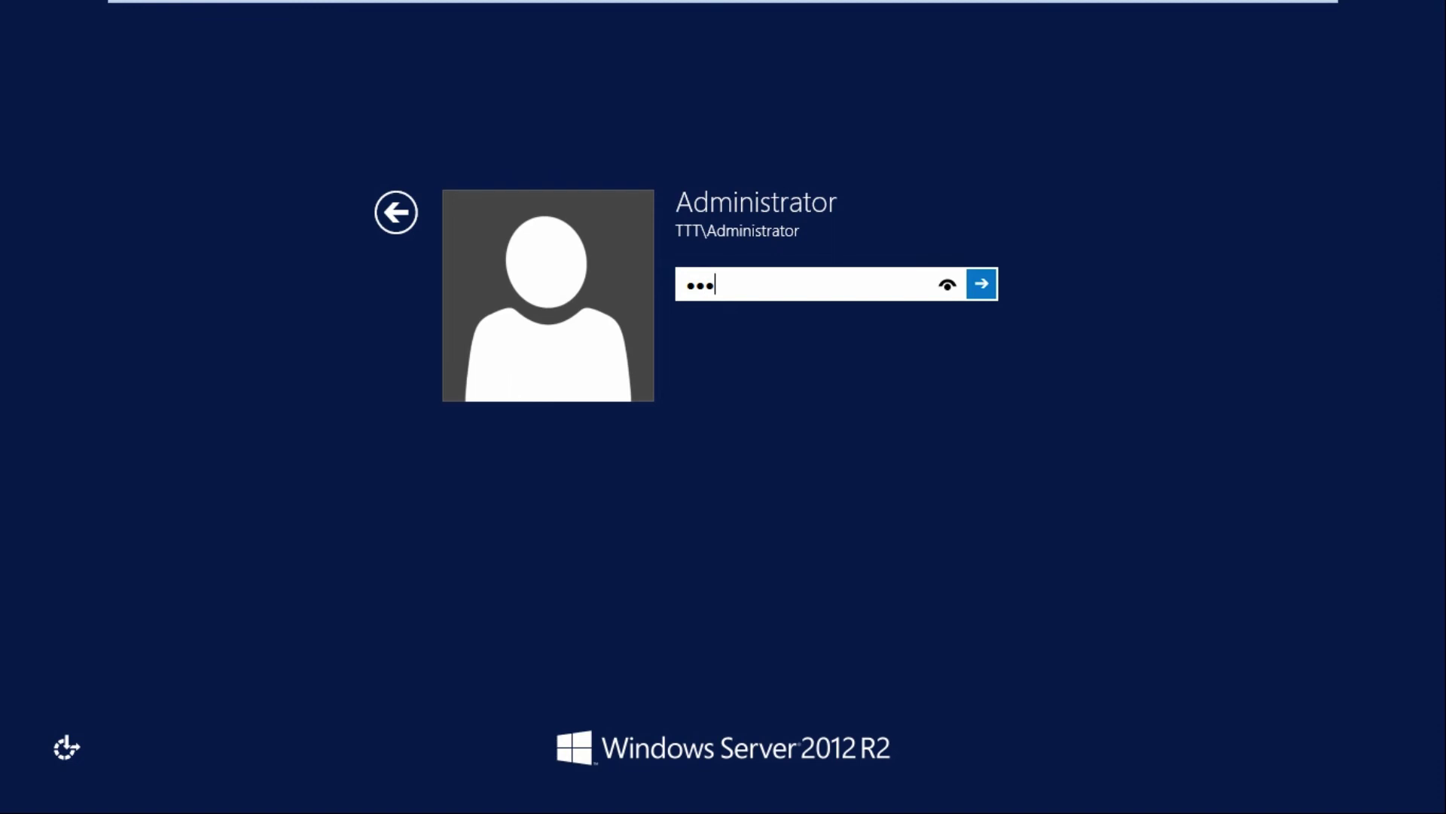
key("Return")
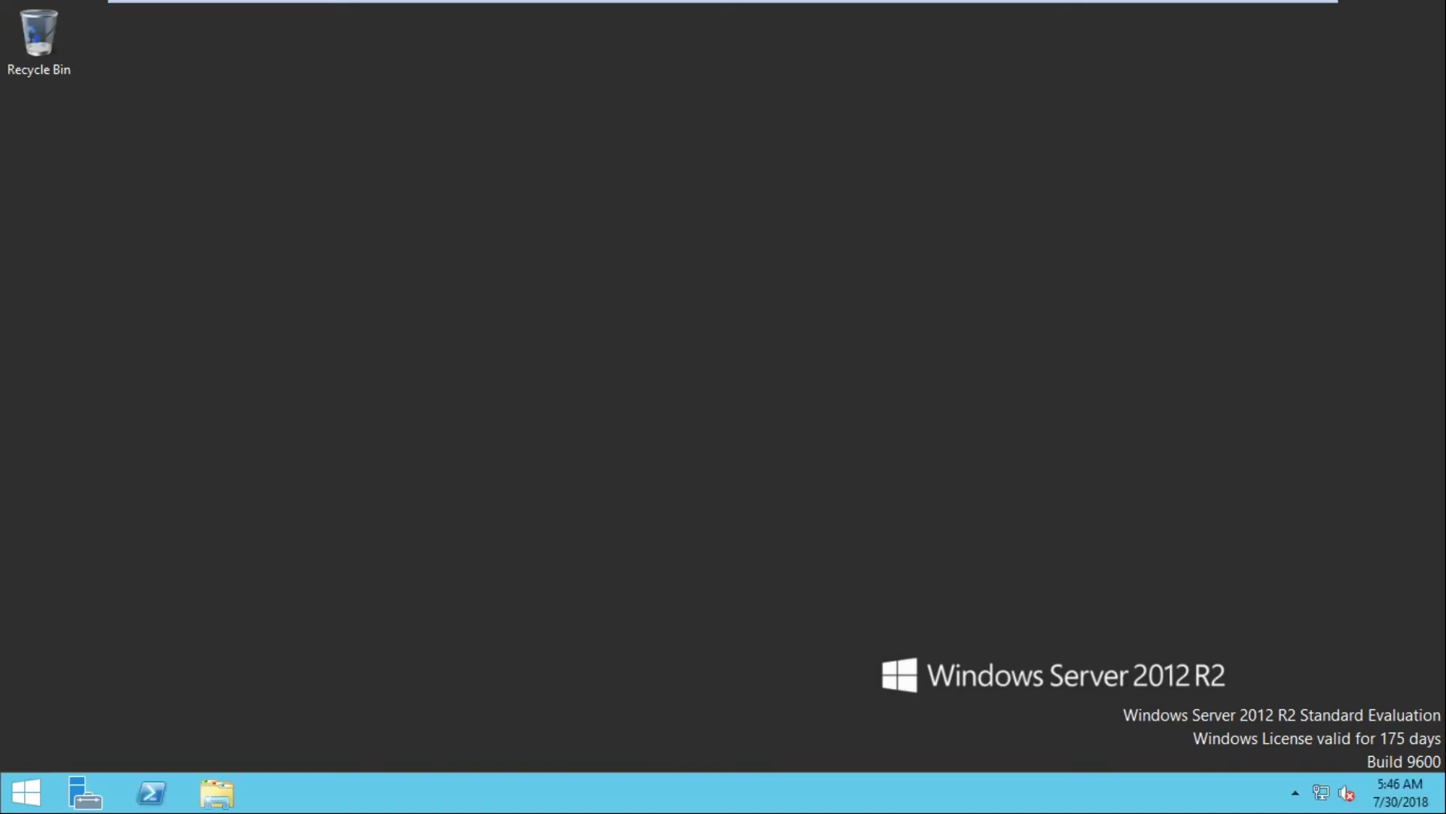
right_click(748, 324)
left_click(787, 384)
right_click(728, 232)
left_click(783, 292)
right_click(634, 190)
left_click(691, 252)
right_click(600, 175)
left_click(657, 236)
right_click(566, 143)
left_click(622, 202)
Return to the DC virtual machine, refresh the ttt (local) domain view and enable its Recycle Bin
left_click(1006, 15)
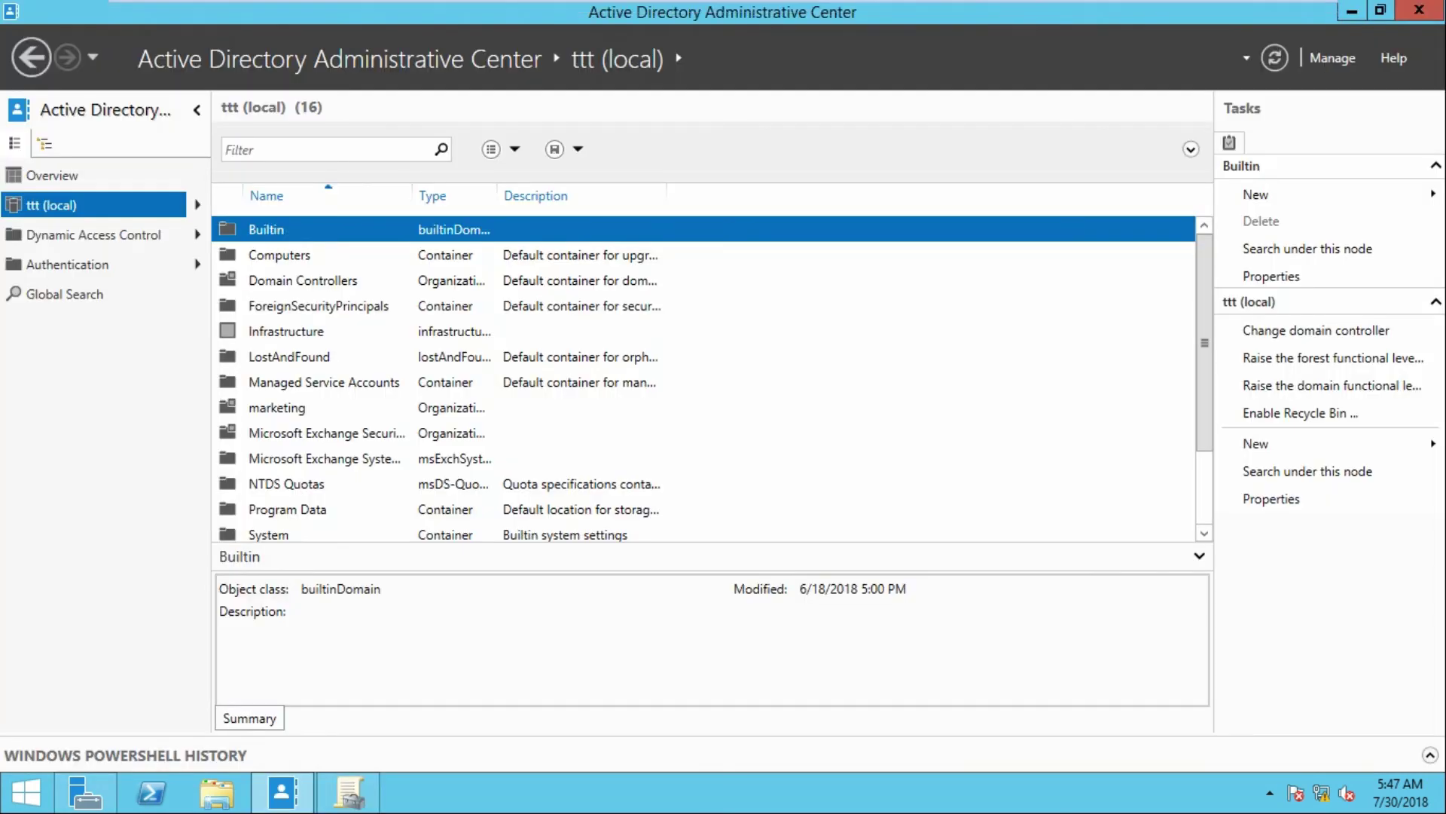
left_click(1275, 58)
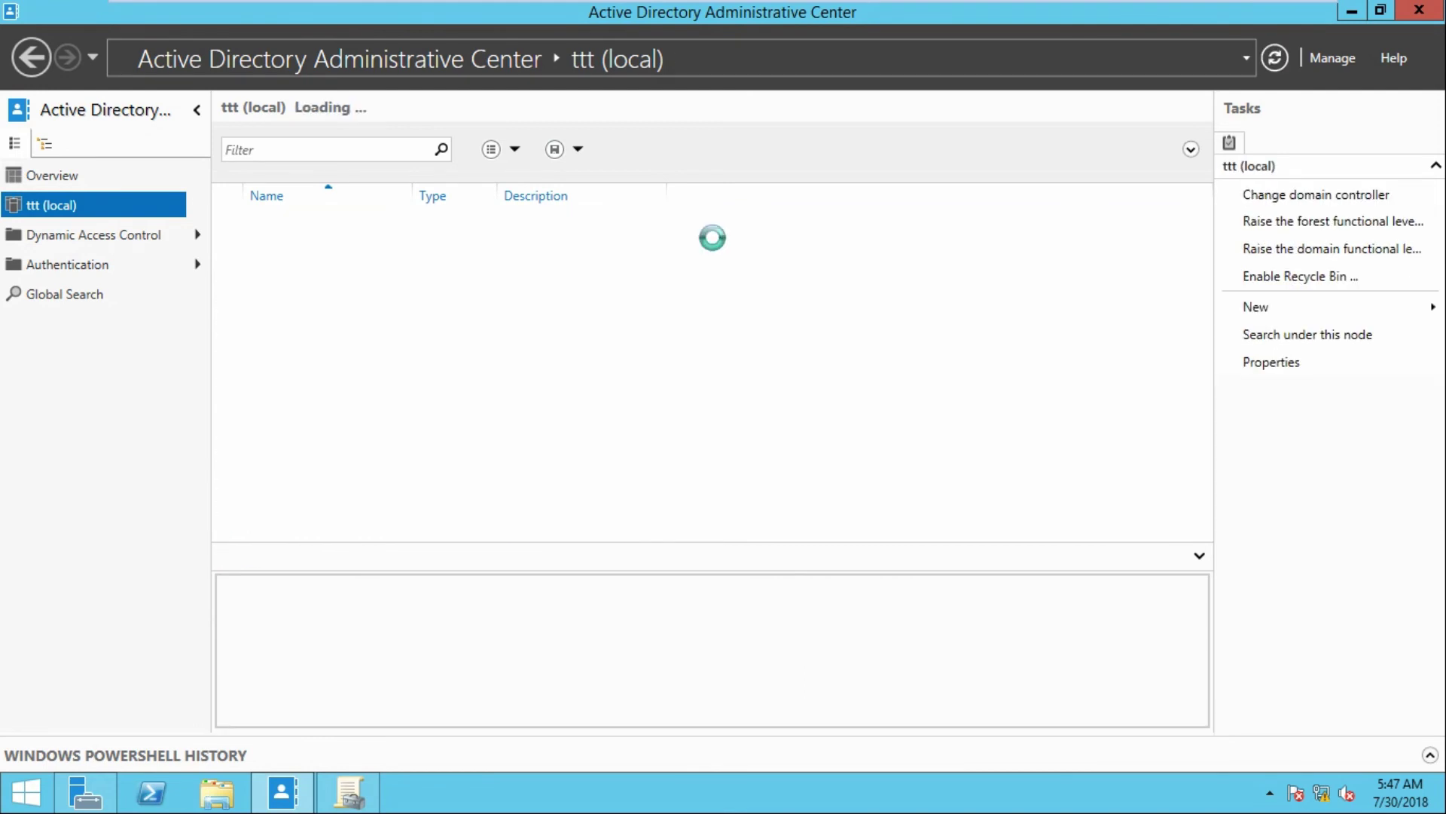
left_click(1275, 58)
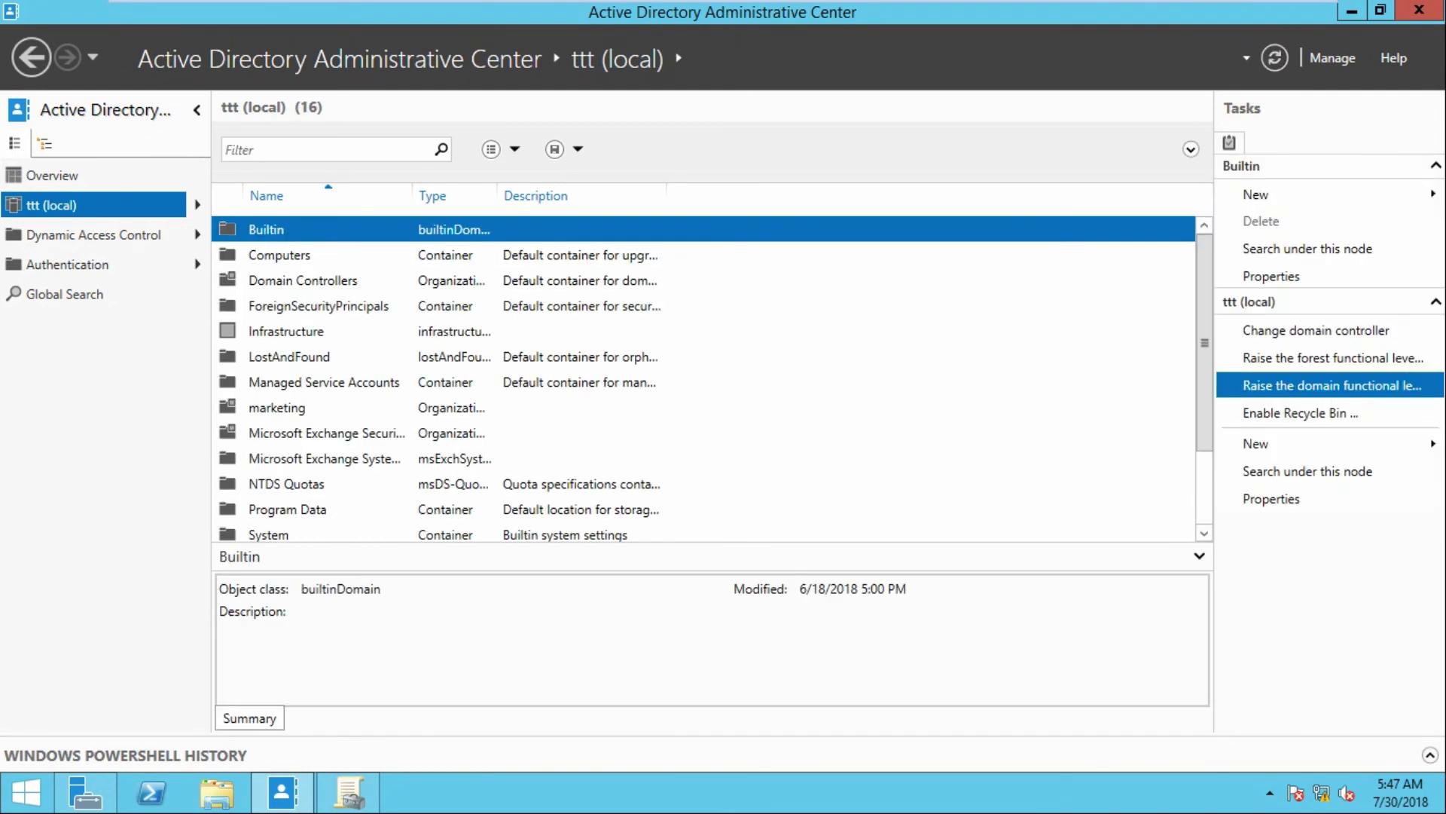
left_click(1300, 413)
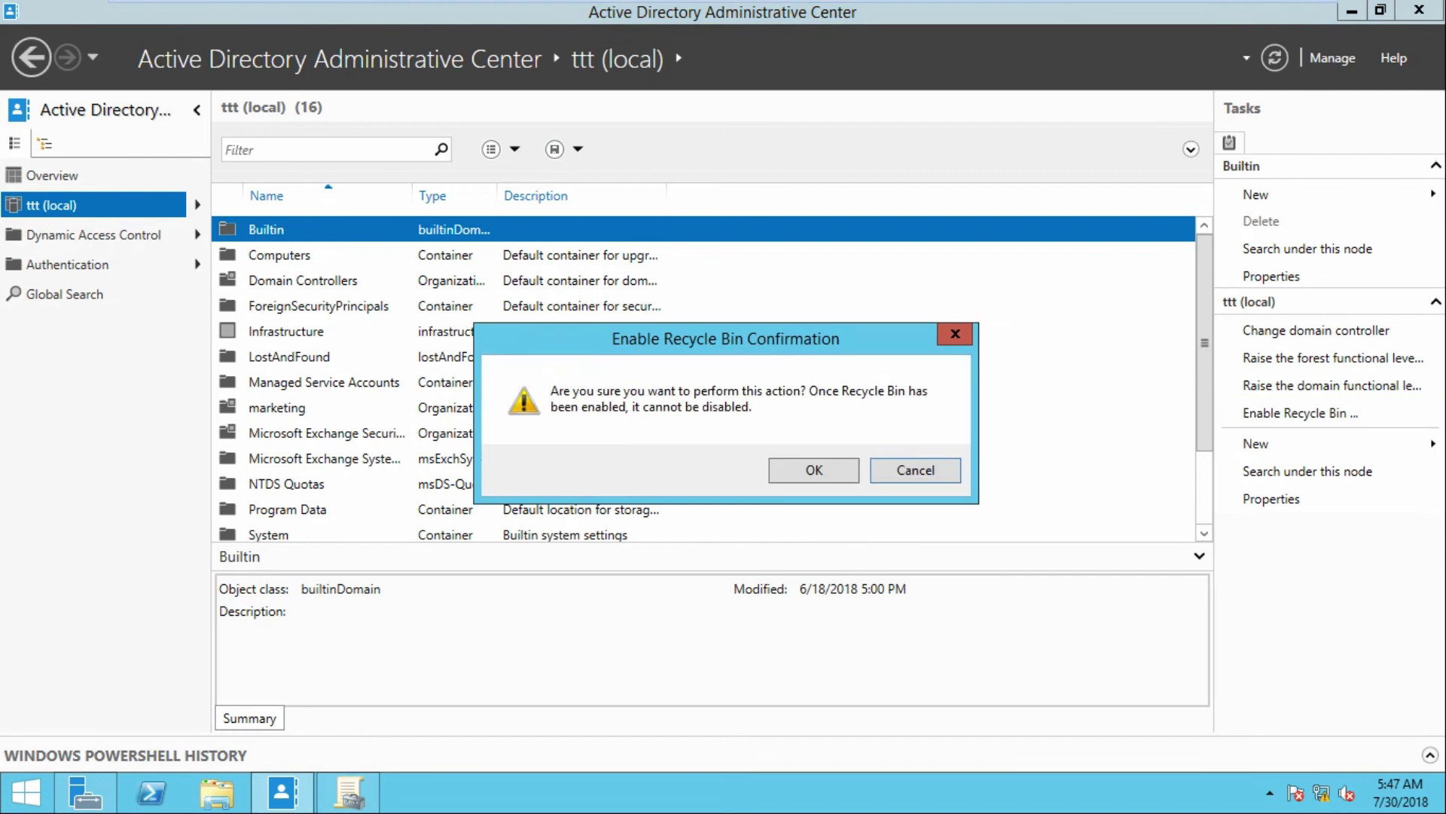
key("Return")
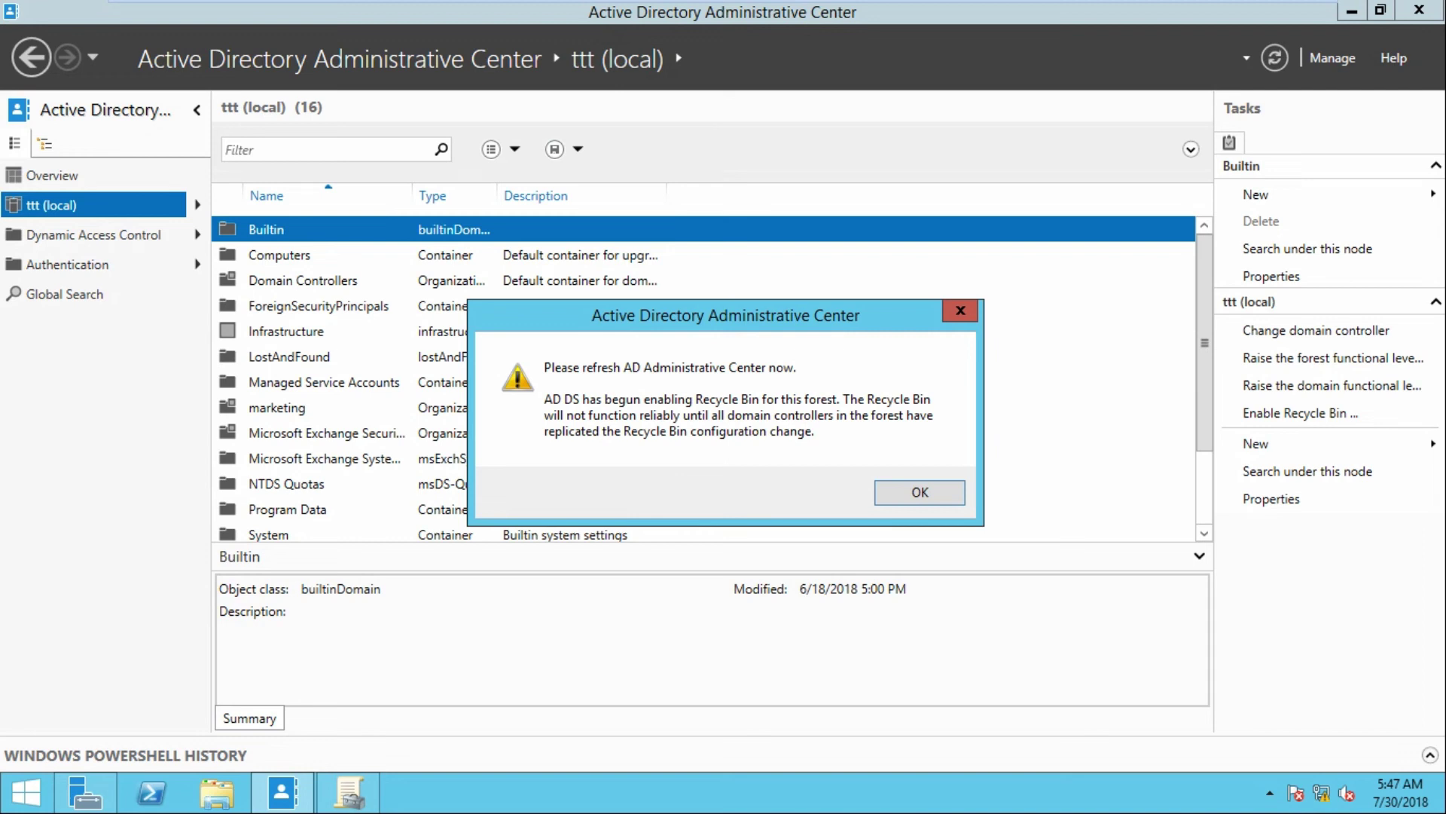
key("Return")
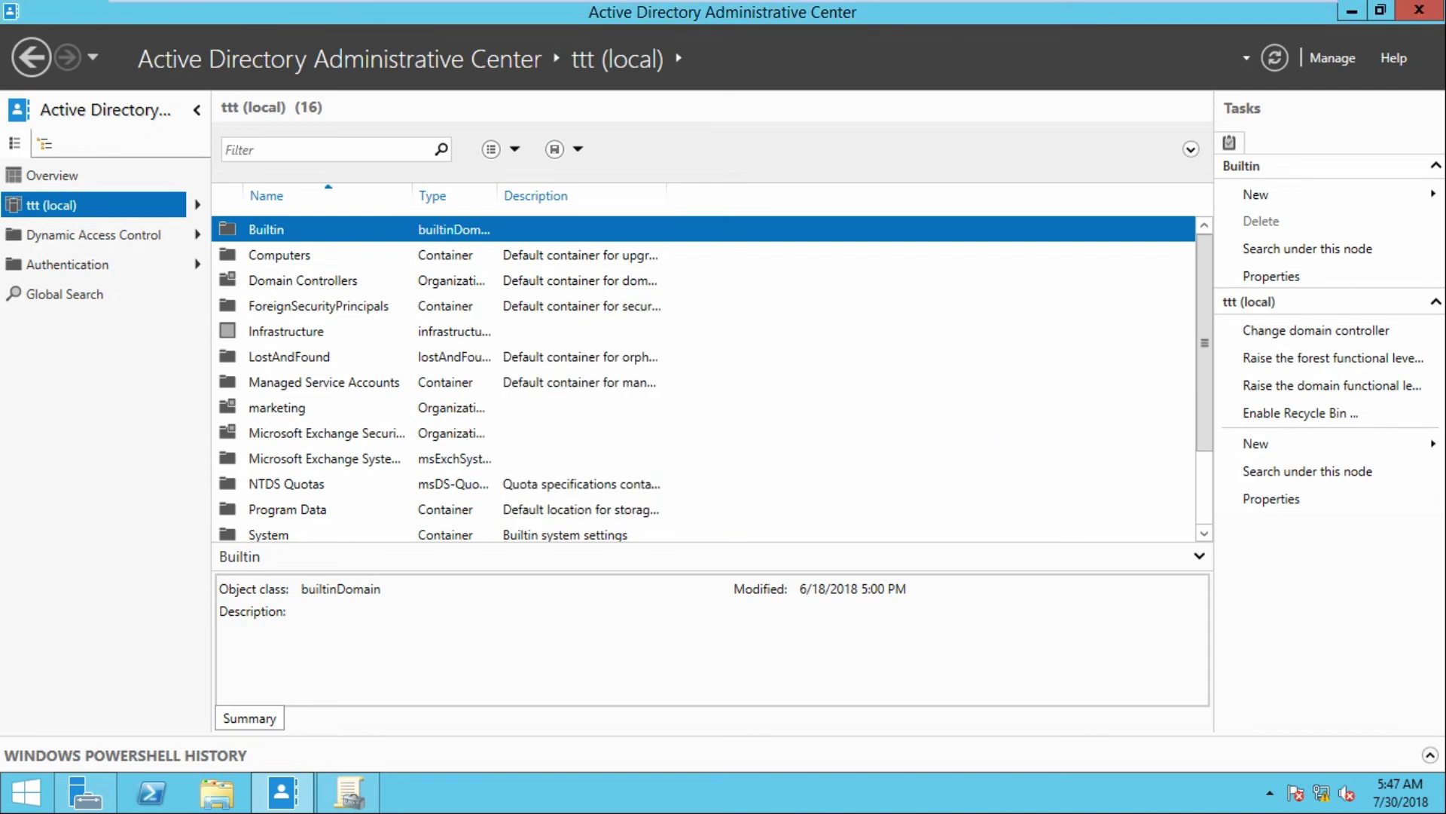
Refresh Active Directory Administrative Center and select the Deleted Objects container in ttt (local)
scroll(703, 379, "down", 2)
scroll(703, 378, "up", 2)
left_click(1275, 58)
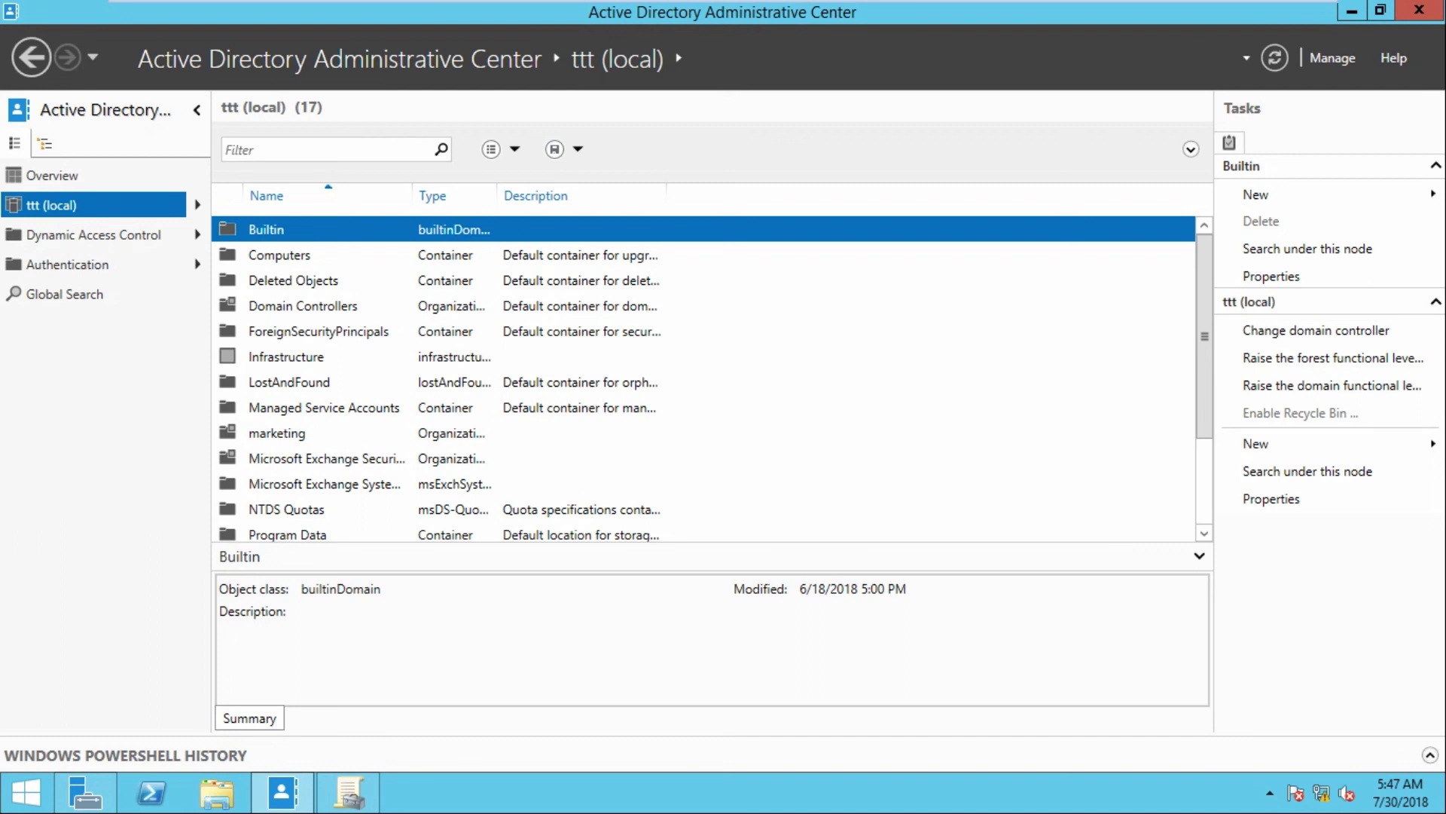
left_click(293, 280)
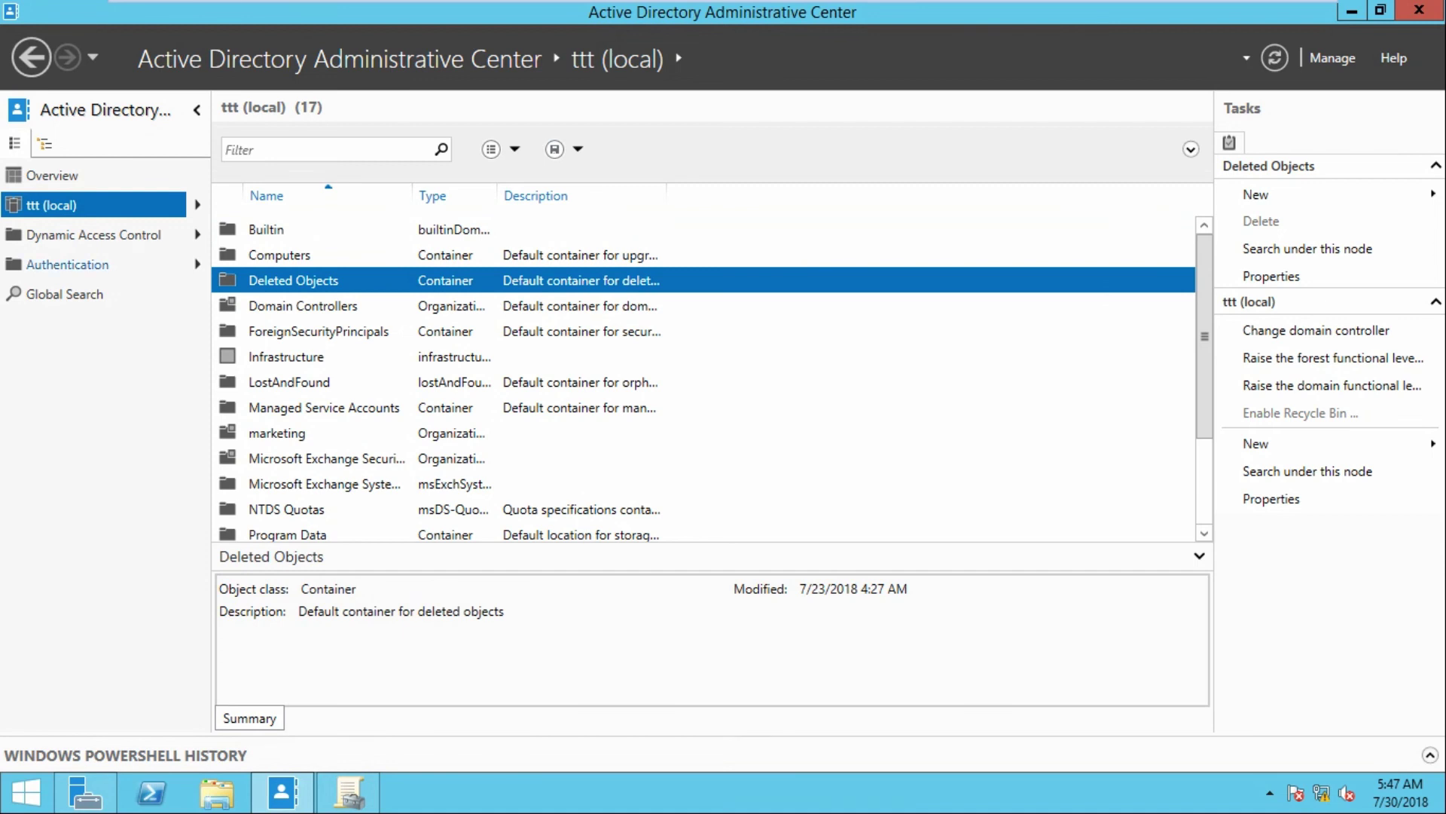
Open the marketing organizational unit and delete the last user in its list, confirming the deletion
mouse_move(45, 205)
scroll(705, 376, "down", 3)
double_click(277, 306)
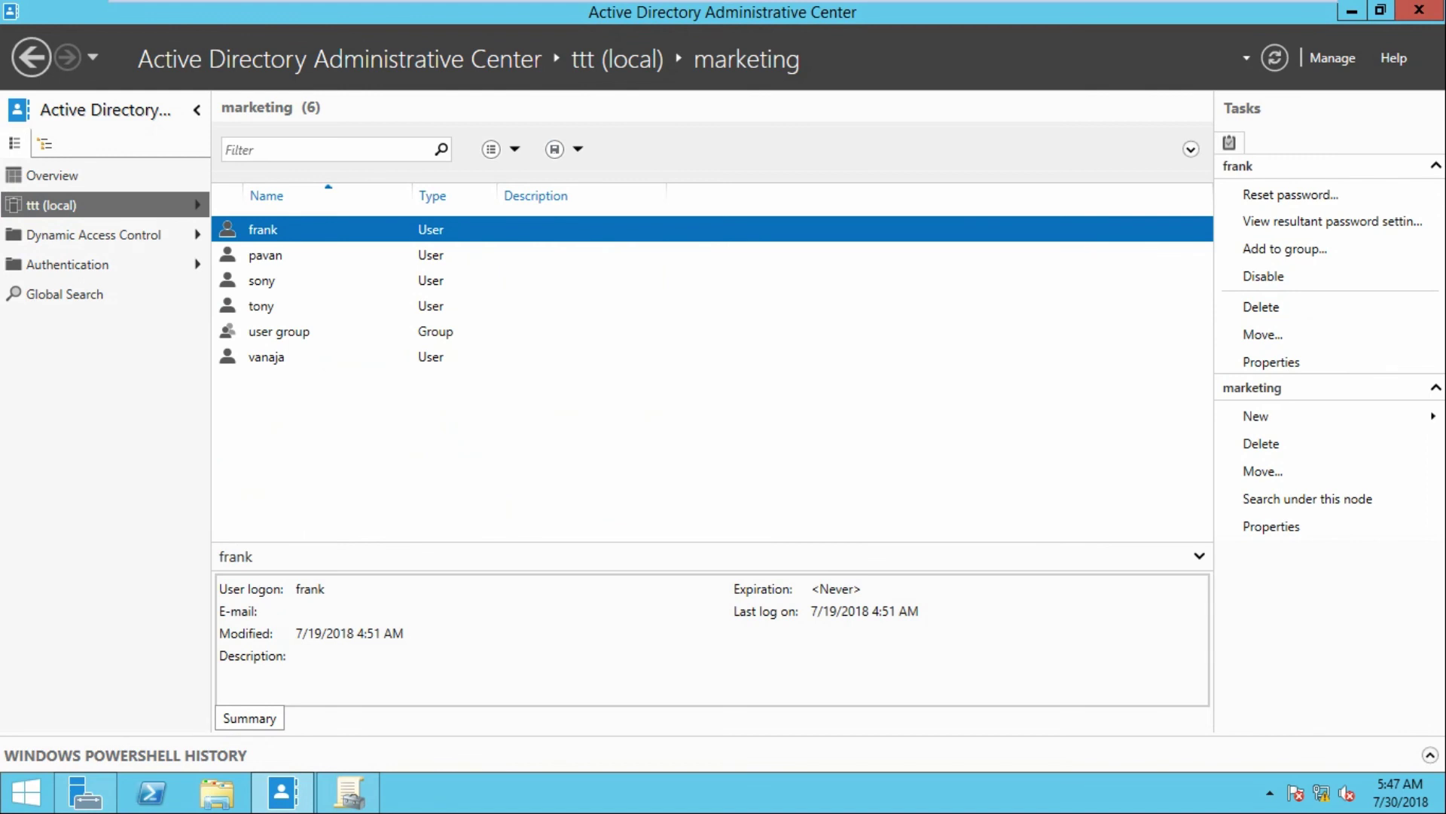
right_click(272, 354)
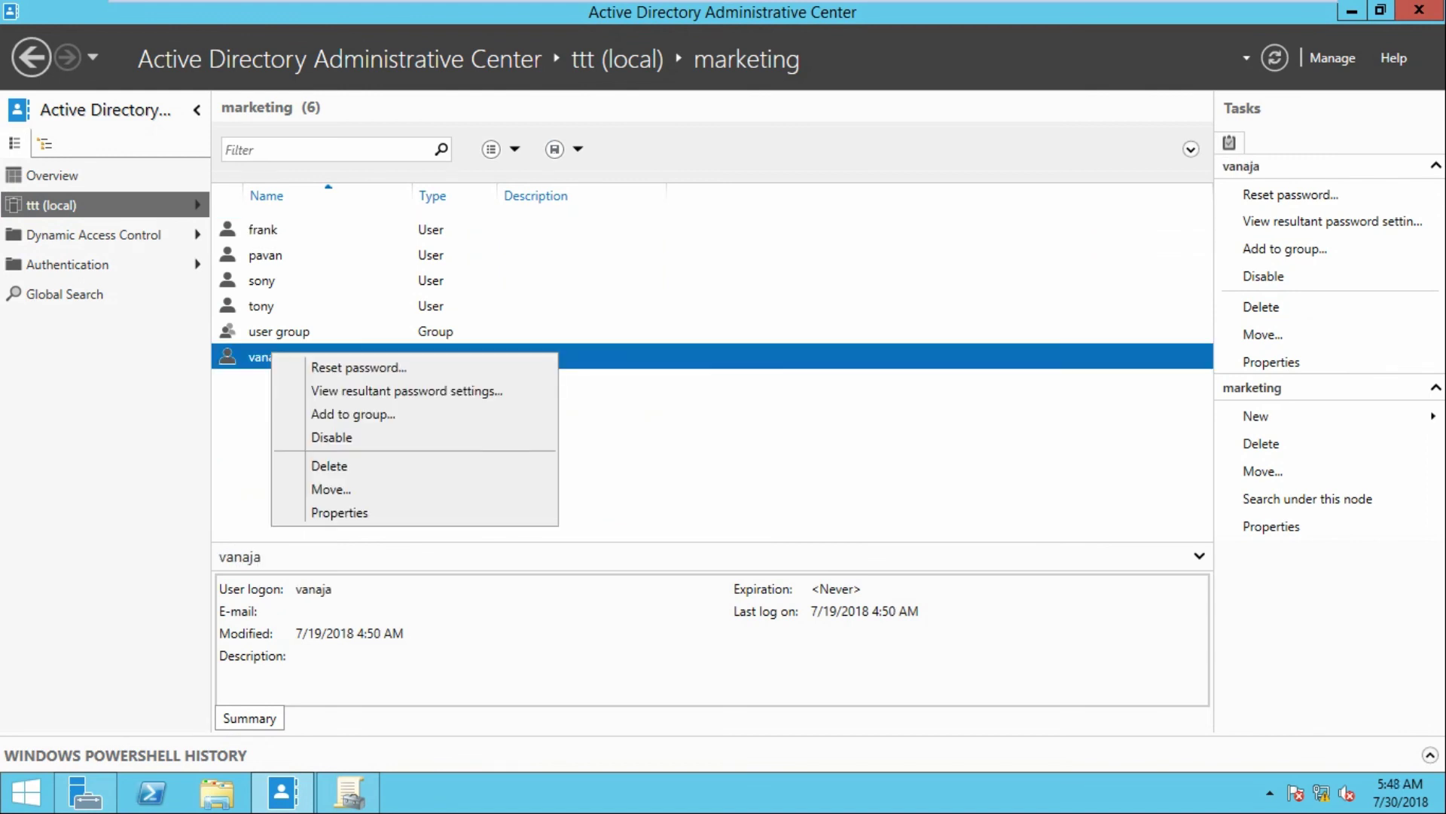
left_click(330, 465)
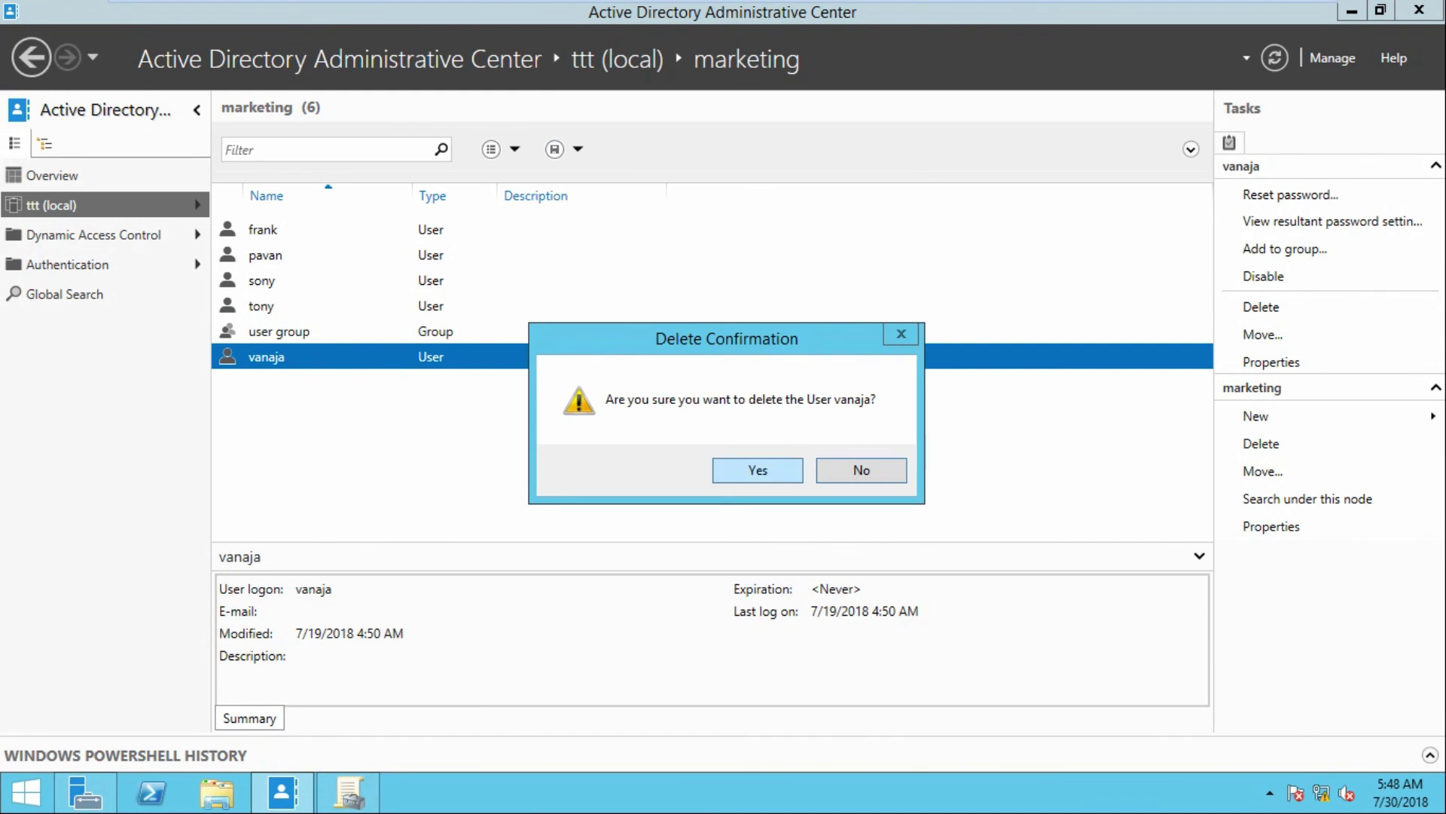
key("Return")
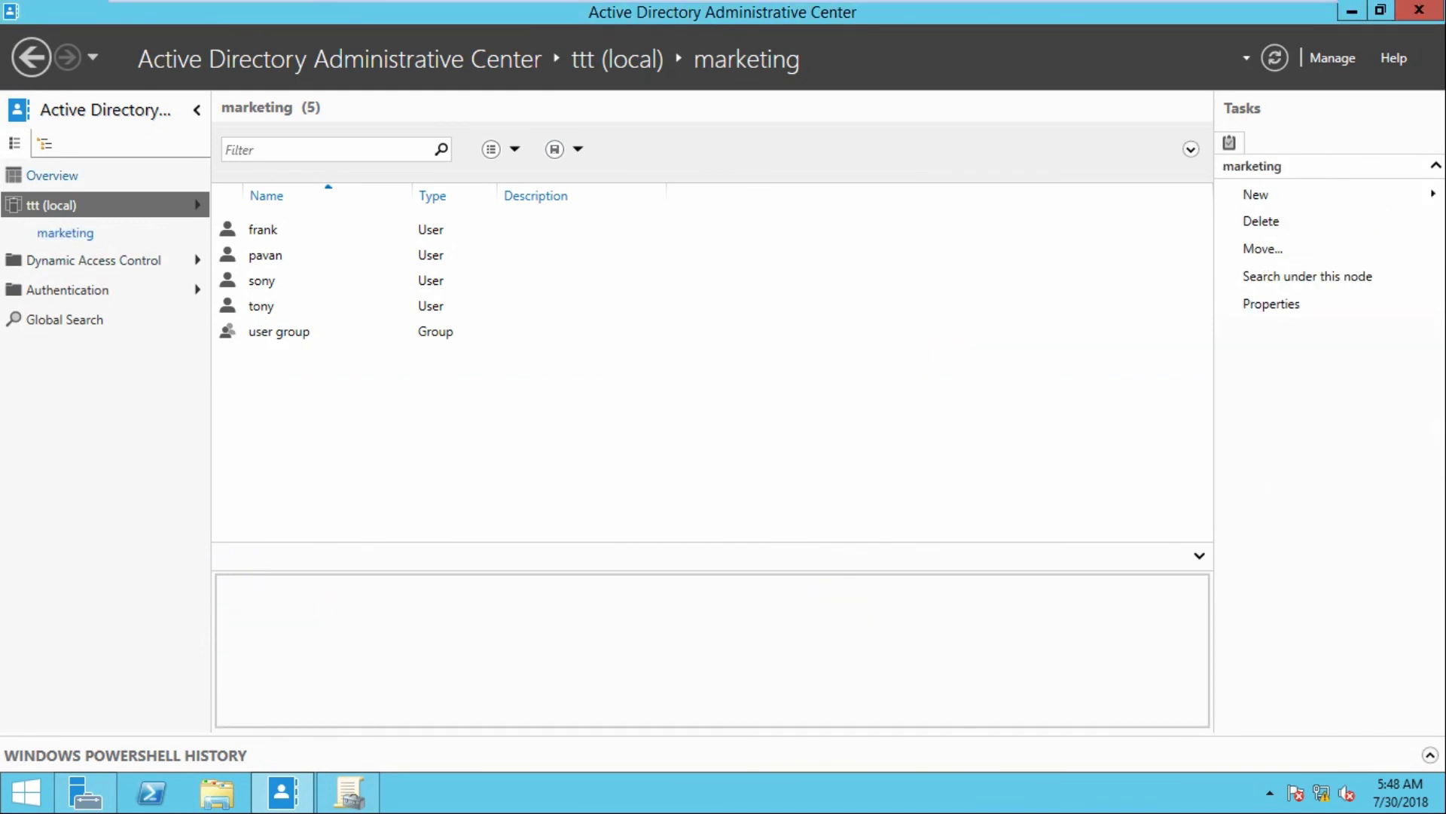
Check the marketing organizational unit after the deletion and open the Deleted Objects container of ttt (local)
left_click(52, 175)
left_click(65, 232)
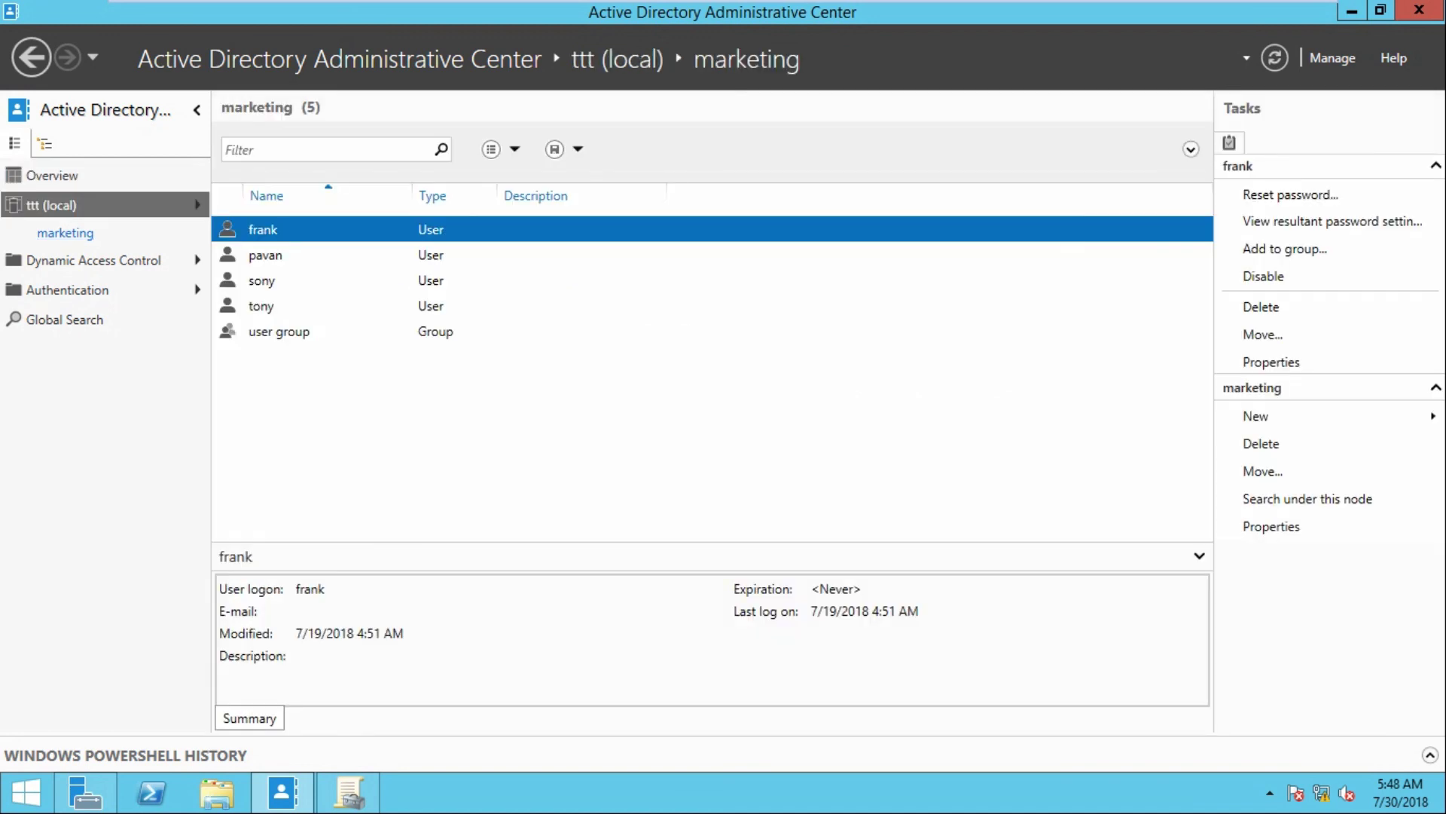
left_click(51, 205)
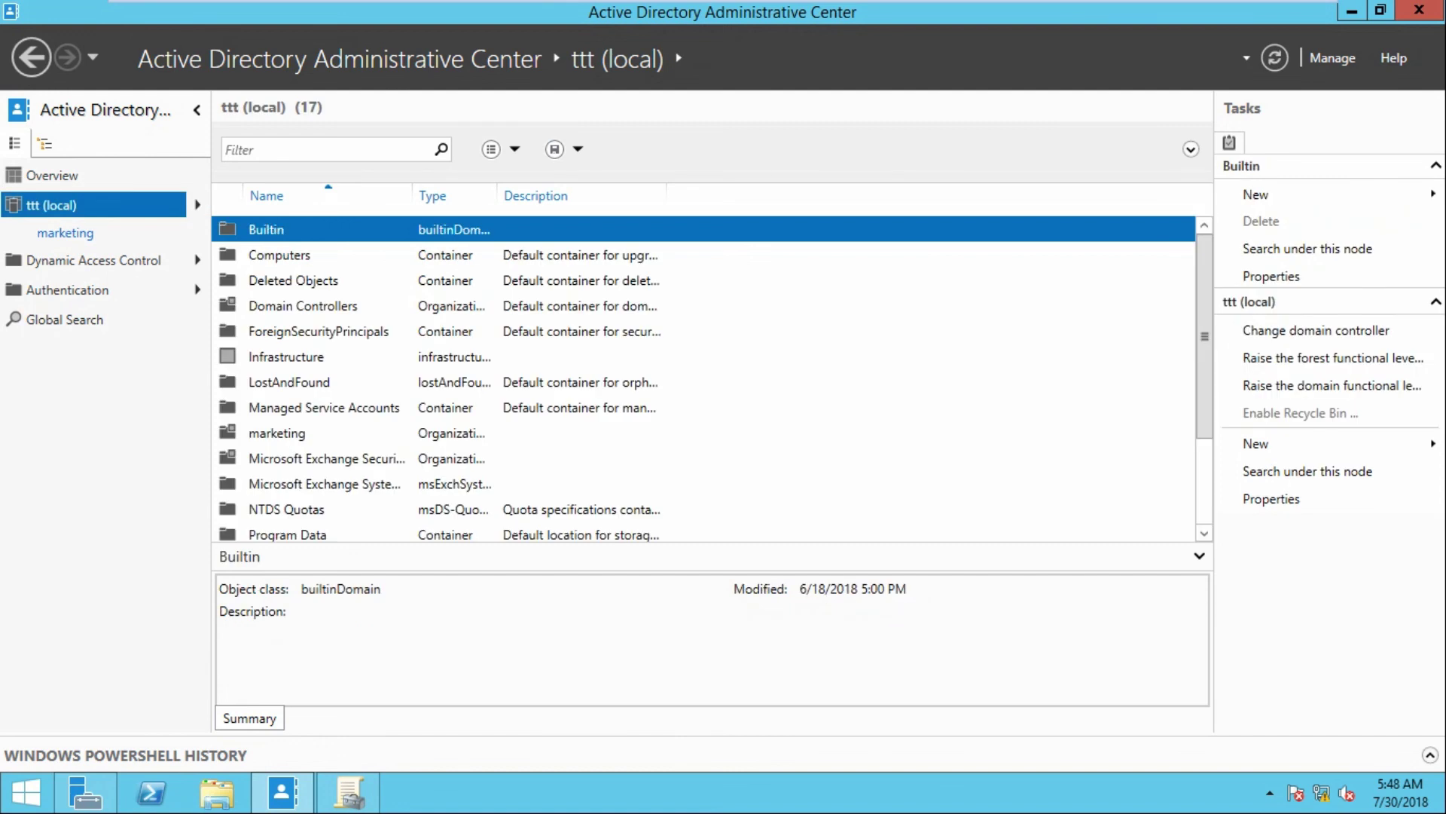
double_click(293, 281)
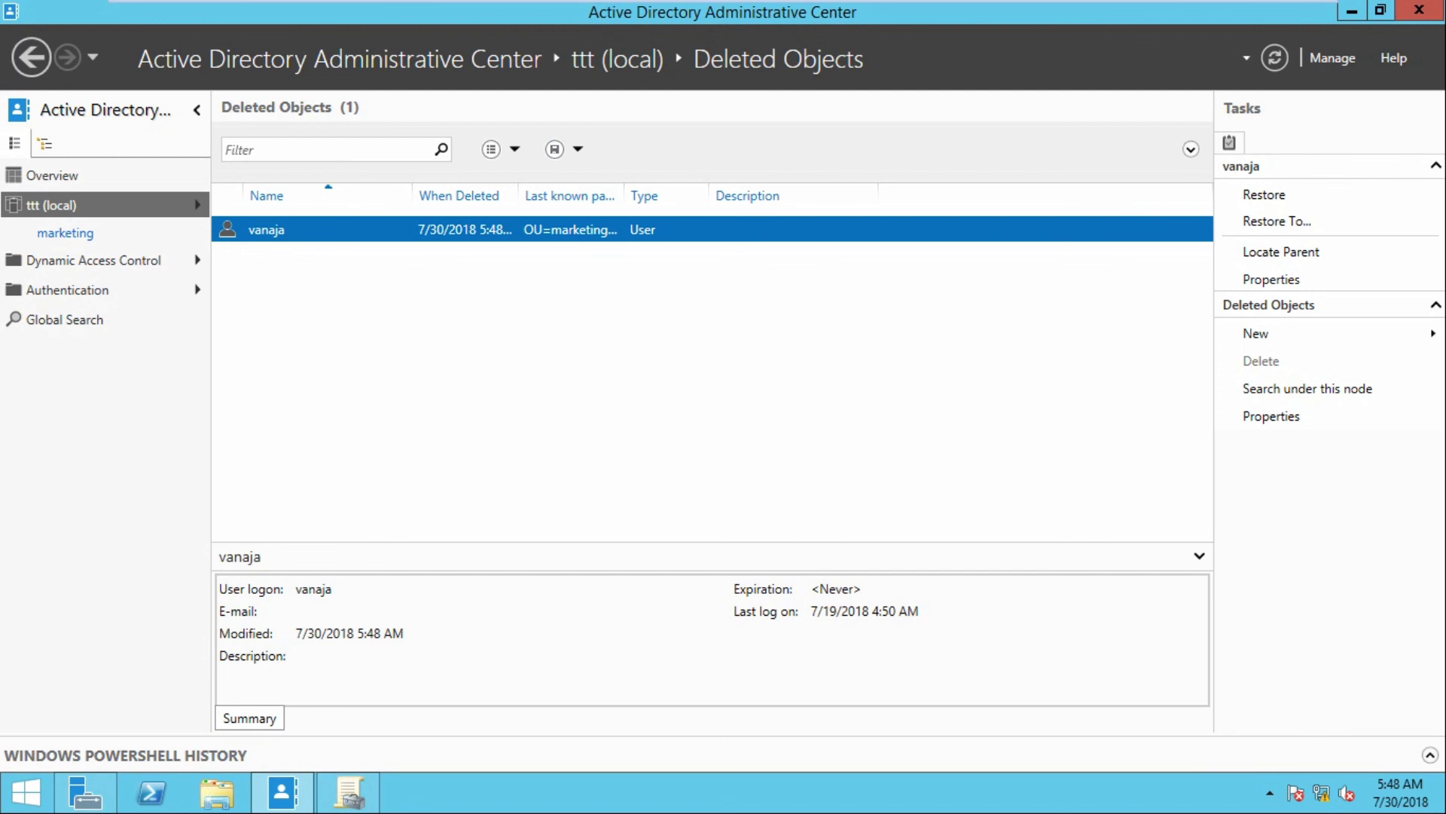
Restore the deleted user to its original location and check both the marketing organizational unit and the Deleted Objects container
right_click(308, 226)
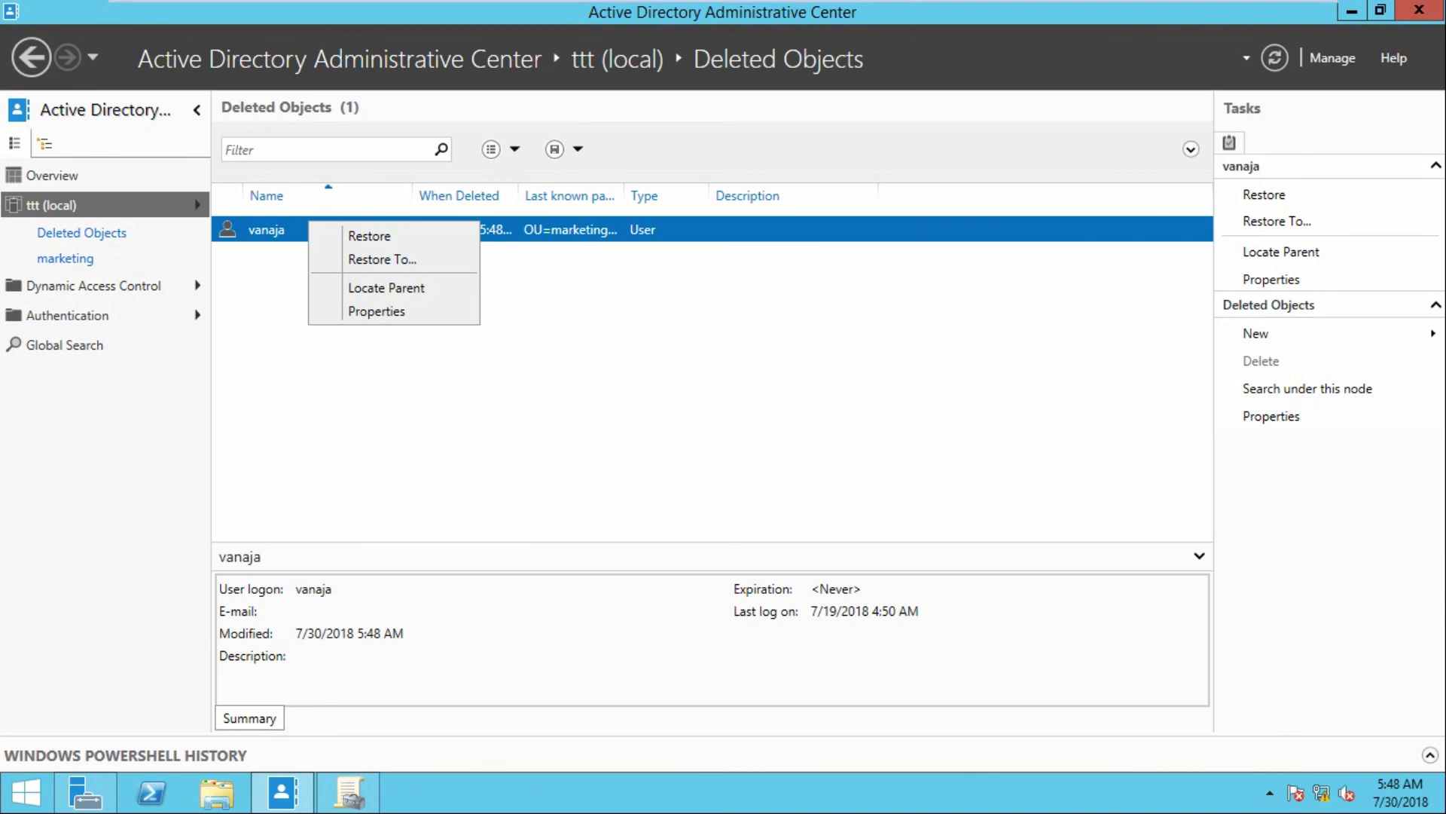
left_click(369, 236)
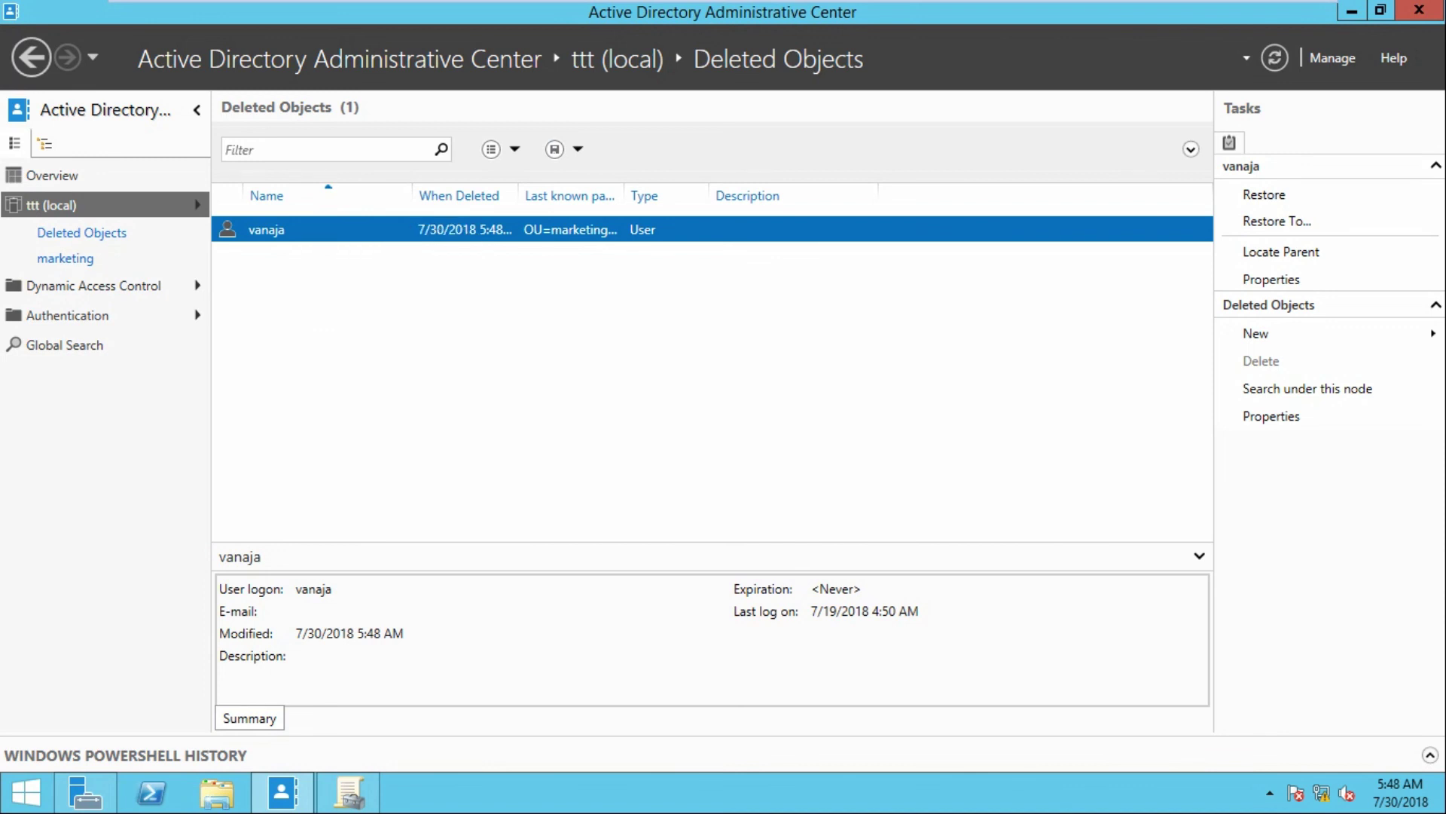
left_click(66, 257)
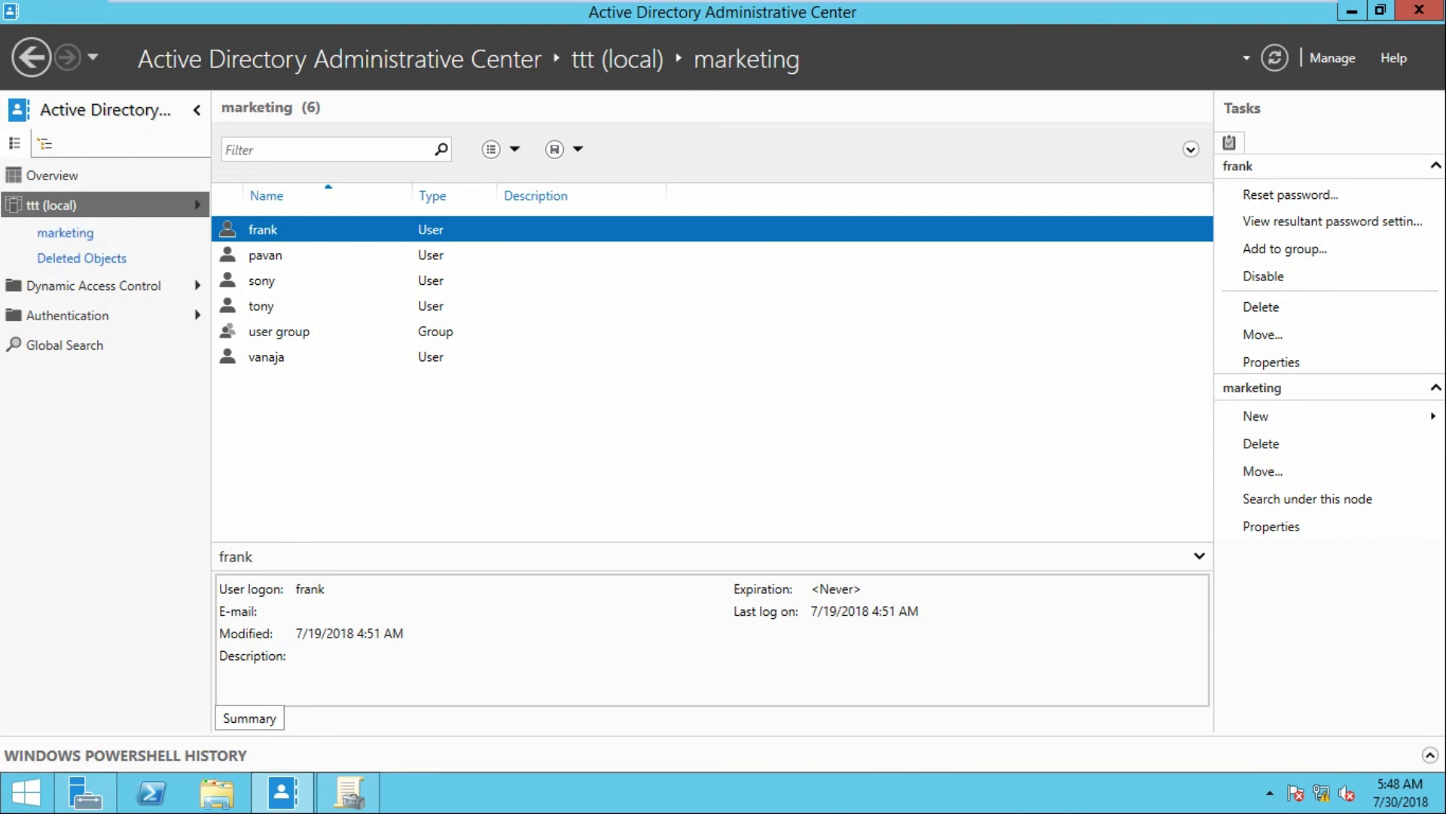
left_click(31, 57)
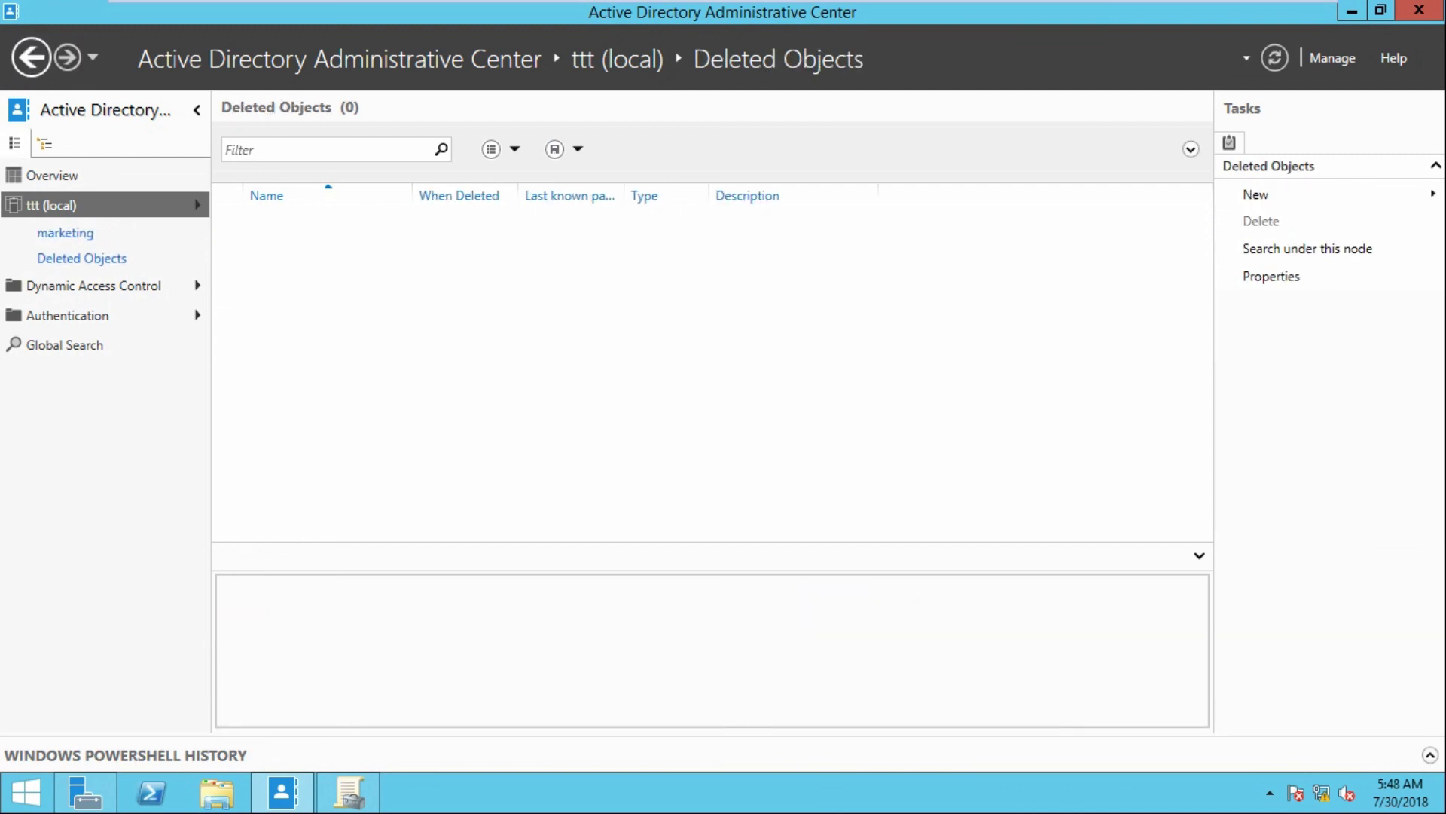